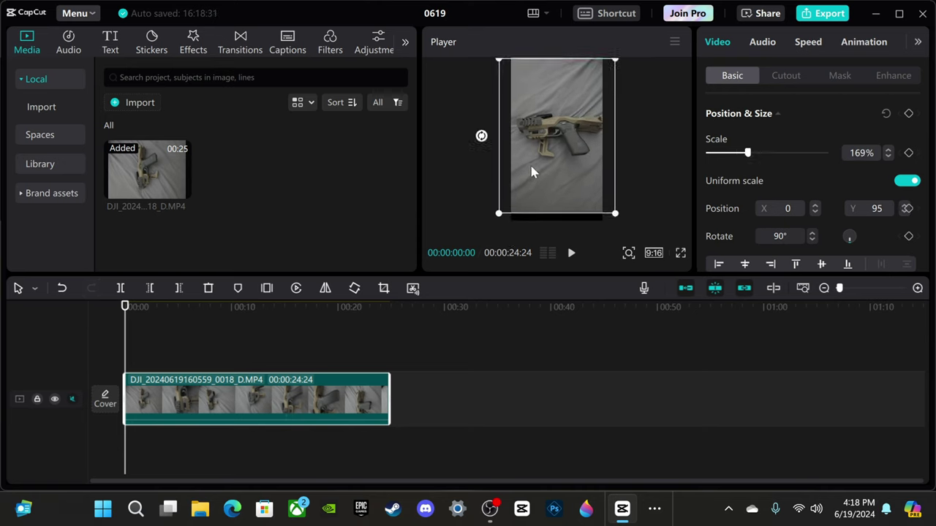
Step: Reposition the clip in the preview frame so it is centred at X 0, Y 0
{"action": "left_click_drag", "start_coordinate": [531, 188], "coordinate": [539, 180]}
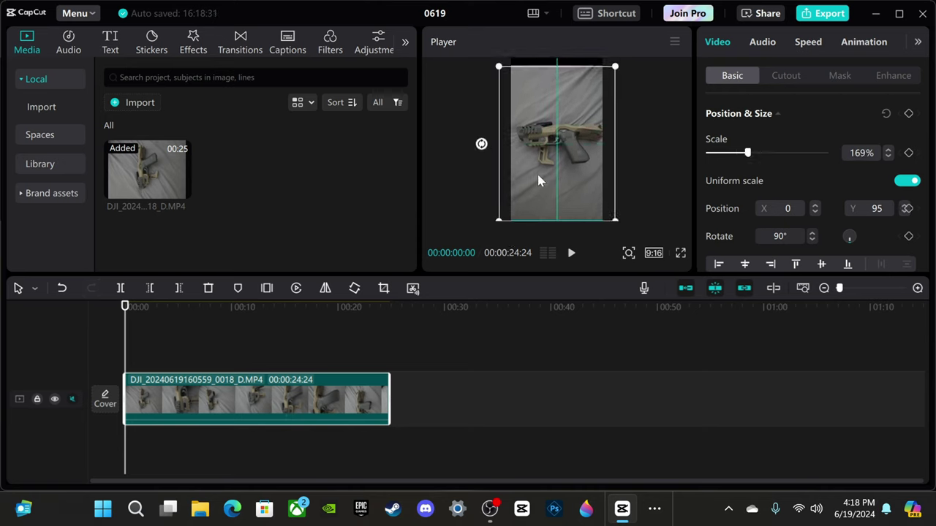
{"action": "mouse_move", "coordinate": [498, 220]}
{"action": "left_mouse_down"}
{"action": "mouse_move", "coordinate": [543, 188]}
{"action": "mouse_move", "coordinate": [523, 213]}
{"action": "mouse_move", "coordinate": [499, 217]}
{"action": "left_mouse_up"}
{"action": "left_click", "coordinate": [489, 223]}
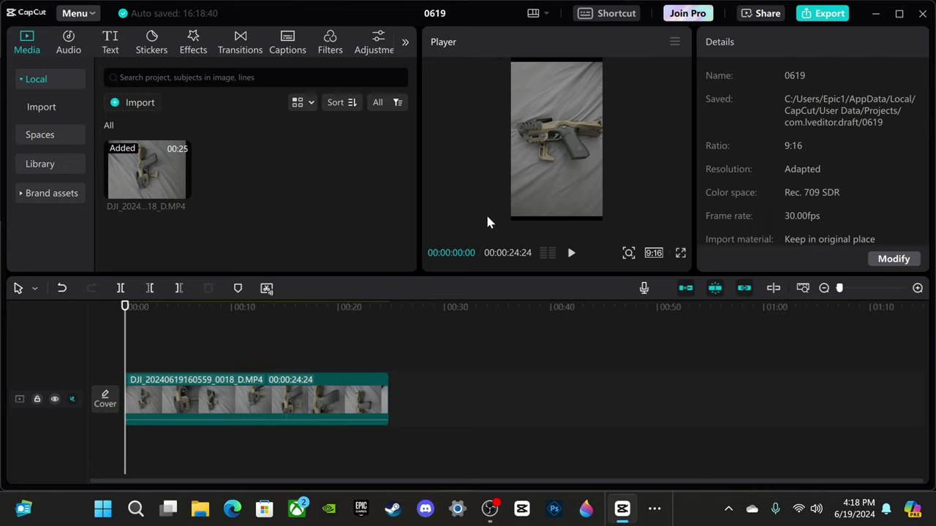
Step: Split the video clip at 00:00:15:25 and delete the part after the cut
{"action": "left_click", "coordinate": [302, 393]}
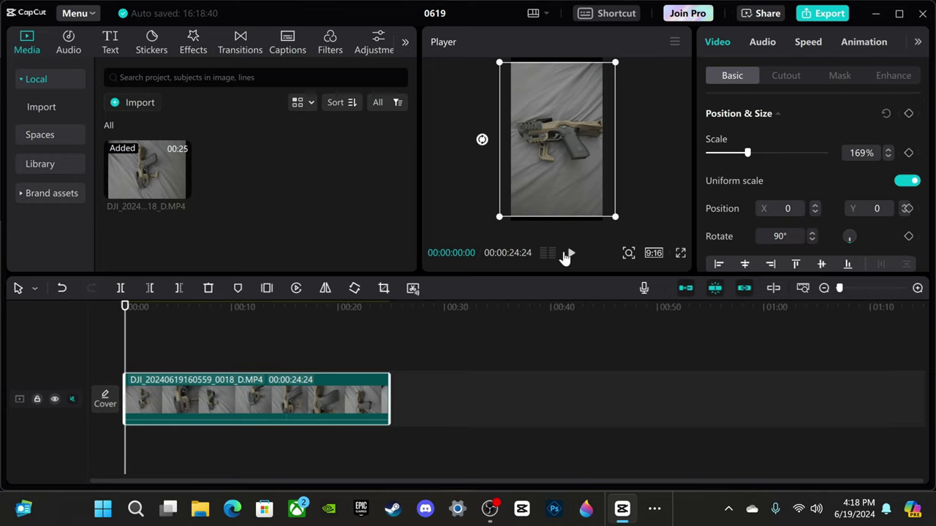
{"action": "left_click_drag", "start_coordinate": [125, 309], "coordinate": [293, 310]}
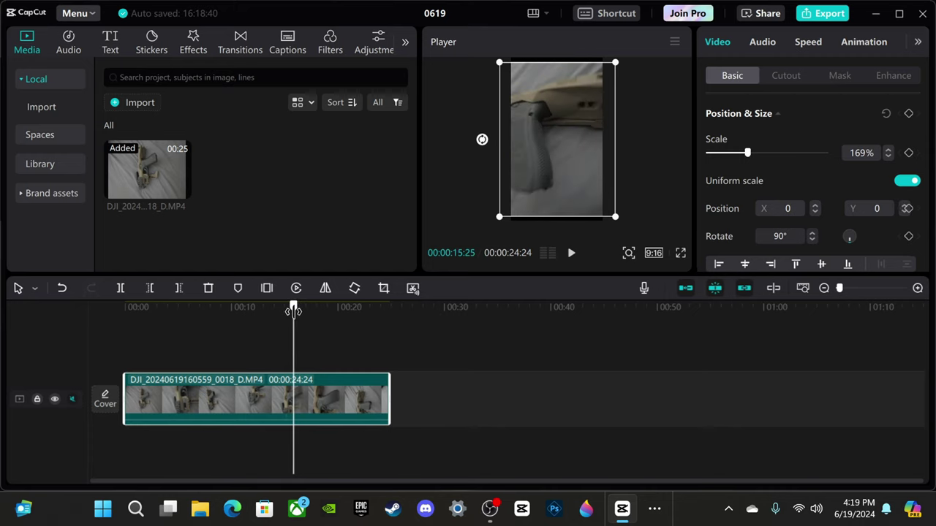
{"action": "left_click", "coordinate": [119, 288]}
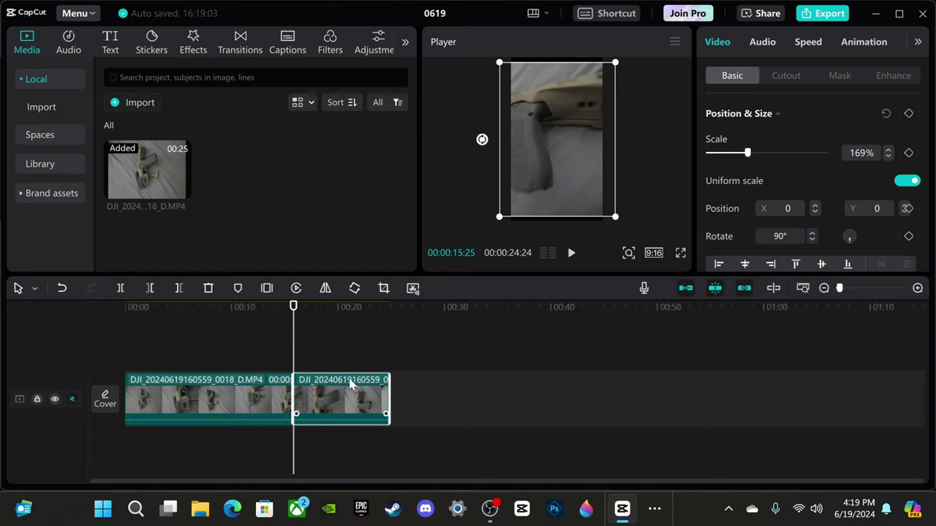
{"action": "left_click", "coordinate": [209, 289]}
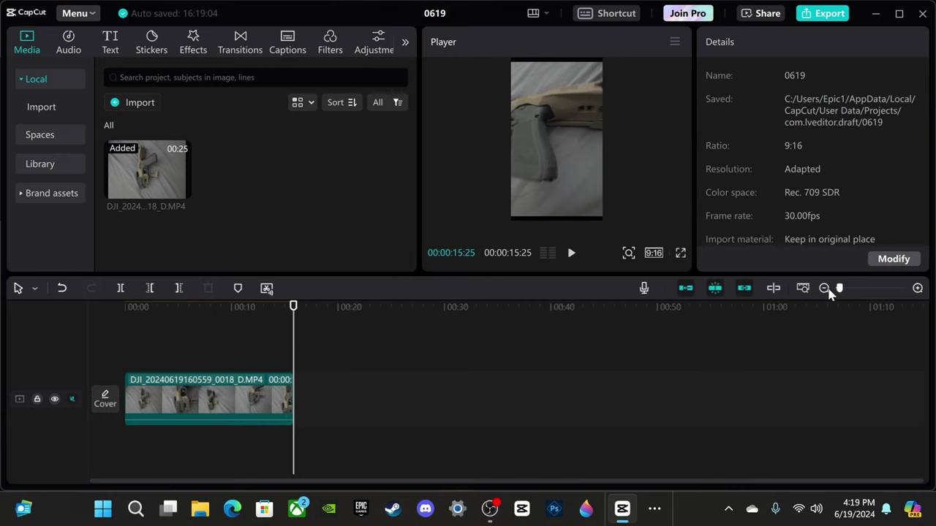
Step: Fit the trimmed clip to the timeline, enlarge the preview area and review the footage from the beginning
{"action": "left_click", "coordinate": [804, 287]}
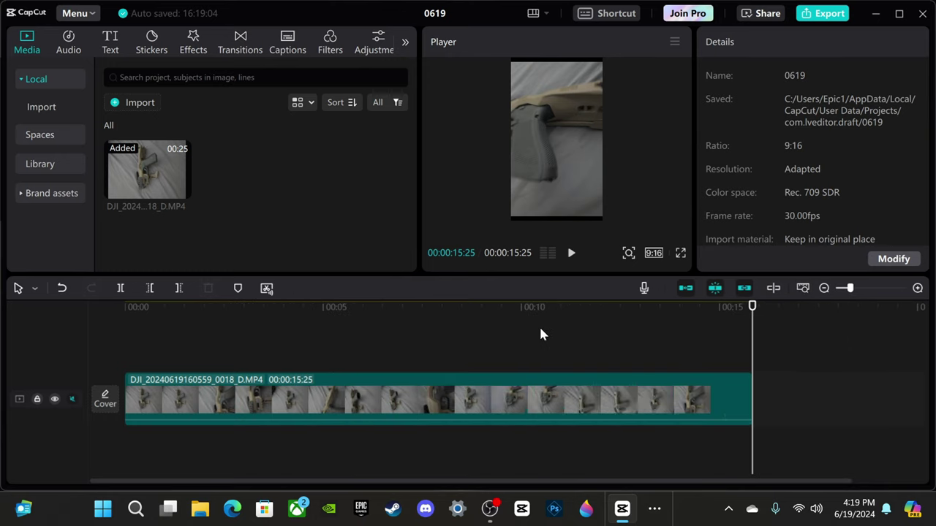
{"action": "left_click", "coordinate": [709, 321]}
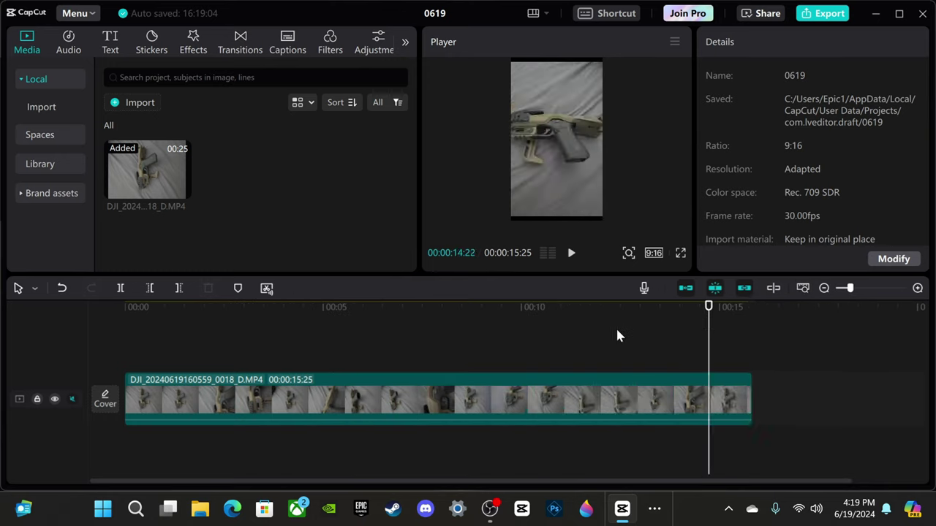
{"action": "left_click_drag", "start_coordinate": [710, 315], "coordinate": [150, 307]}
{"action": "left_click_drag", "start_coordinate": [596, 298], "coordinate": [2, 300]}
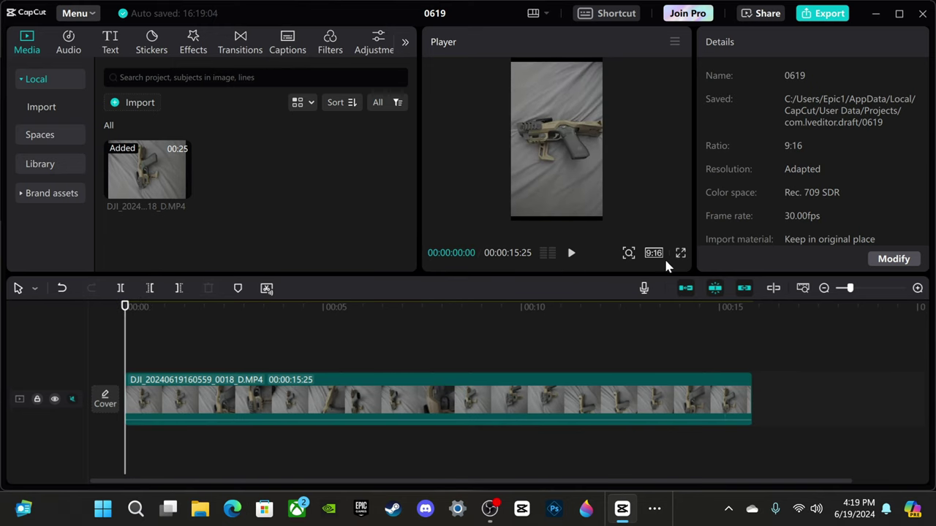
{"action": "left_click_drag", "start_coordinate": [555, 275], "coordinate": [544, 338]}
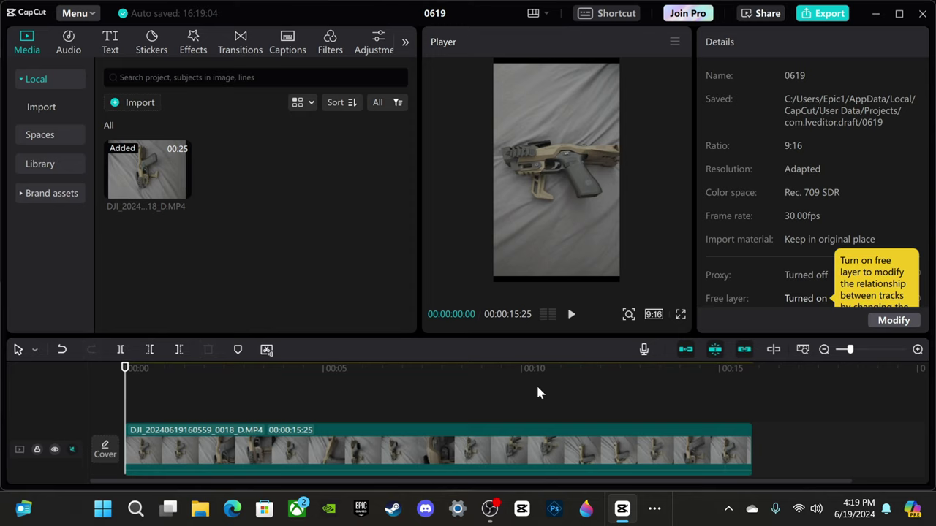
{"action": "left_click", "coordinate": [573, 316]}
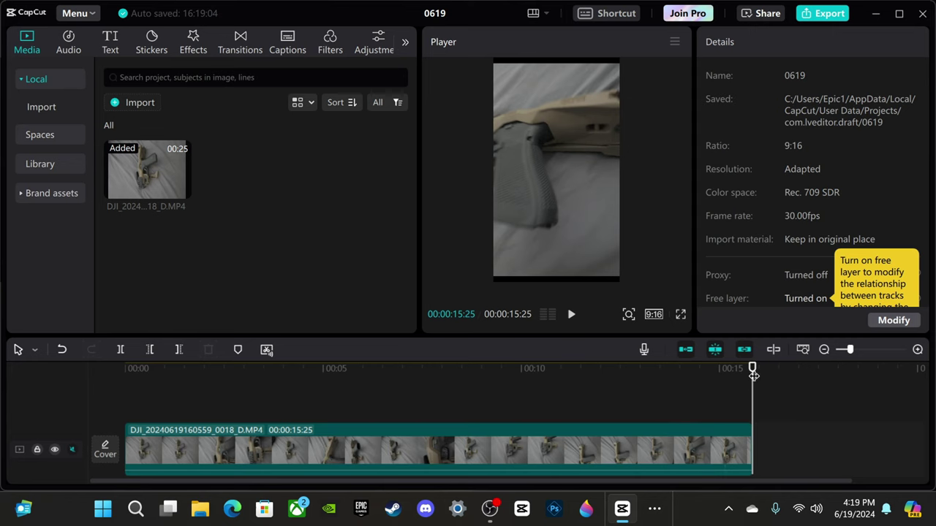
{"action": "left_click_drag", "start_coordinate": [751, 369], "coordinate": [1, 383]}
Step: Set the clip's normal playback speed to 10.0x and preview the sped-up footage
{"action": "left_click", "coordinate": [286, 446]}
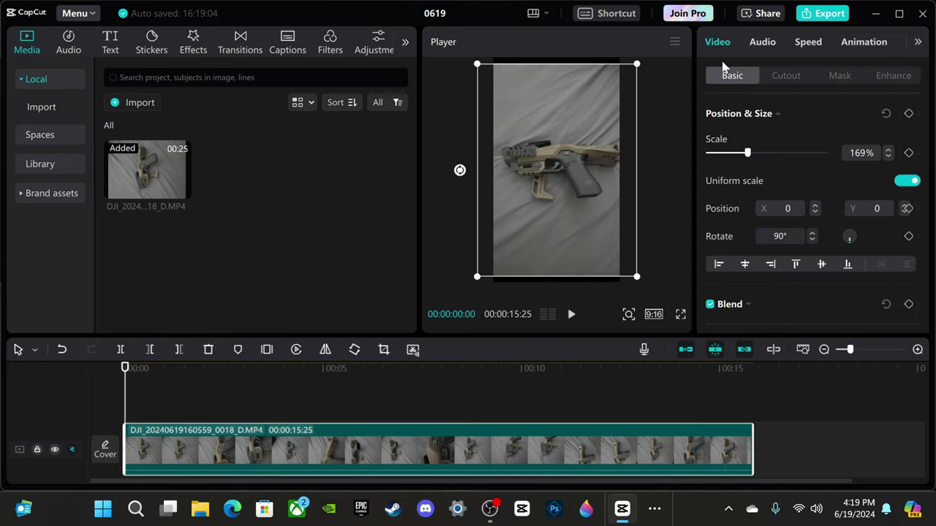
{"action": "left_click", "coordinate": [809, 42]}
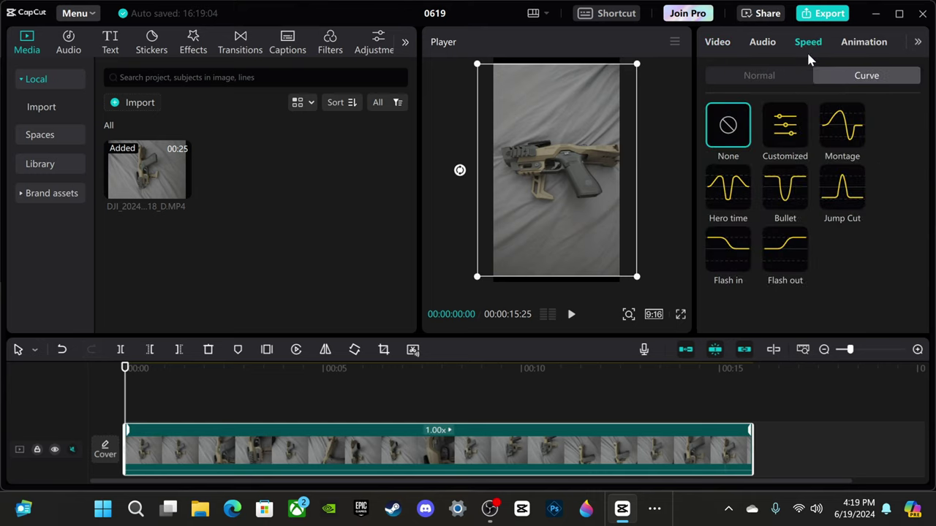
{"action": "left_click", "coordinate": [757, 77]}
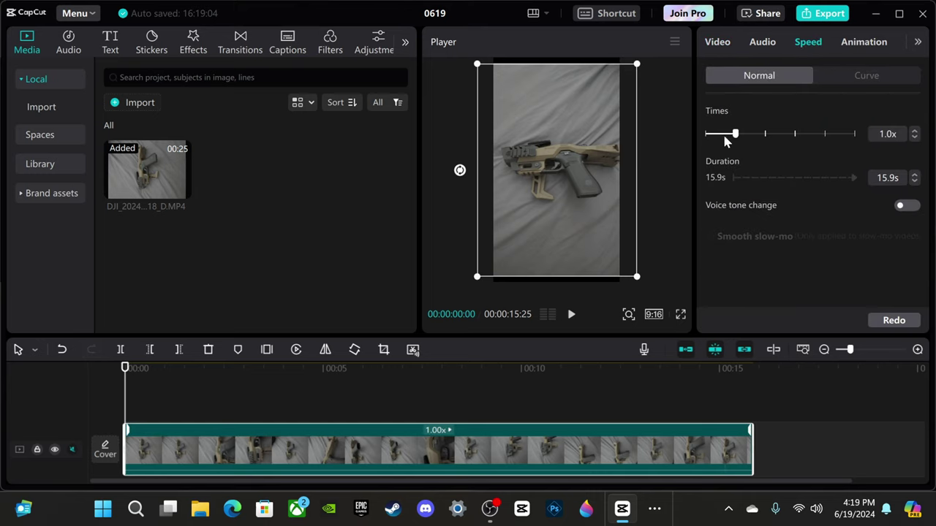
{"action": "left_click_drag", "start_coordinate": [819, 143], "coordinate": [820, 147]}
{"action": "left_click", "coordinate": [571, 314]}
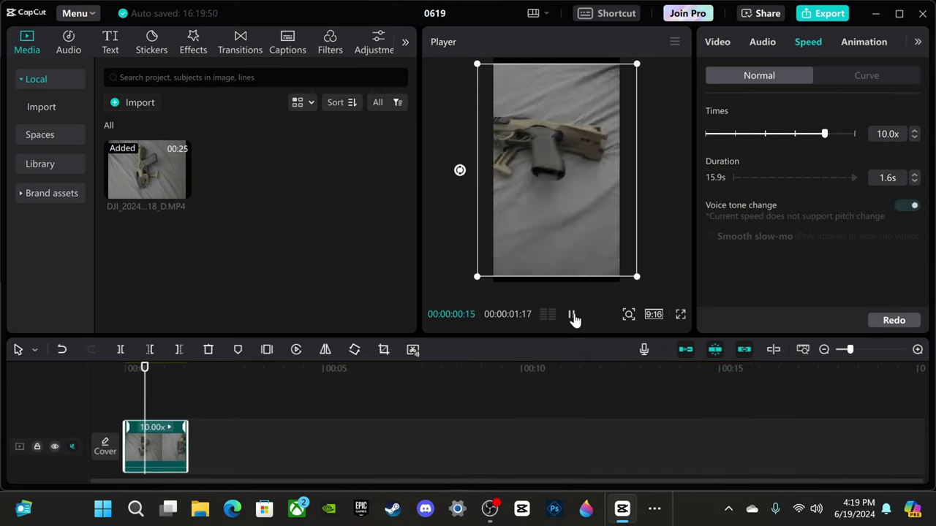
{"action": "left_click", "coordinate": [572, 315]}
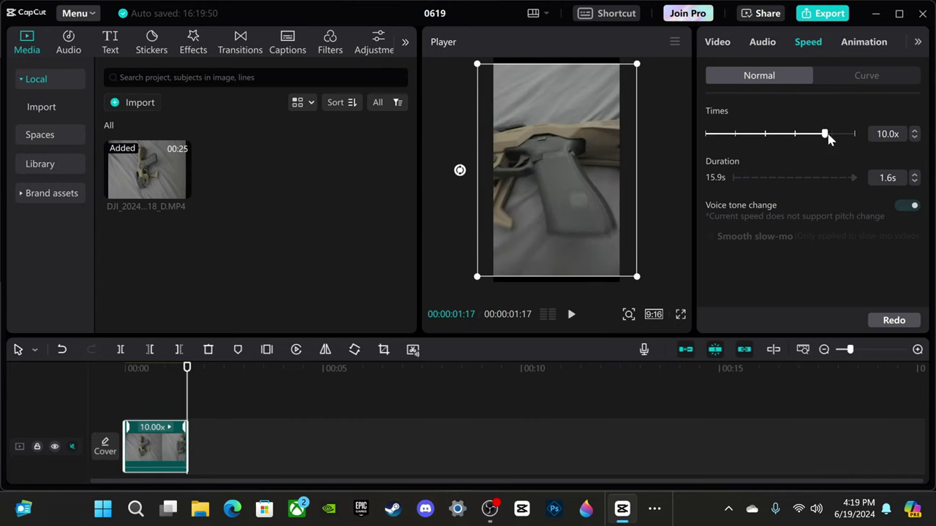
Step: Reset the clip speed to 1.0x, then try a 16.9 s duration and return it to 15.9 s
{"action": "left_click_drag", "start_coordinate": [829, 138], "coordinate": [736, 140]}
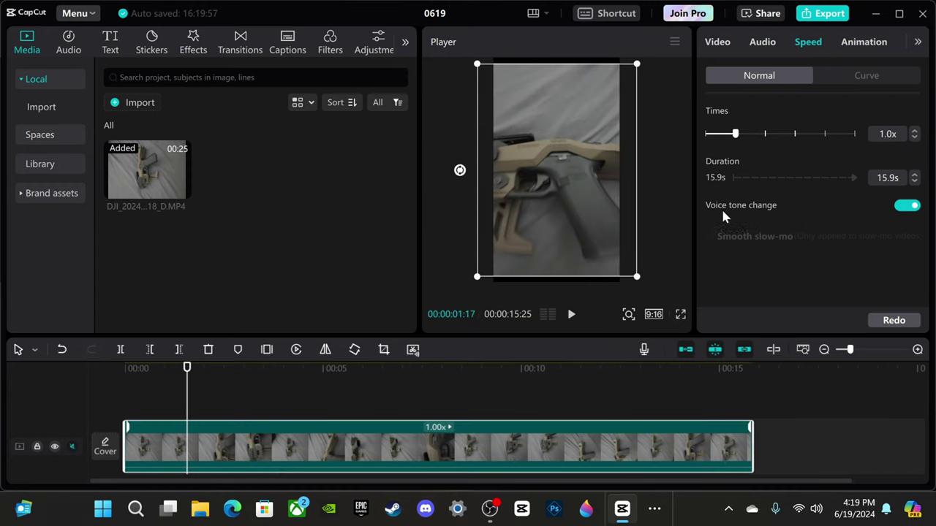
{"action": "left_click", "coordinate": [914, 175]}
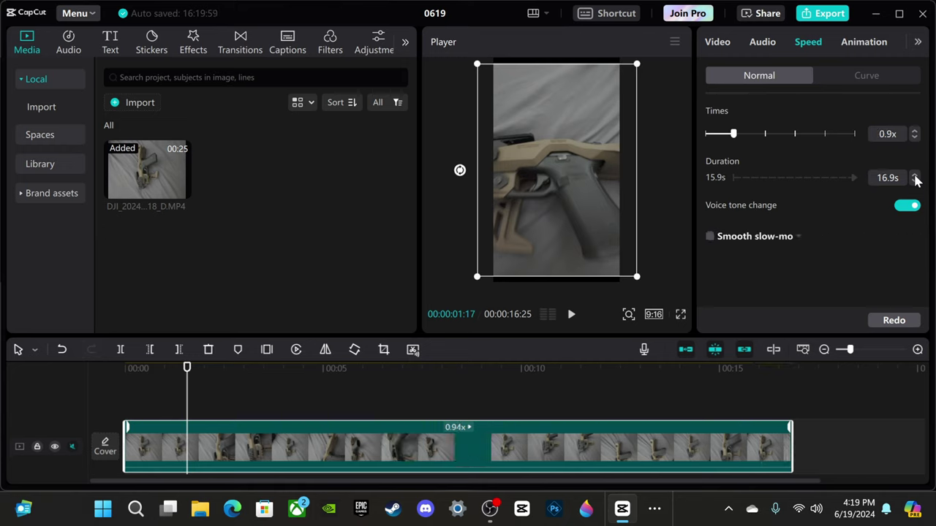
{"action": "left_click", "coordinate": [914, 180]}
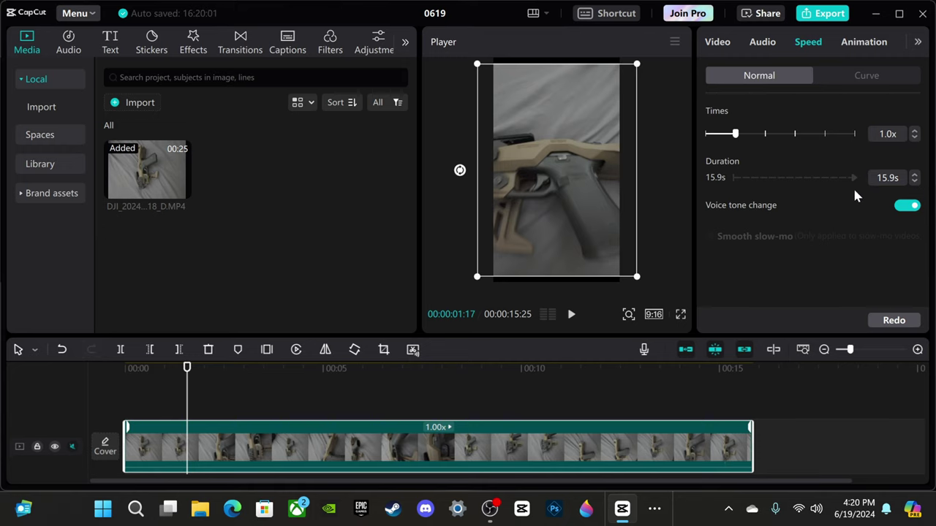
Step: Stretch the clip's duration to 107.9 s for slow motion and preview several points of the footage
{"action": "left_click", "coordinate": [915, 181]}
{"action": "key", "text": "Return"}
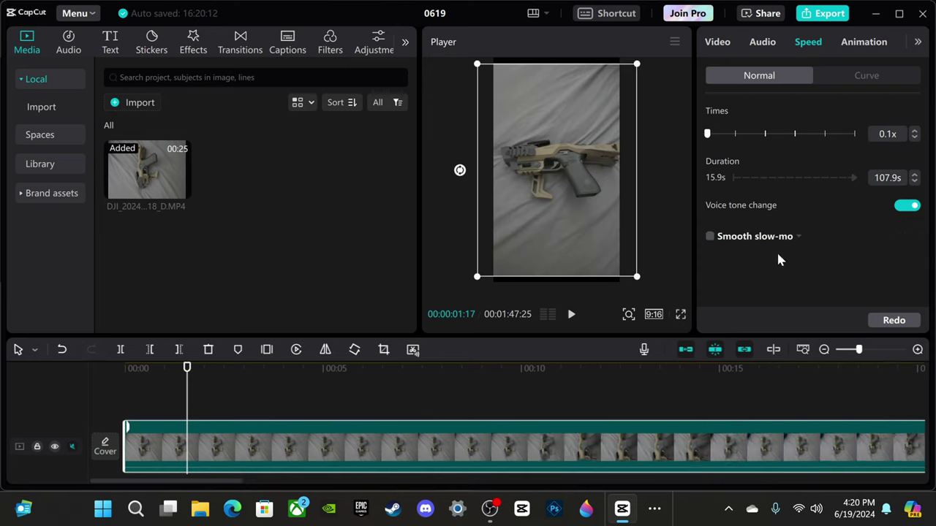
{"action": "left_click", "coordinate": [572, 315]}
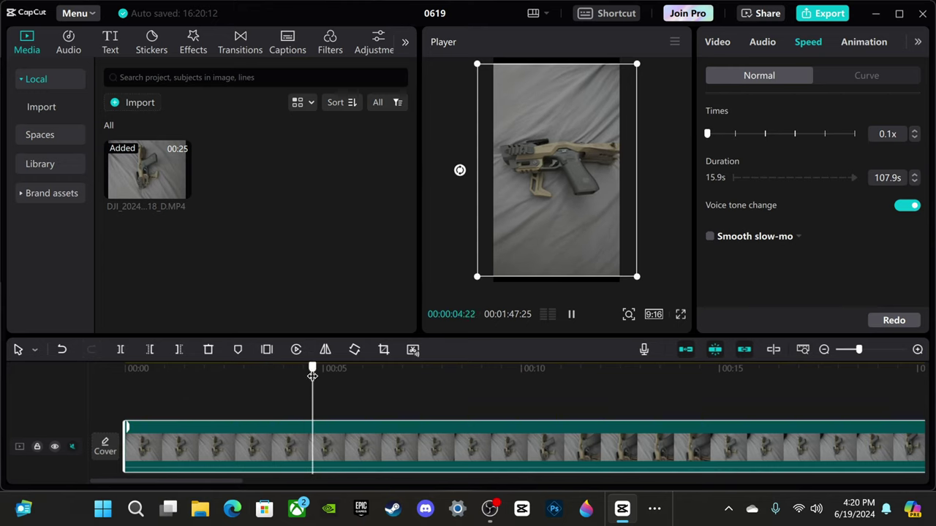
{"action": "left_click_drag", "start_coordinate": [326, 378], "coordinate": [603, 408]}
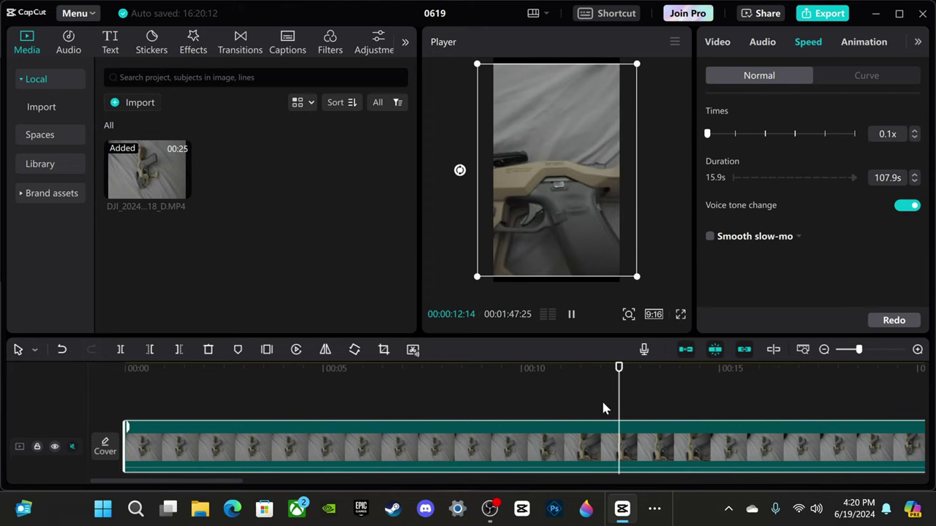
{"action": "left_click", "coordinate": [574, 319]}
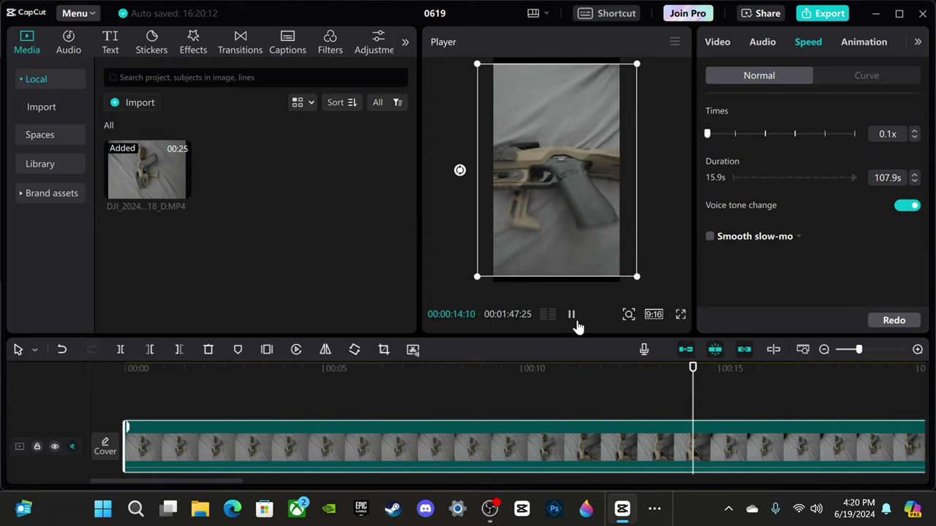
{"action": "left_click", "coordinate": [576, 324]}
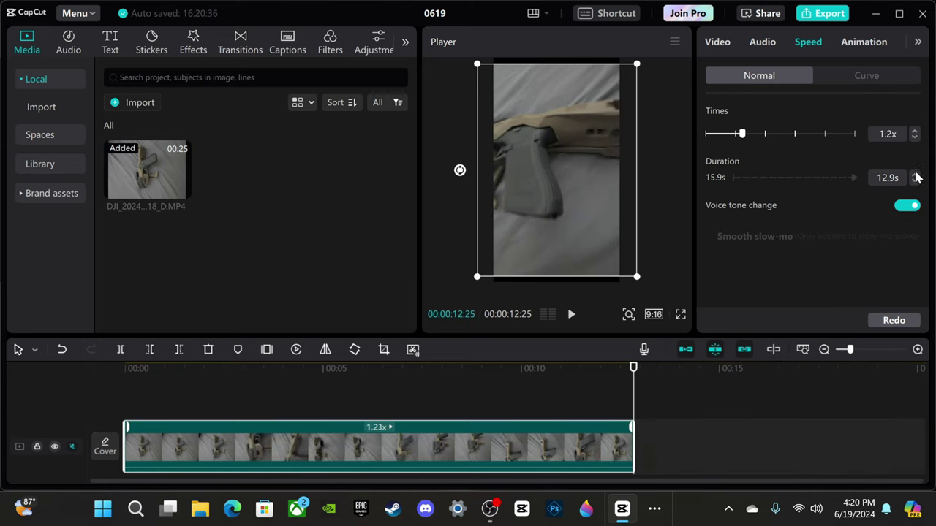
Step: Restore the clip's duration to 15.9 s at 1.0x speed and preview it from the start
{"action": "left_click", "coordinate": [916, 176]}
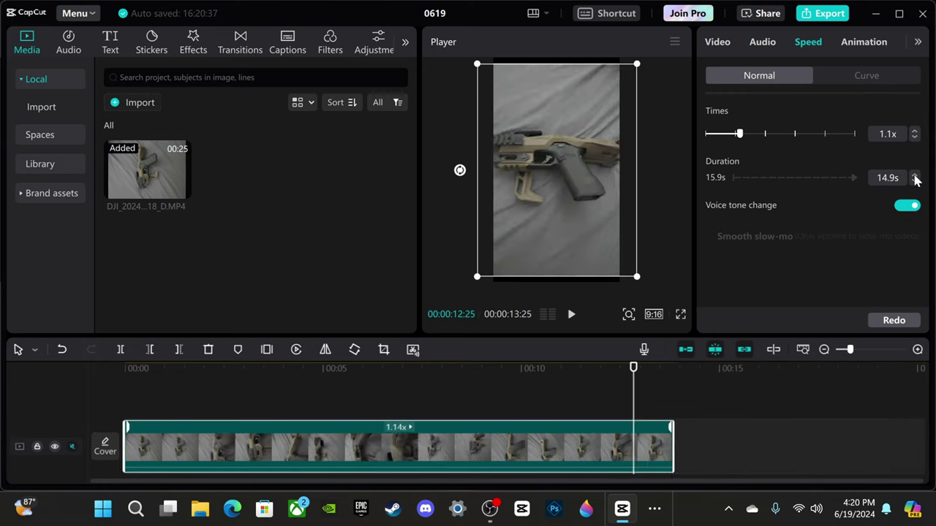
{"action": "left_click", "coordinate": [916, 175]}
{"action": "left_click", "coordinate": [915, 181]}
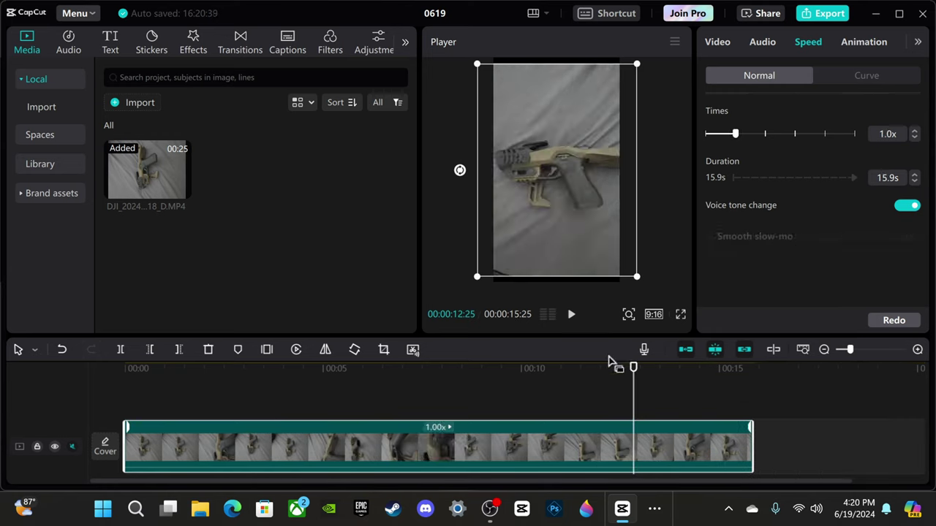
{"action": "key", "text": "Home"}
{"action": "left_click", "coordinate": [572, 315]}
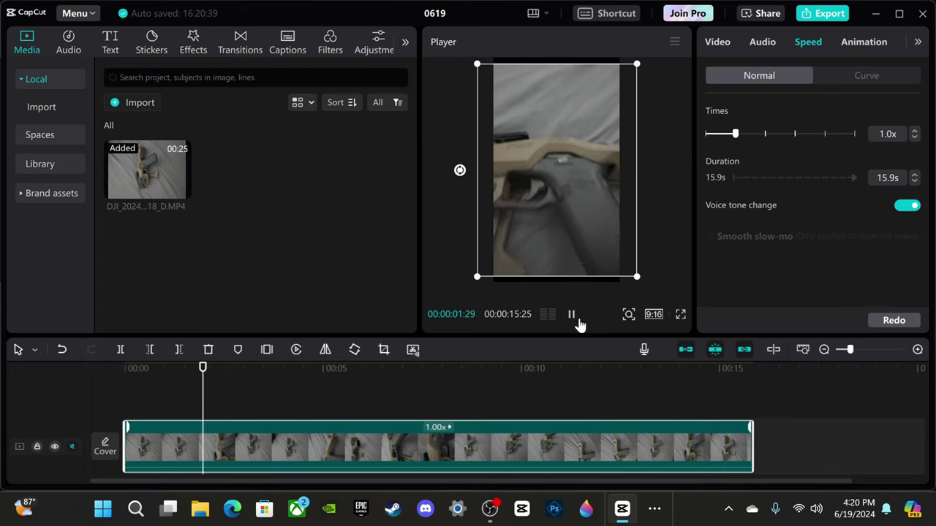
{"action": "left_click", "coordinate": [573, 315]}
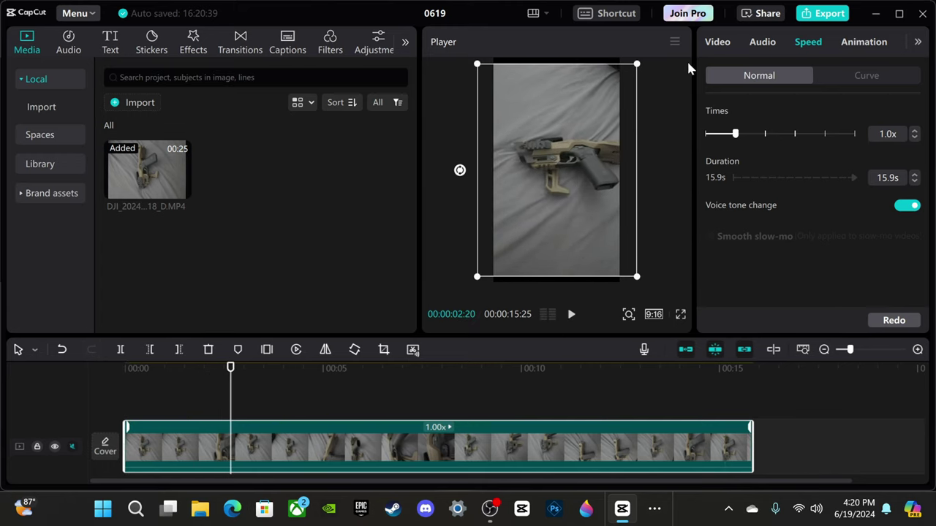
Step: Apply the Customized speed curve to the clip and return the playhead near the start of the timeline
{"action": "left_click", "coordinate": [863, 77]}
{"action": "left_click", "coordinate": [785, 125]}
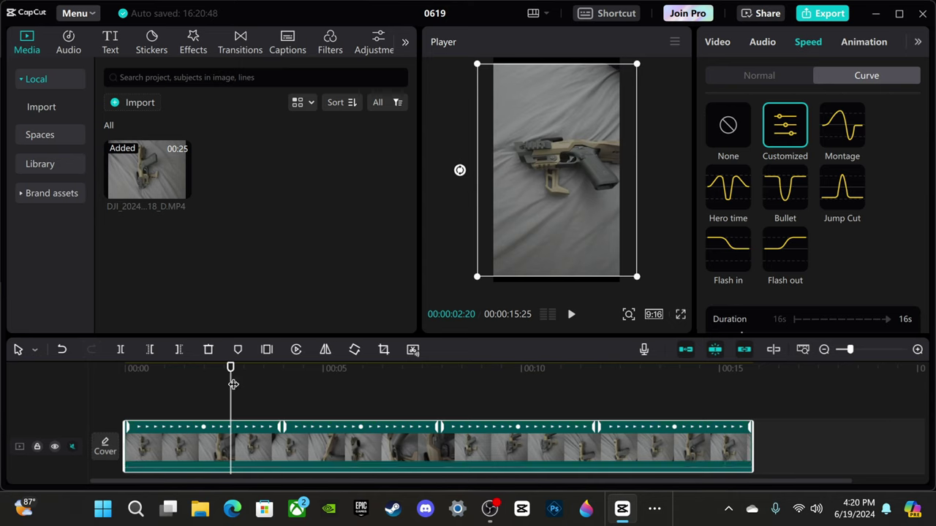
{"action": "left_click_drag", "start_coordinate": [220, 378], "coordinate": [131, 402]}
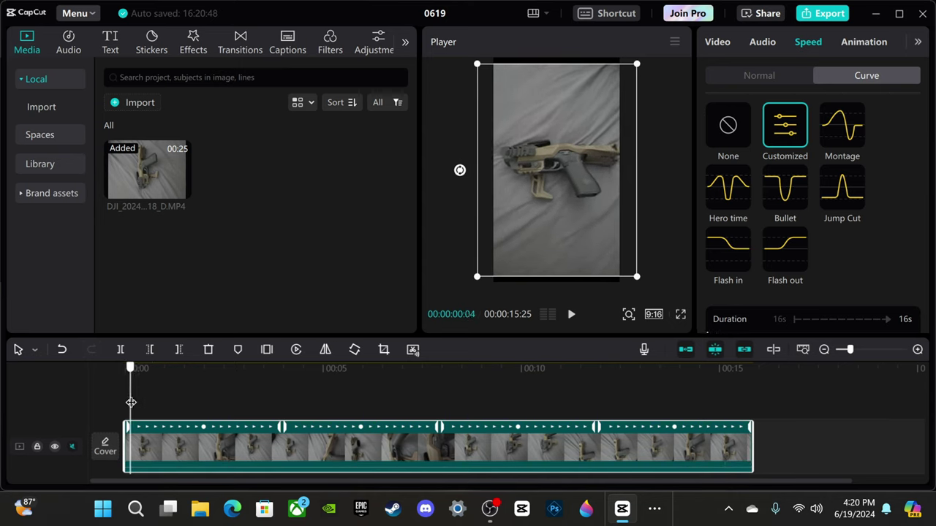
Step: Adjust the speed curve segments on the clip, shortening the first, second and last and lengthening the third, then return the playhead to 00:00:00:00
{"action": "left_click_drag", "start_coordinate": [278, 426], "coordinate": [168, 433]}
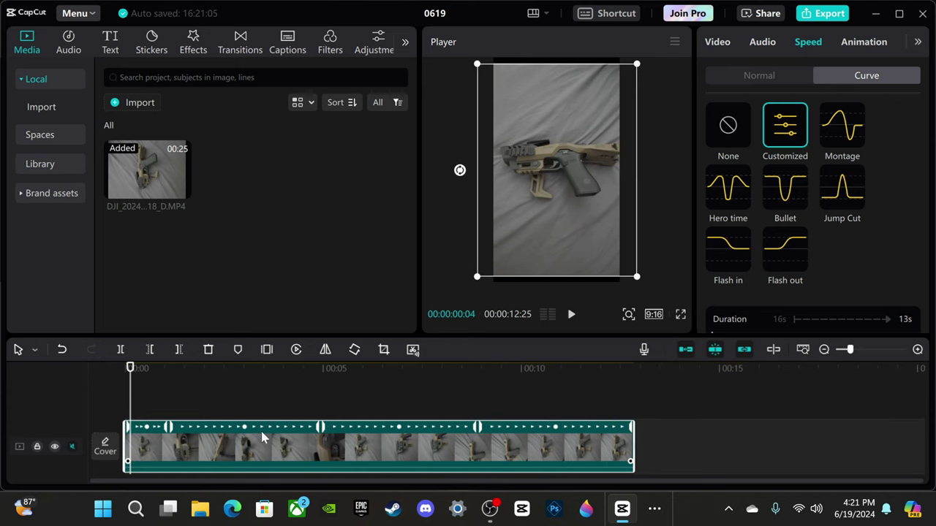
{"action": "left_click_drag", "start_coordinate": [317, 427], "coordinate": [267, 428]}
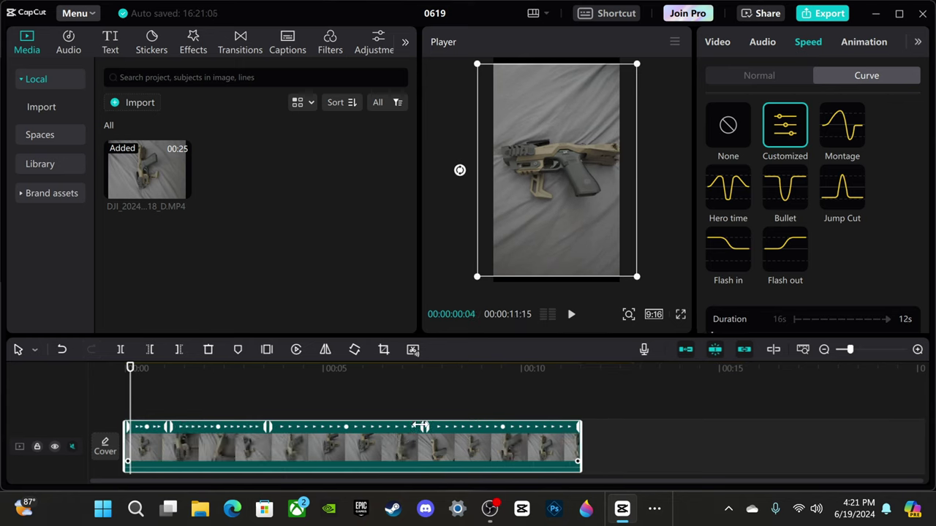
{"action": "left_click_drag", "start_coordinate": [418, 426], "coordinate": [493, 427]}
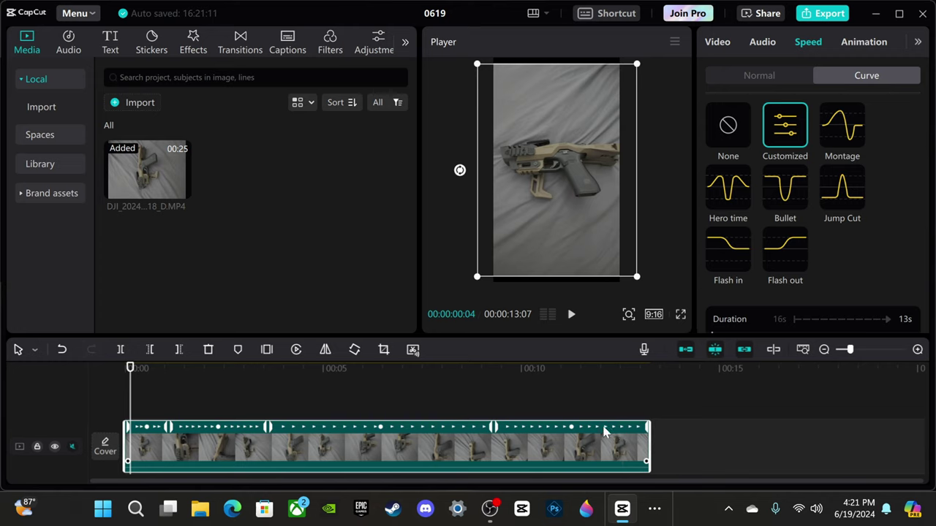
{"action": "left_click_drag", "start_coordinate": [644, 426], "coordinate": [563, 427]}
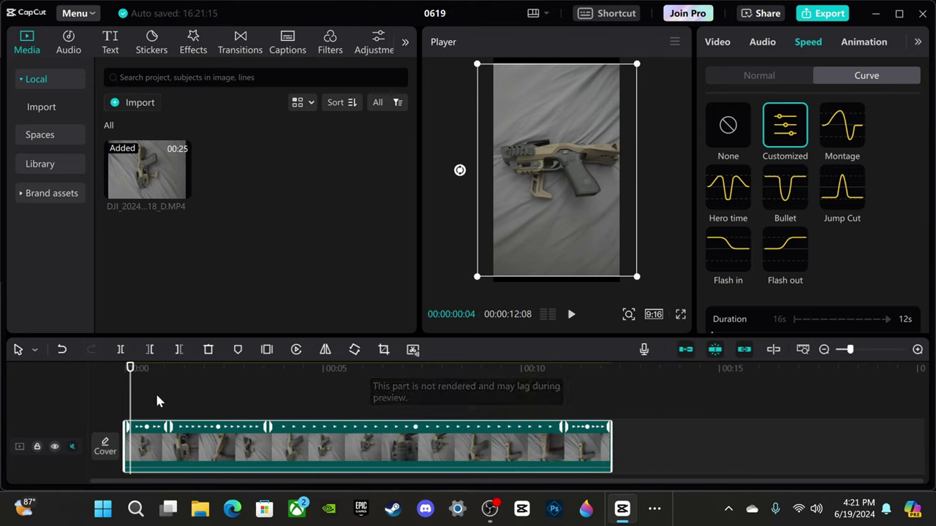
{"action": "left_click", "coordinate": [126, 372]}
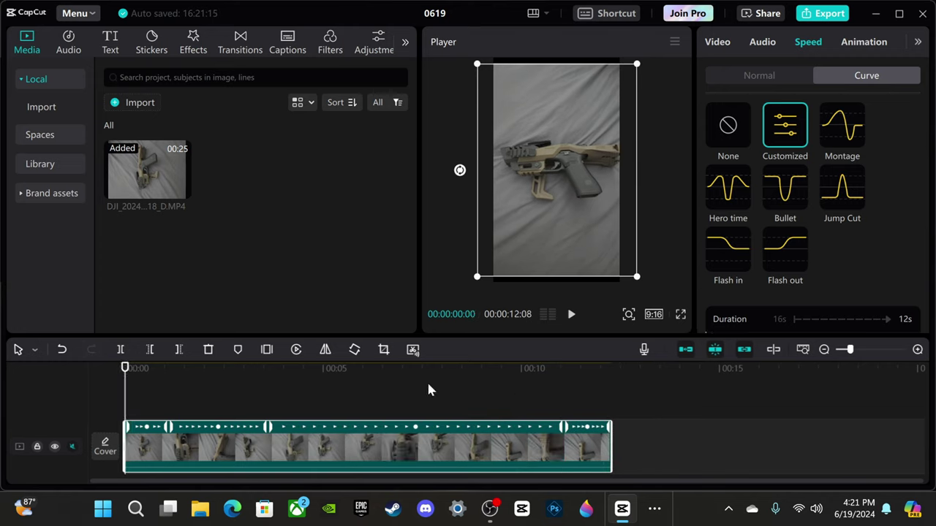
Step: Play the clip through, then undo the speed curve adjustments and the Customized curve so the clip has no speed curve
{"action": "left_click", "coordinate": [571, 314]}
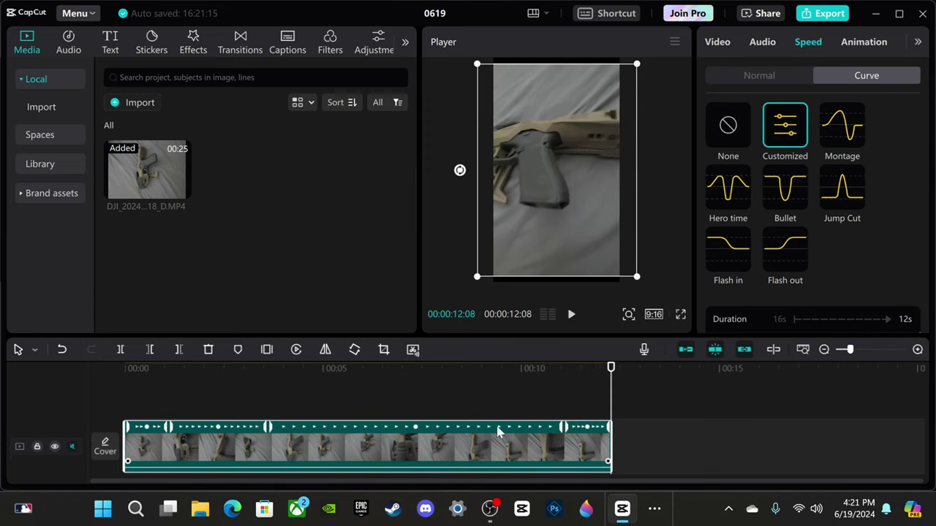
{"action": "left_click", "coordinate": [62, 350]}
{"action": "left_click", "coordinate": [62, 351]}
{"action": "left_click", "coordinate": [62, 350]}
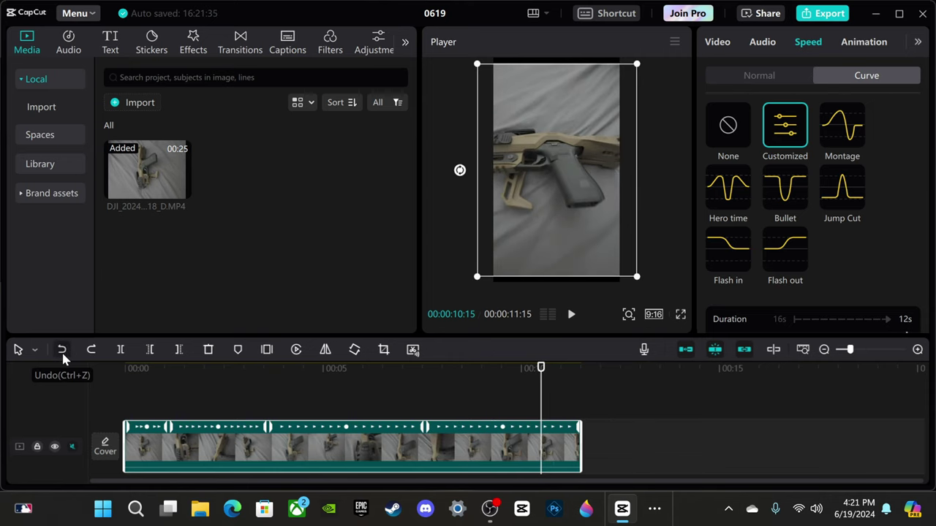
{"action": "left_click", "coordinate": [62, 350]}
{"action": "left_click", "coordinate": [62, 350]}
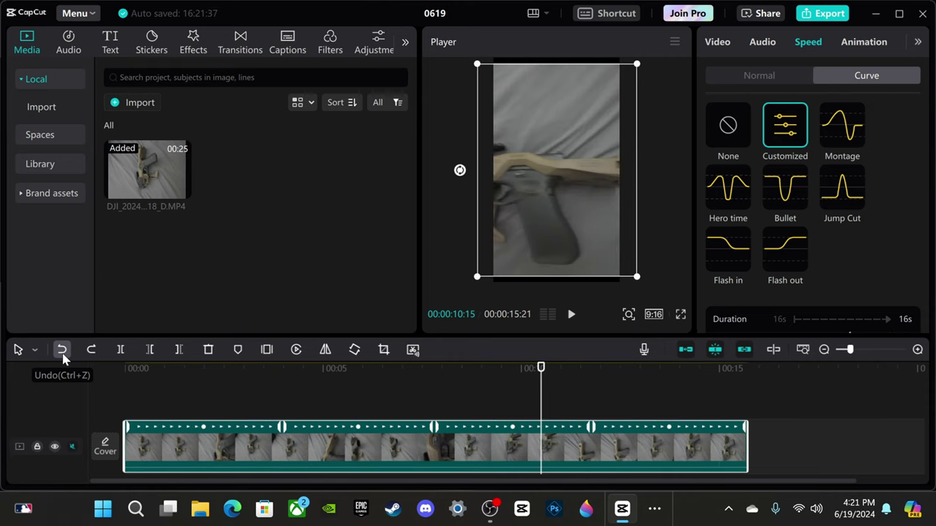
{"action": "left_click", "coordinate": [62, 352]}
{"action": "left_click", "coordinate": [62, 350]}
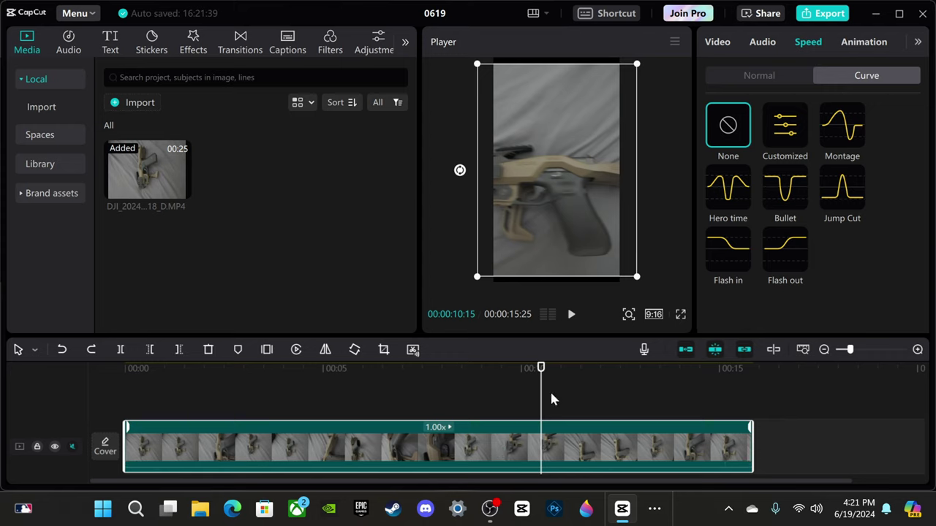
Step: Play the unmodified clip from 00:00:00:00 to look for the first cut point
{"action": "left_click_drag", "start_coordinate": [545, 390], "coordinate": [83, 381]}
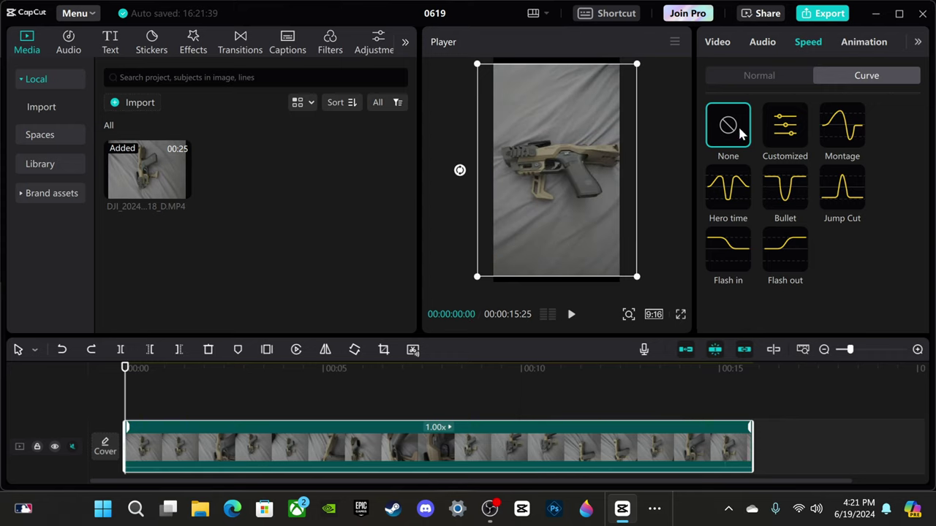
{"action": "left_click", "coordinate": [571, 317]}
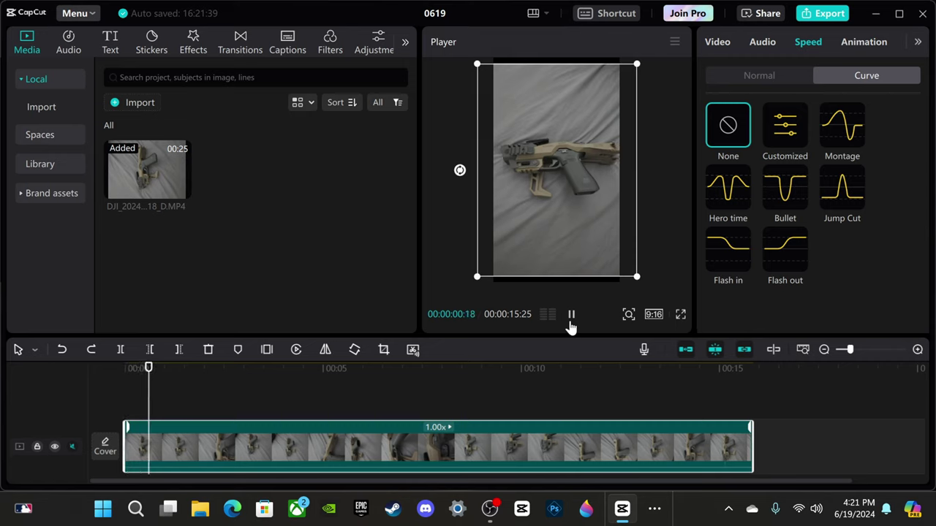
{"action": "left_click", "coordinate": [571, 317]}
{"action": "left_click", "coordinate": [571, 322]}
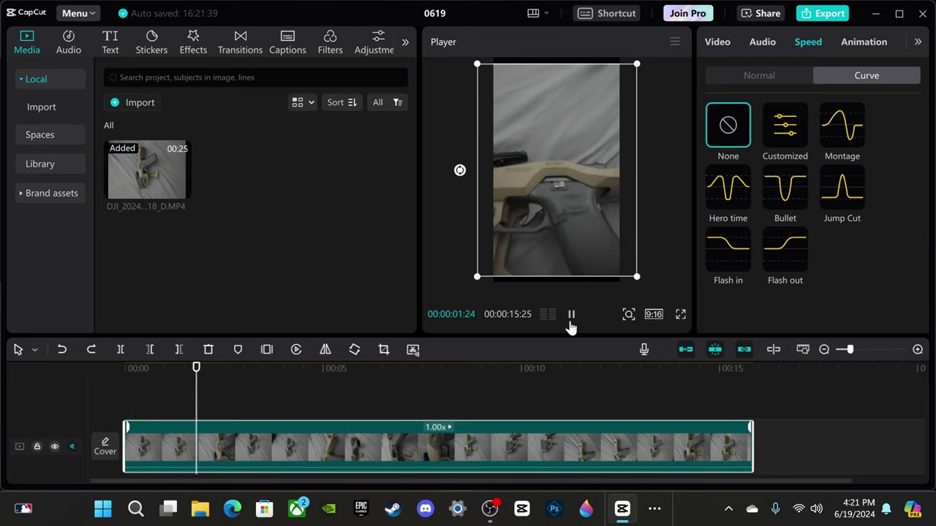
{"action": "left_click", "coordinate": [571, 322]}
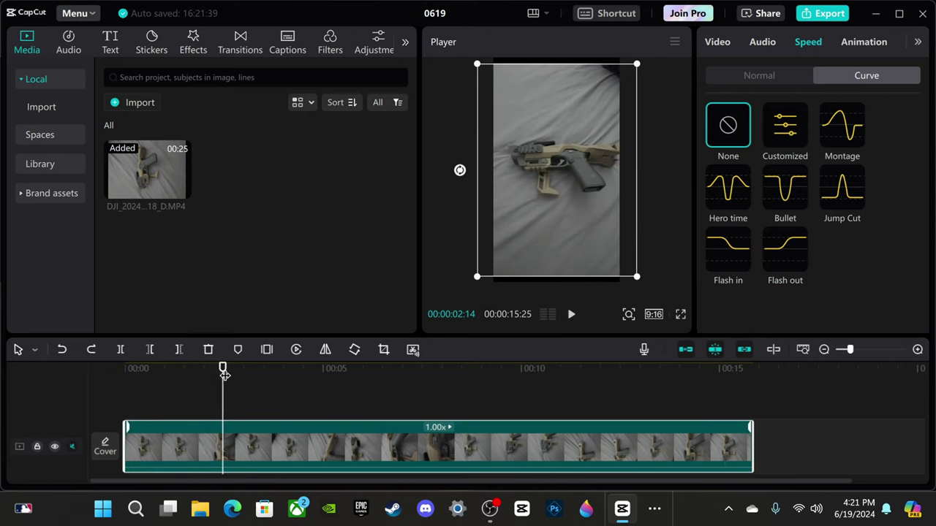
Step: Step the playhead back to fine-tune the first cut point and split the clip at 00:00:01:22
{"action": "key", "text": "Left"}
{"action": "key", "text": "Left"}
{"action": "key", "text": "Left"}
{"action": "key", "text": "Left"}
{"action": "key", "text": "Left"}
{"action": "key", "text": "Left"}
{"action": "key", "text": "Left"}
{"action": "key", "text": "Left"}
{"action": "key", "text": "Left"}
{"action": "key", "text": "Left"}
{"action": "key", "text": "Left"}
{"action": "key", "text": "Left"}
{"action": "key", "text": "Left"}
{"action": "key", "text": "Left"}
{"action": "key", "text": "Left"}
{"action": "key", "text": "Left"}
{"action": "key", "text": "Left"}
{"action": "key", "text": "Left"}
{"action": "key", "text": "Left"}
{"action": "key", "text": "Left"}
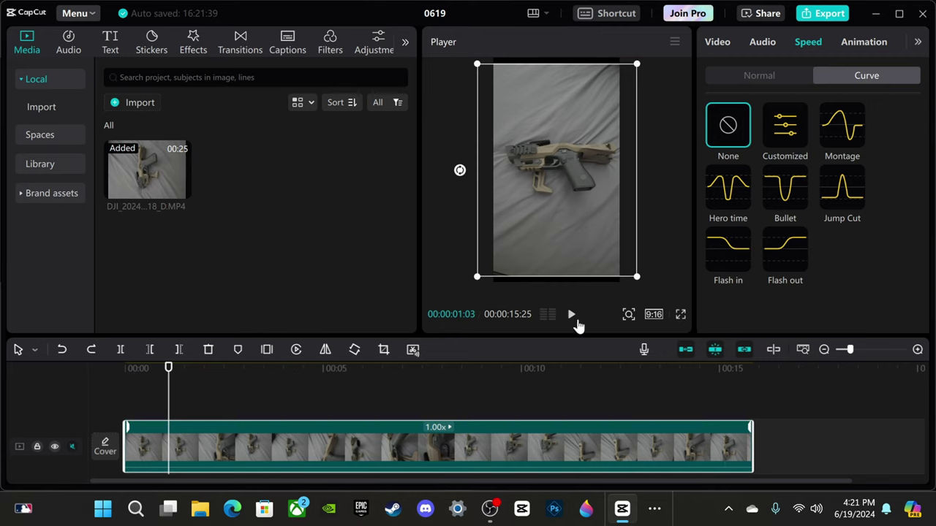
{"action": "left_click", "coordinate": [574, 319]}
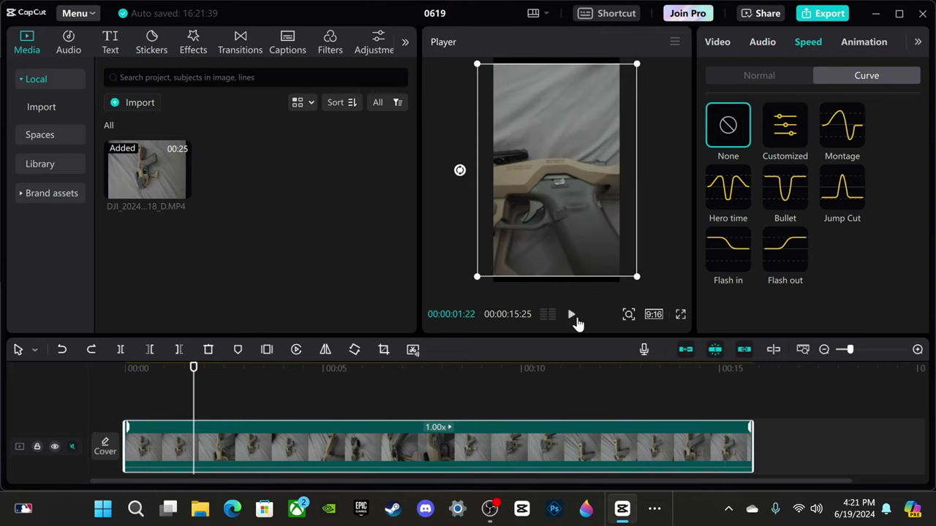
{"action": "left_click", "coordinate": [121, 349]}
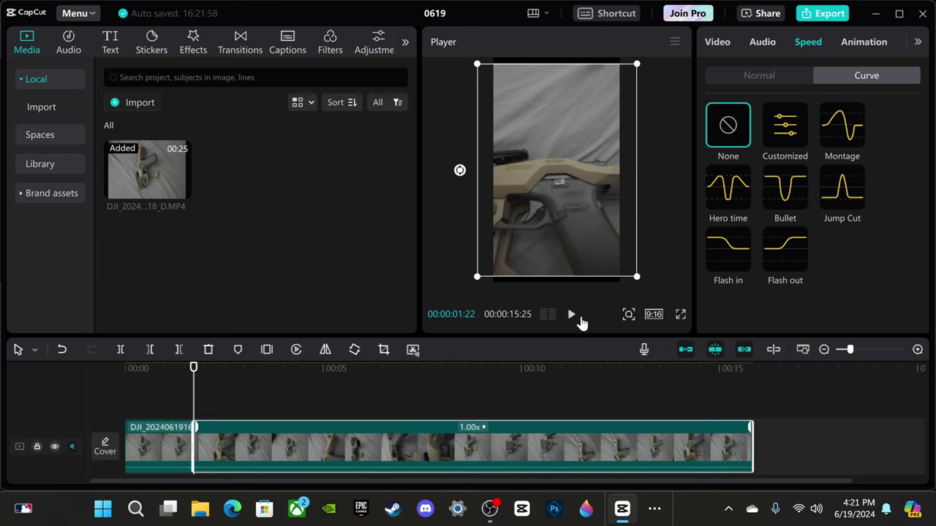
Step: Play onward through the footage and split the remaining clip at 00:00:03:02 and 00:00:04:13
{"action": "left_click", "coordinate": [571, 317]}
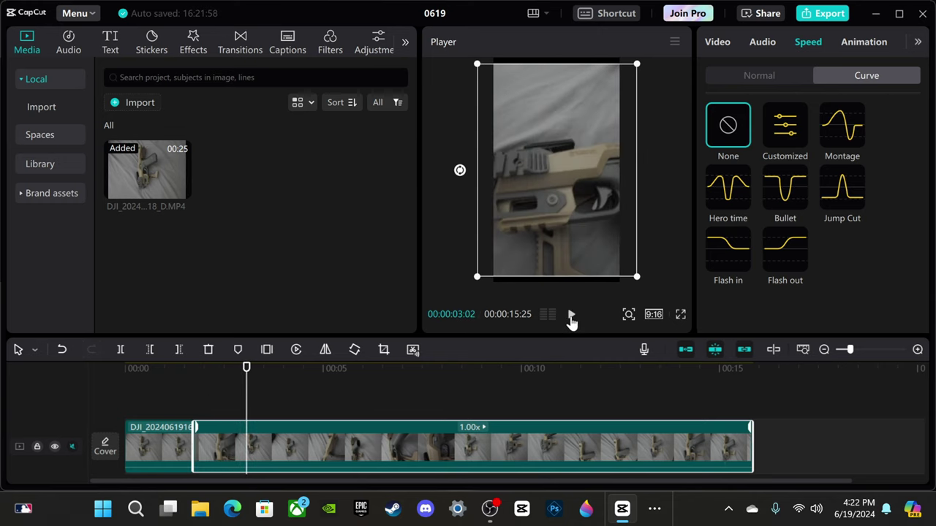
{"action": "left_click", "coordinate": [121, 349]}
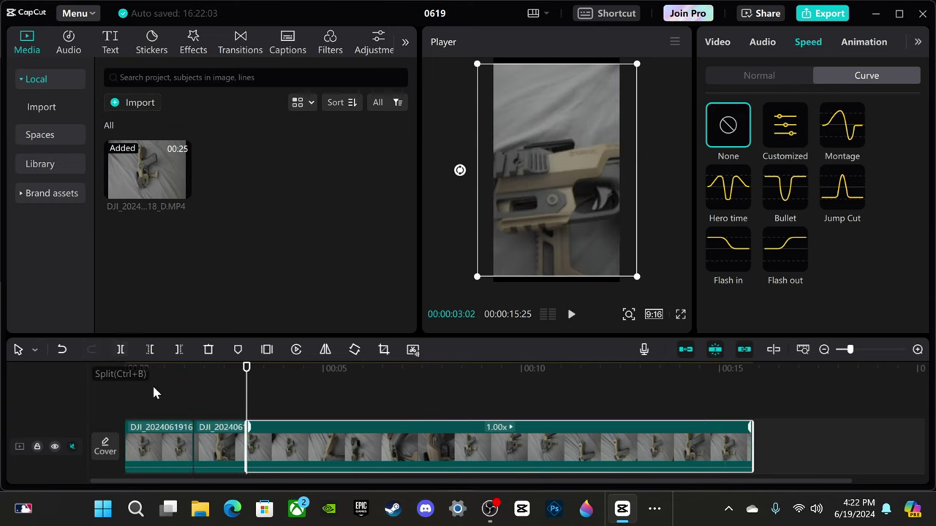
{"action": "left_click", "coordinate": [571, 317]}
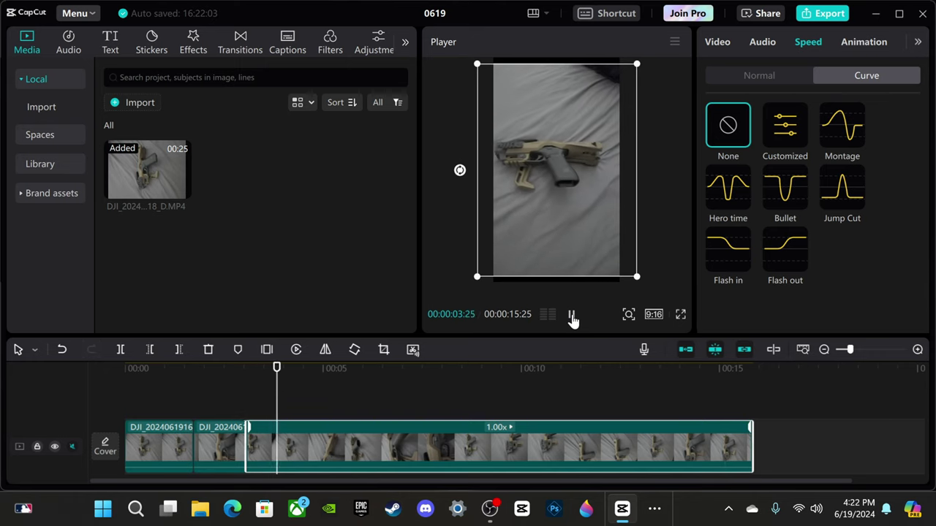
{"action": "left_click", "coordinate": [571, 316]}
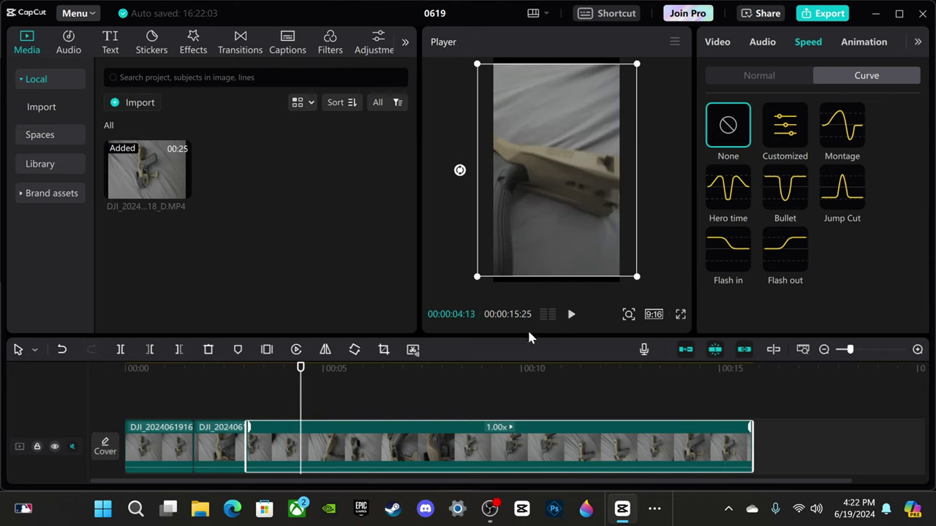
{"action": "left_click", "coordinate": [121, 349]}
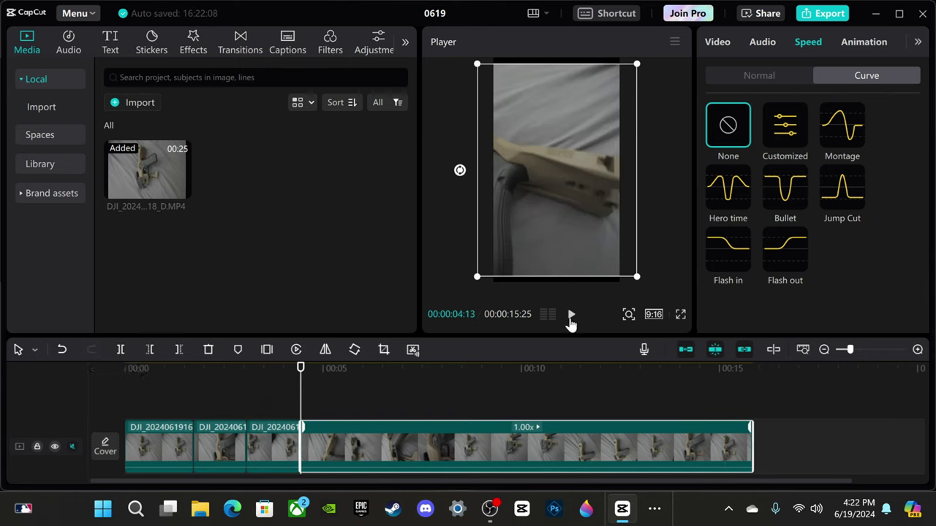
Step: Play onward through the footage and split the remaining clip at 00:00:05:25 and 00:00:07:16
{"action": "left_click", "coordinate": [572, 317]}
{"action": "left_click", "coordinate": [571, 317]}
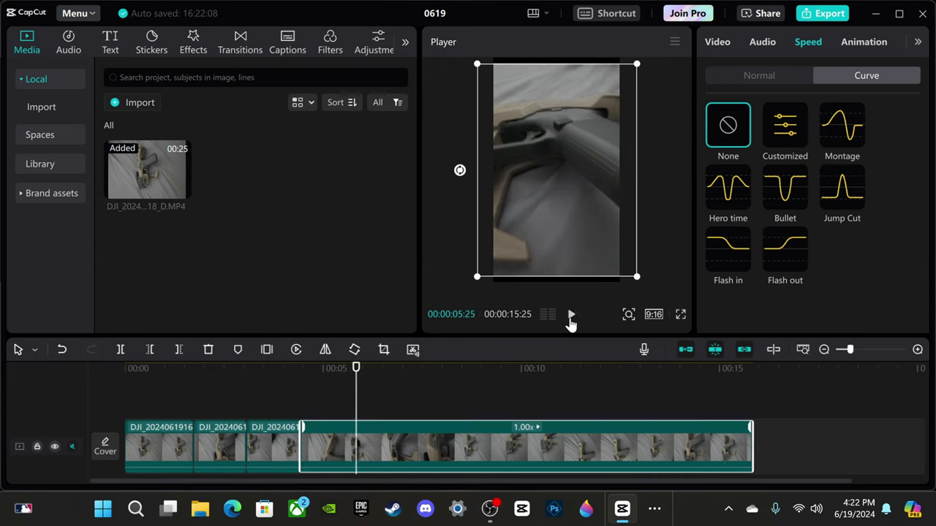
{"action": "left_click", "coordinate": [121, 349]}
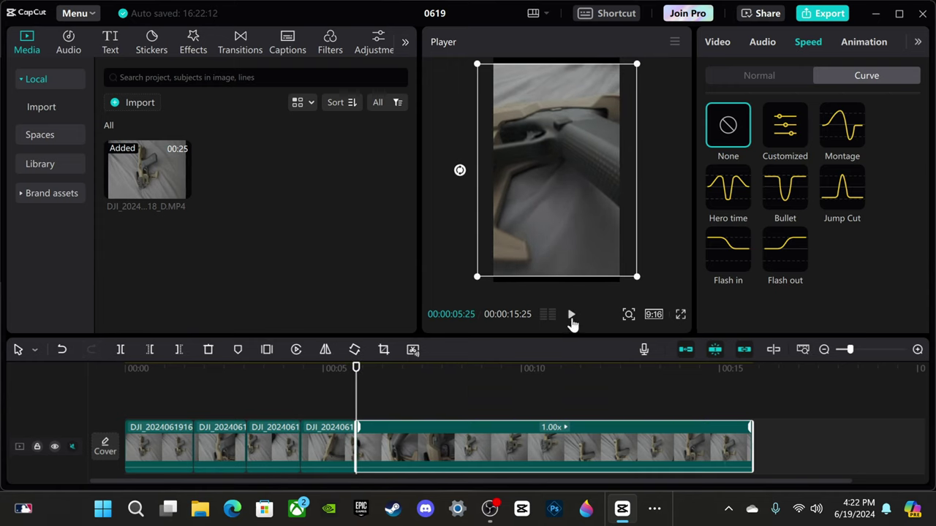
{"action": "left_click", "coordinate": [571, 316]}
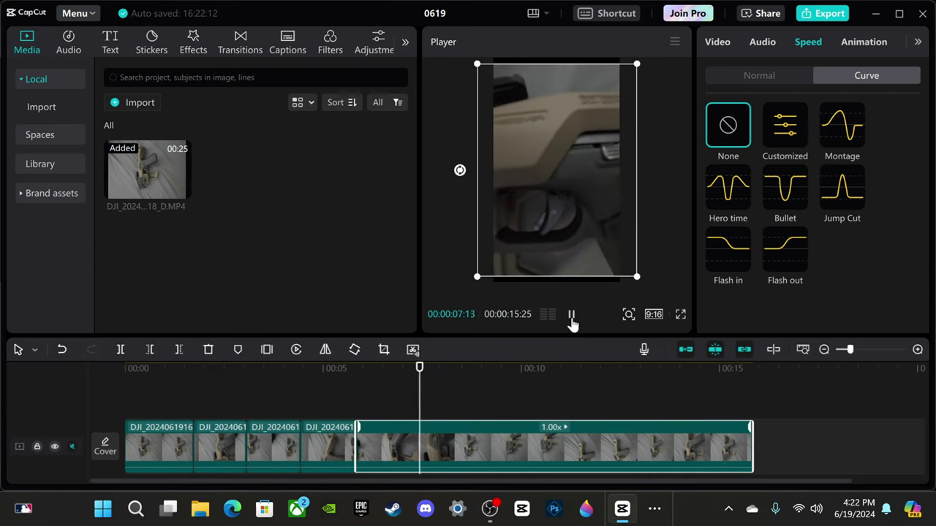
{"action": "left_click", "coordinate": [572, 319]}
{"action": "left_click", "coordinate": [119, 350]}
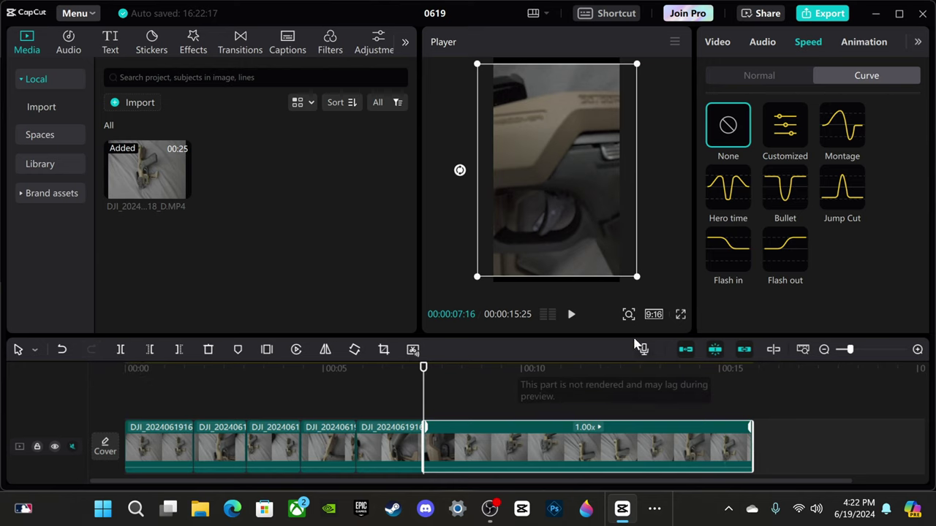
Step: Play onward through the footage and split the remaining clip at 00:00:09:17 and 00:00:11:16
{"action": "left_click", "coordinate": [571, 316]}
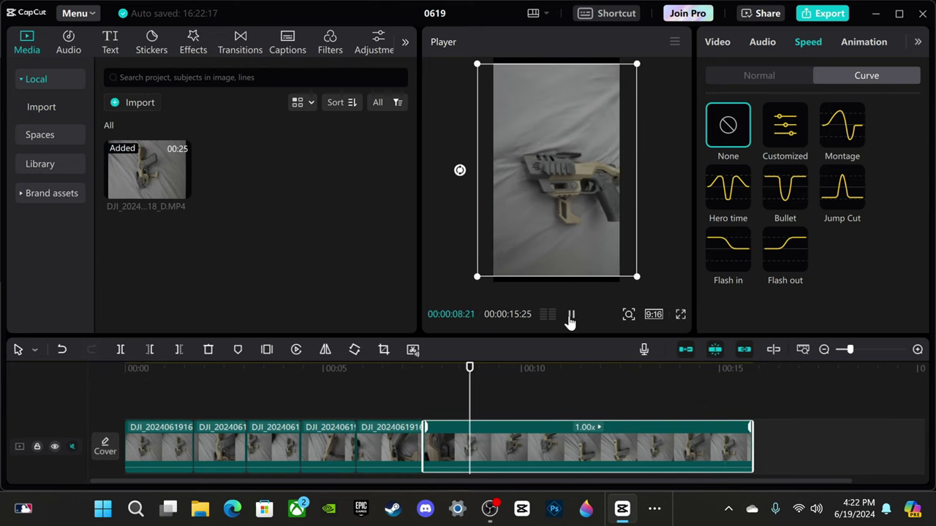
{"action": "left_click", "coordinate": [572, 317]}
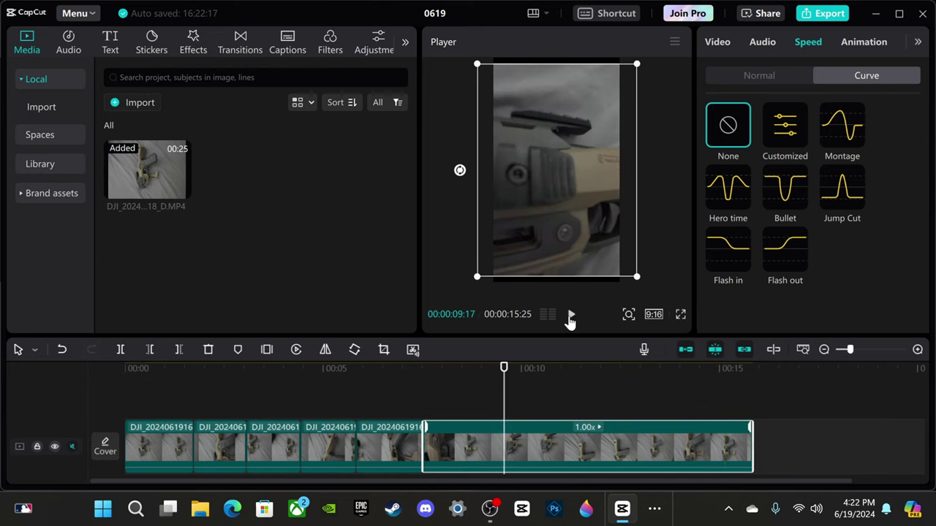
{"action": "left_click", "coordinate": [119, 350]}
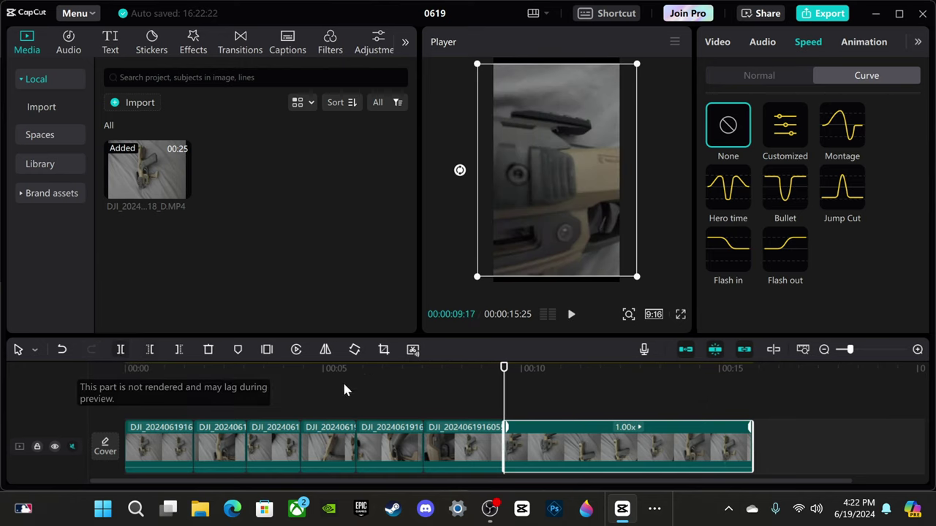
{"action": "left_click", "coordinate": [571, 316]}
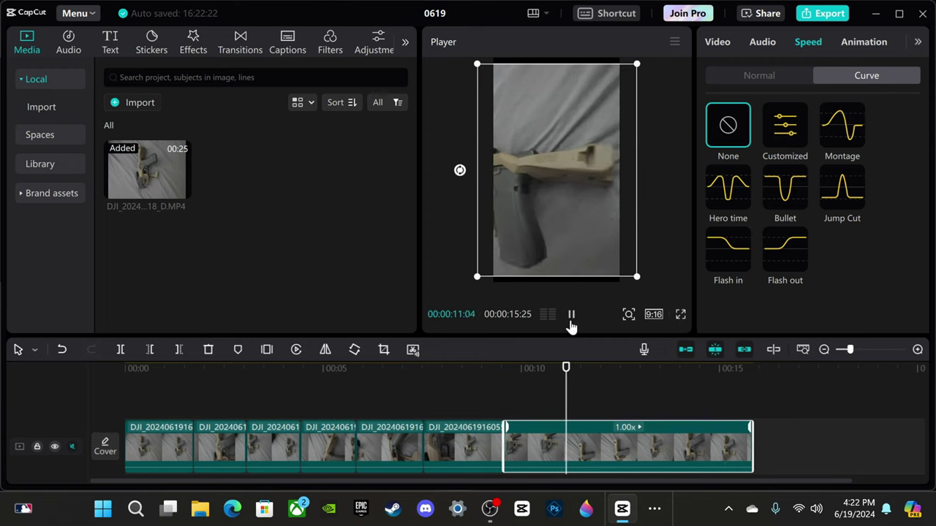
{"action": "left_click", "coordinate": [571, 321]}
{"action": "left_click", "coordinate": [121, 350]}
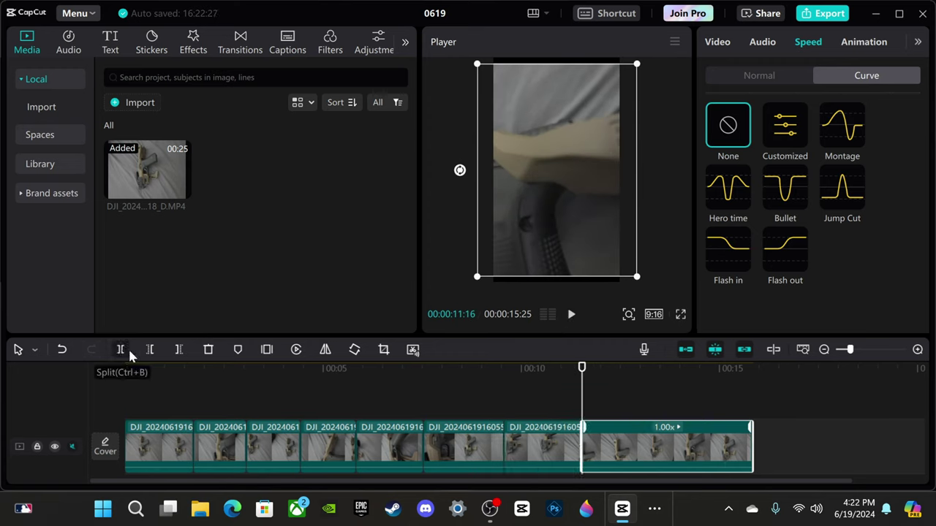
Step: Play the last segment to its end and return the playhead to 00:00:00:00
{"action": "left_click", "coordinate": [568, 319]}
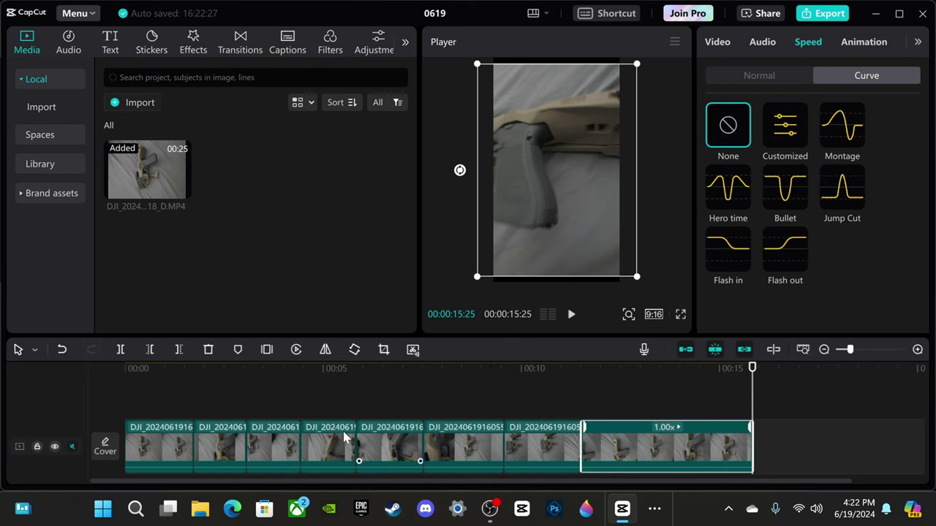
{"action": "left_click", "coordinate": [402, 441]}
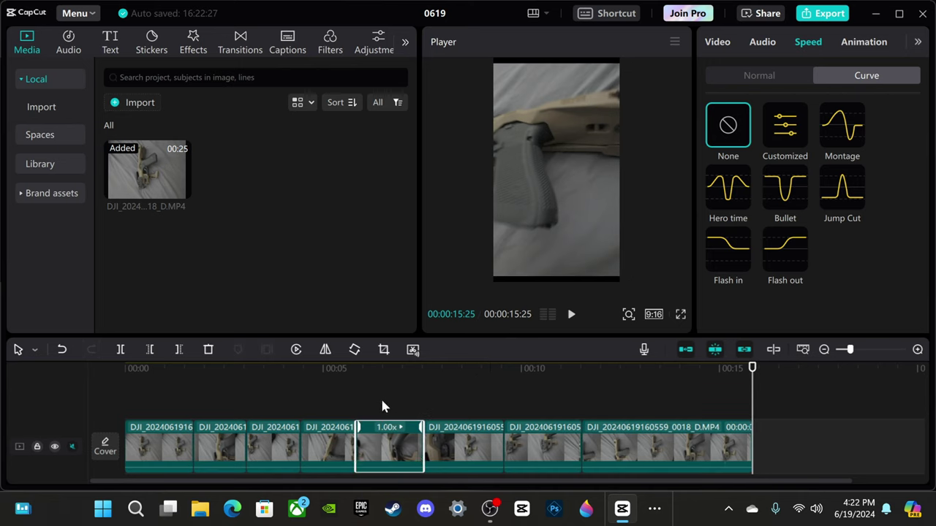
{"action": "left_click", "coordinate": [381, 401]}
{"action": "left_click_drag", "start_coordinate": [381, 379], "coordinate": [128, 421]}
Step: Apply the Customized speed curve to the first segment of the split clip
{"action": "left_click", "coordinate": [155, 449]}
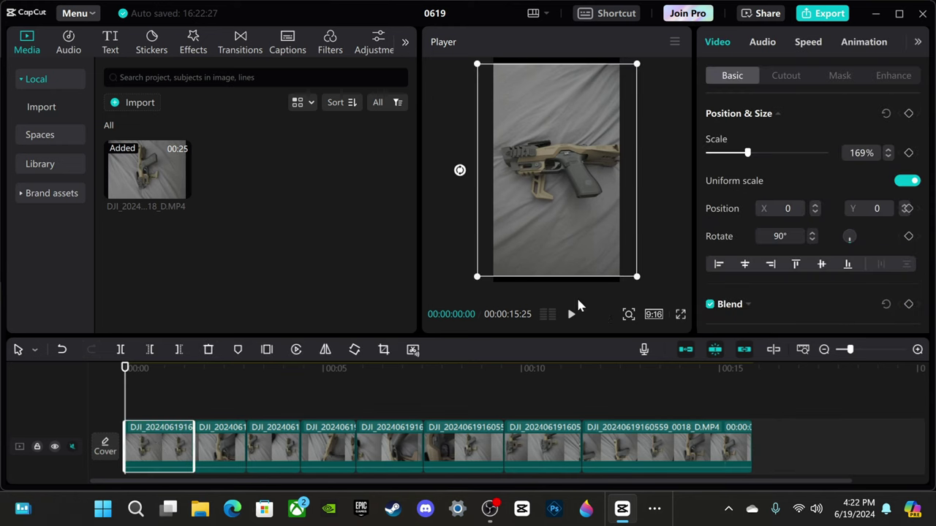
{"action": "left_click", "coordinate": [809, 43]}
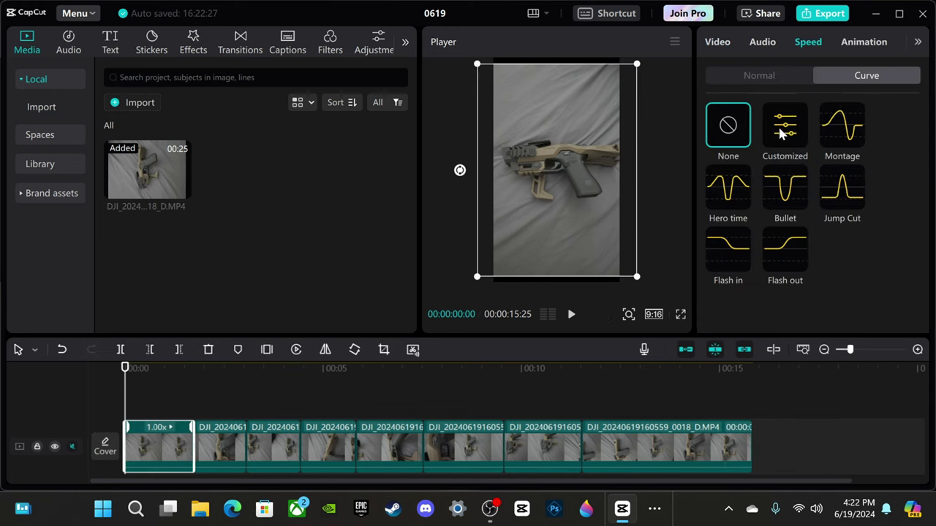
{"action": "left_click", "coordinate": [783, 132]}
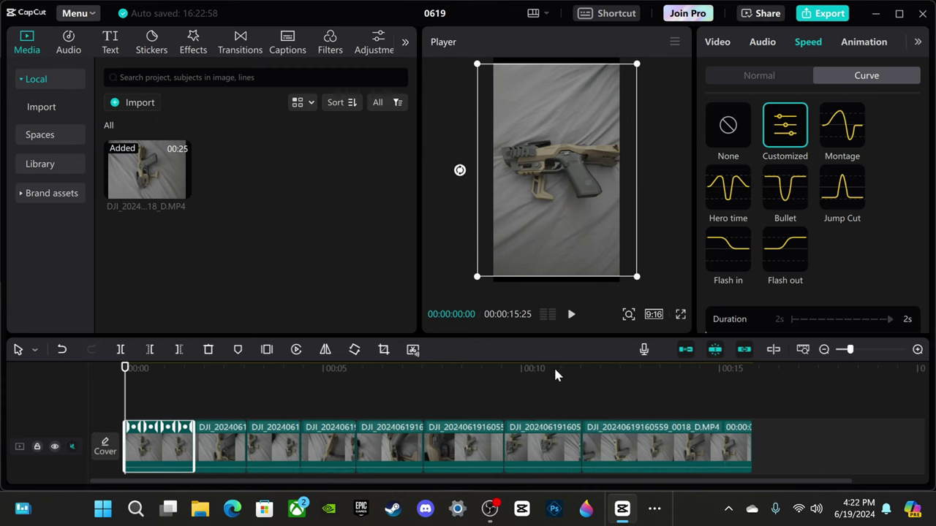
Step: Preview the first segment to 00:00:00:19 and shorten the first two sections of its speed curve to about half their length
{"action": "left_click", "coordinate": [918, 350]}
{"action": "left_click", "coordinate": [917, 350]}
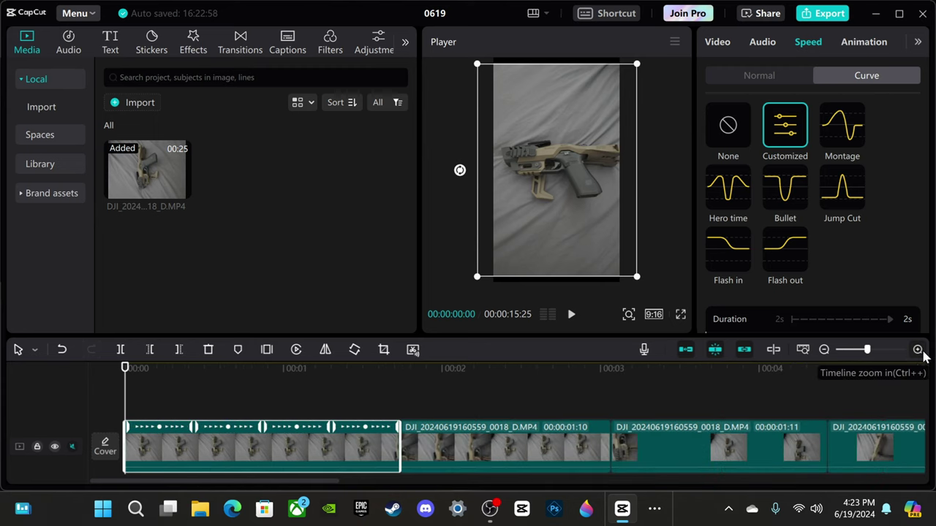
{"action": "left_click", "coordinate": [918, 351]}
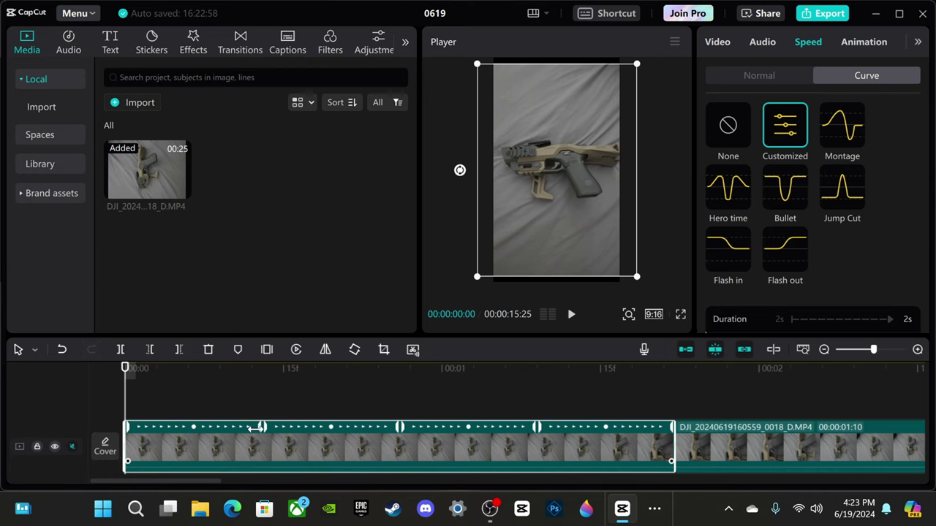
{"action": "left_click", "coordinate": [572, 315]}
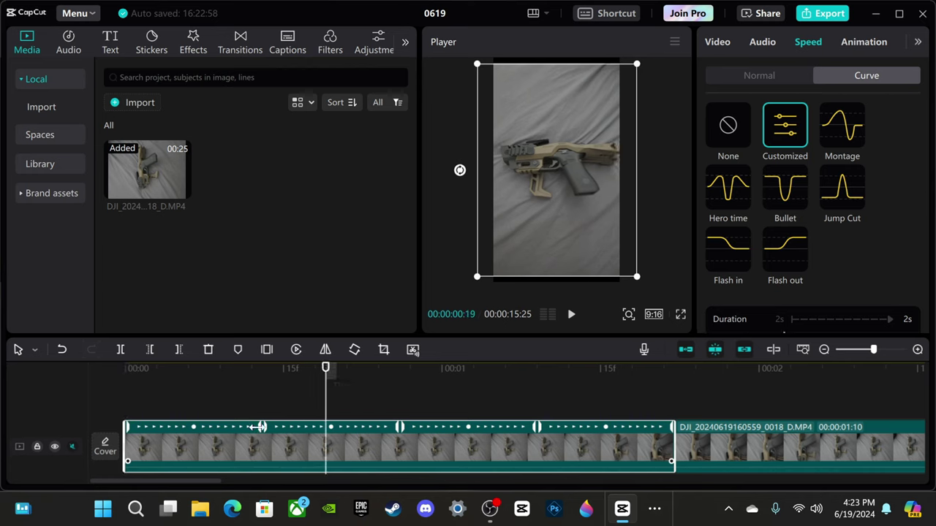
{"action": "left_click_drag", "start_coordinate": [257, 427], "coordinate": [189, 428]}
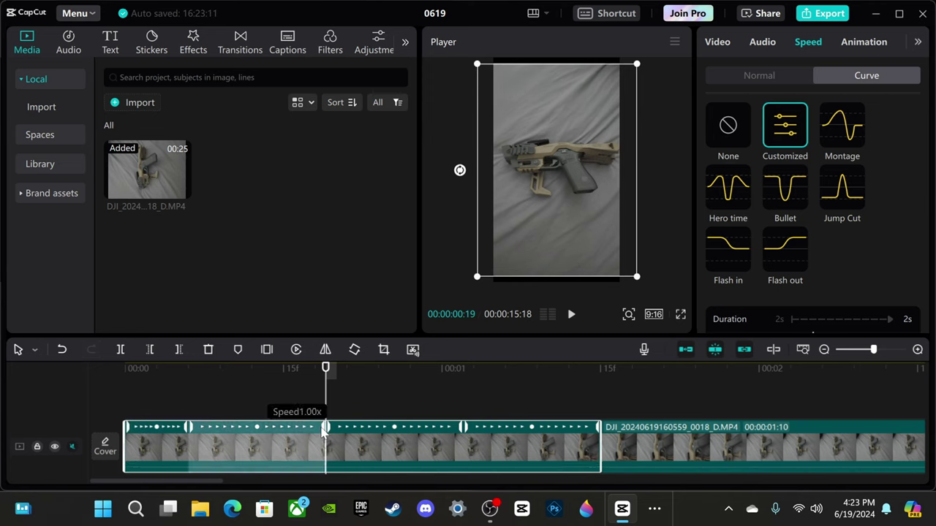
{"action": "left_click_drag", "start_coordinate": [325, 427], "coordinate": [258, 427]}
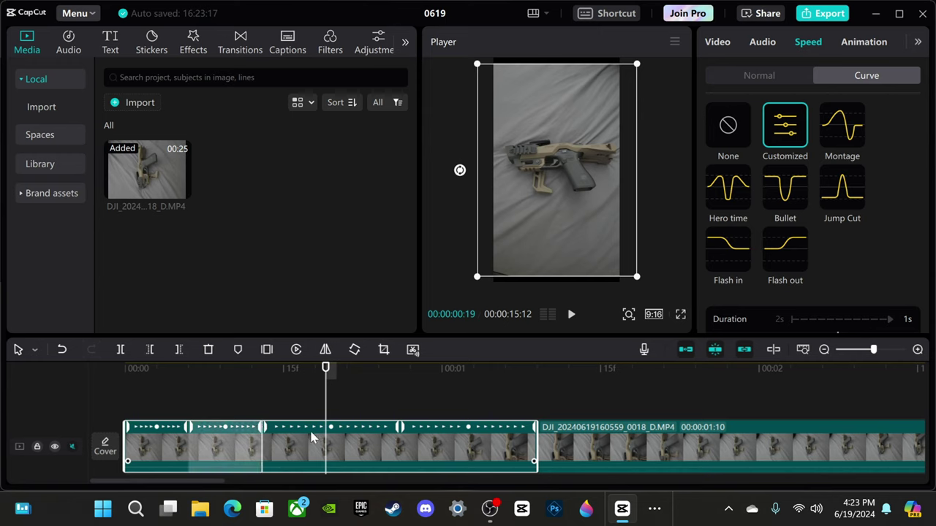
Step: Shorten the third section of the first segment's speed curve to about 40% of its length and lengthen the fourth section slightly
{"action": "left_click_drag", "start_coordinate": [319, 384], "coordinate": [443, 400]}
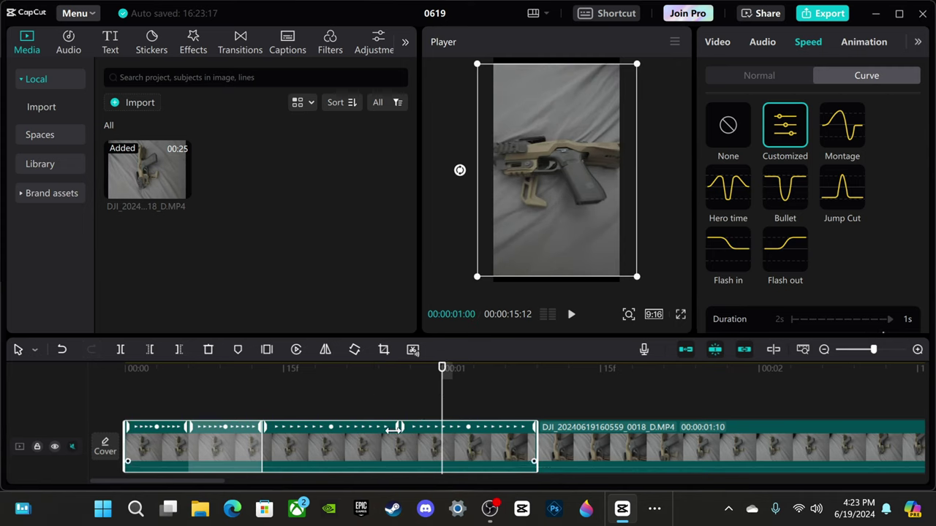
{"action": "left_click_drag", "start_coordinate": [394, 430], "coordinate": [314, 434]}
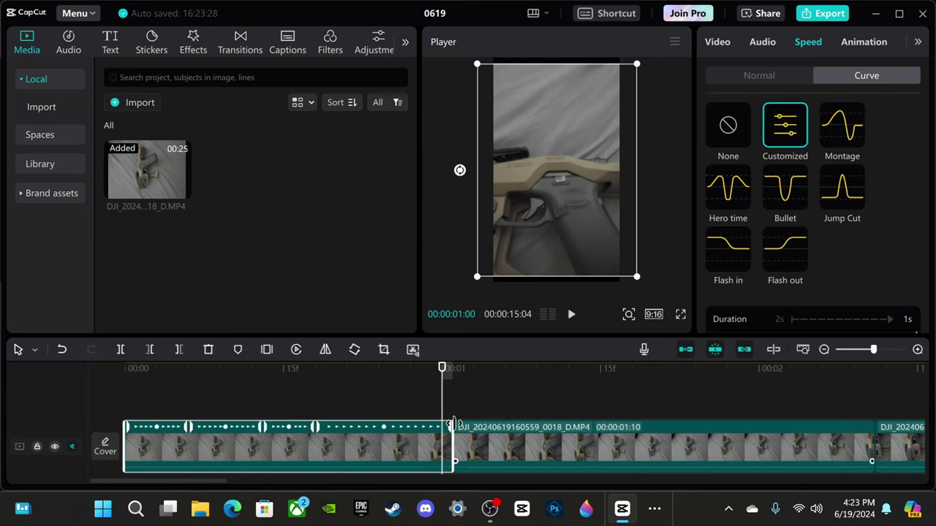
{"action": "left_click_drag", "start_coordinate": [451, 427], "coordinate": [504, 427]}
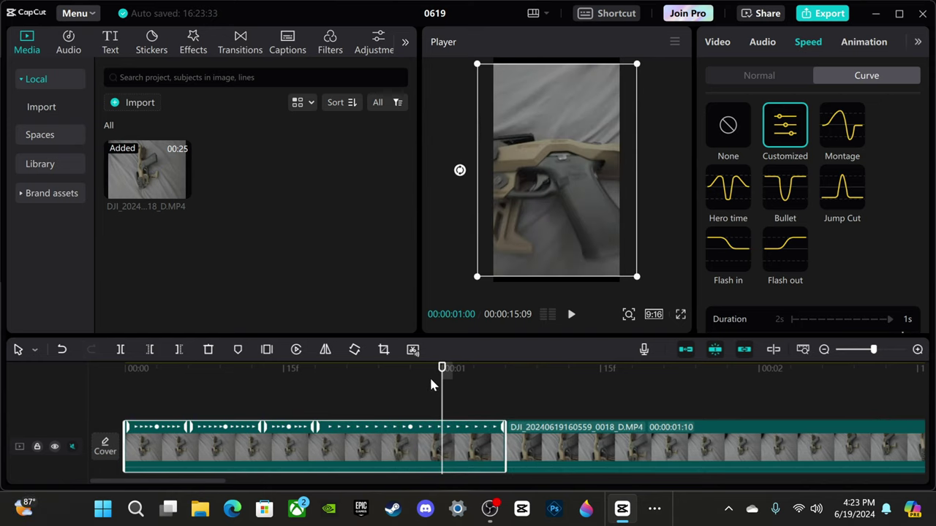
Step: Play the timeline from 00:00:00:00 to 00:00:01:15 to check the first segment's speed
{"action": "left_click_drag", "start_coordinate": [442, 373], "coordinate": [20, 373]}
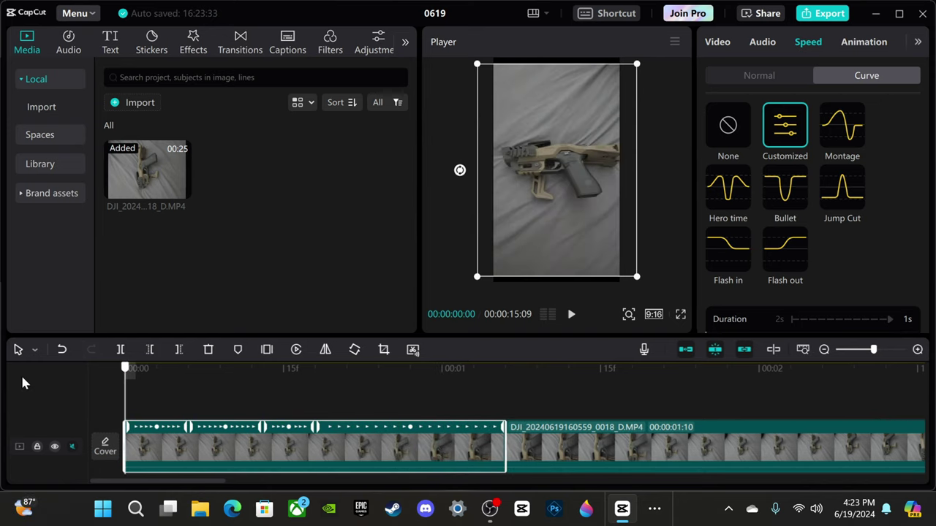
{"action": "left_click", "coordinate": [573, 315]}
{"action": "left_click", "coordinate": [564, 315]}
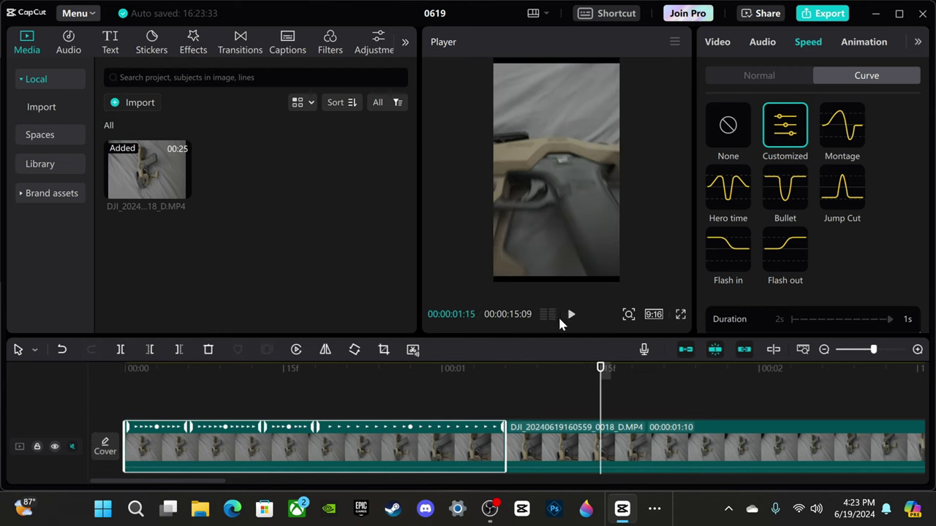
Step: Further shorten the first three sections of the first segment's speed curve and lengthen the fourth by about a quarter
{"action": "left_click", "coordinate": [261, 408]}
{"action": "left_click", "coordinate": [295, 451]}
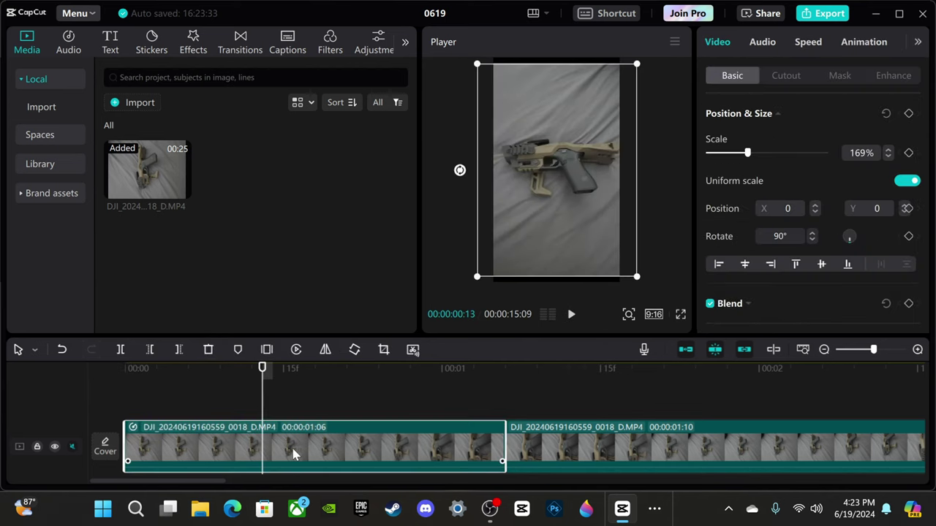
{"action": "left_click", "coordinate": [809, 43]}
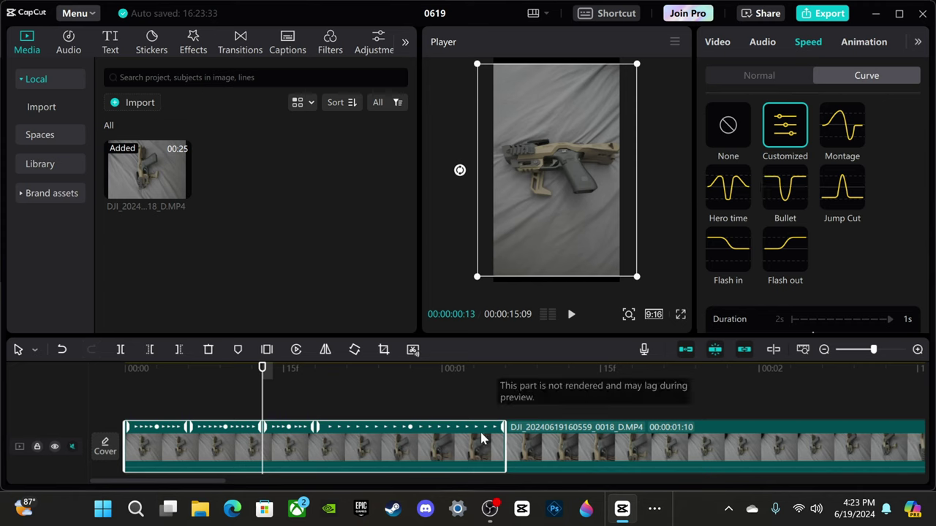
{"action": "left_click_drag", "start_coordinate": [186, 426], "coordinate": [139, 426]}
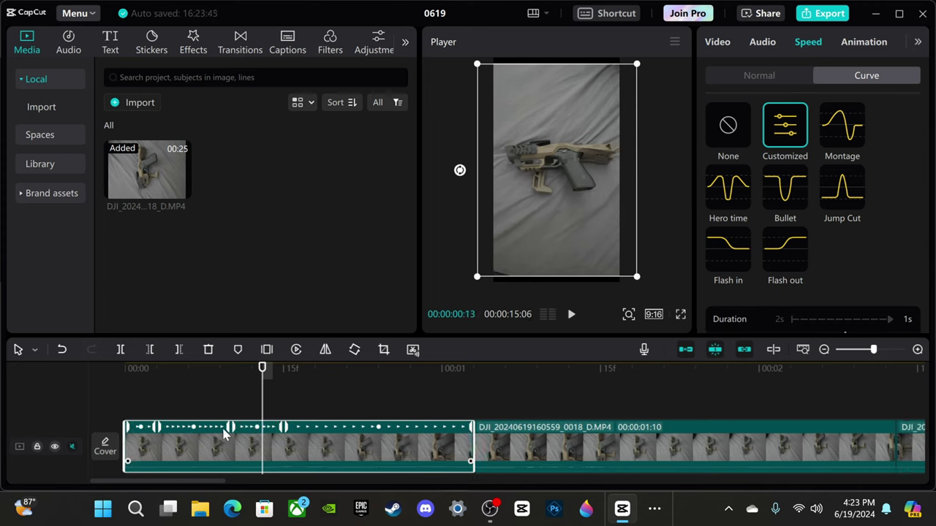
{"action": "mouse_move", "coordinate": [229, 426]}
{"action": "left_mouse_down"}
{"action": "mouse_move", "coordinate": [196, 426]}
{"action": "mouse_move", "coordinate": [241, 428]}
{"action": "left_mouse_up"}
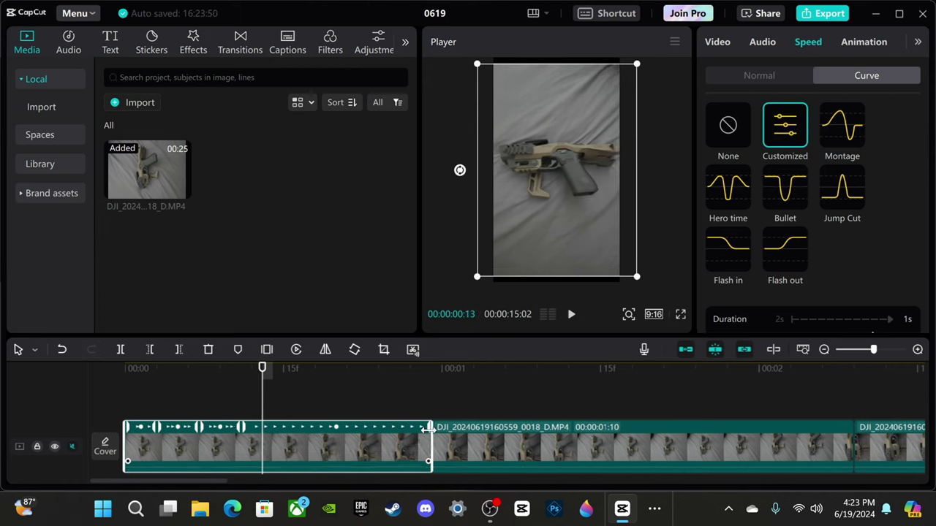
{"action": "left_click_drag", "start_coordinate": [427, 430], "coordinate": [472, 430]}
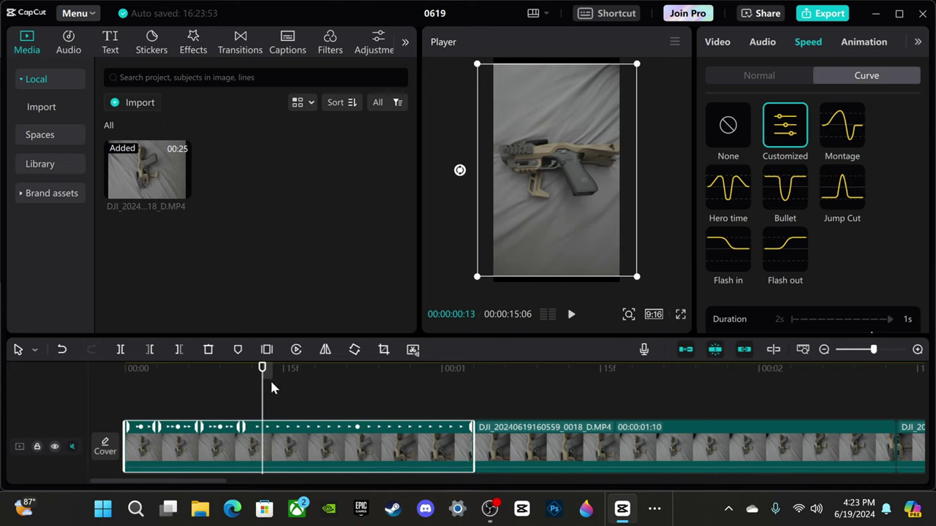
Step: Replay the retimed first segment from 00:00:00:00 into the second segment, stopping at 00:00:01:23
{"action": "left_click_drag", "start_coordinate": [262, 373], "coordinate": [48, 375]}
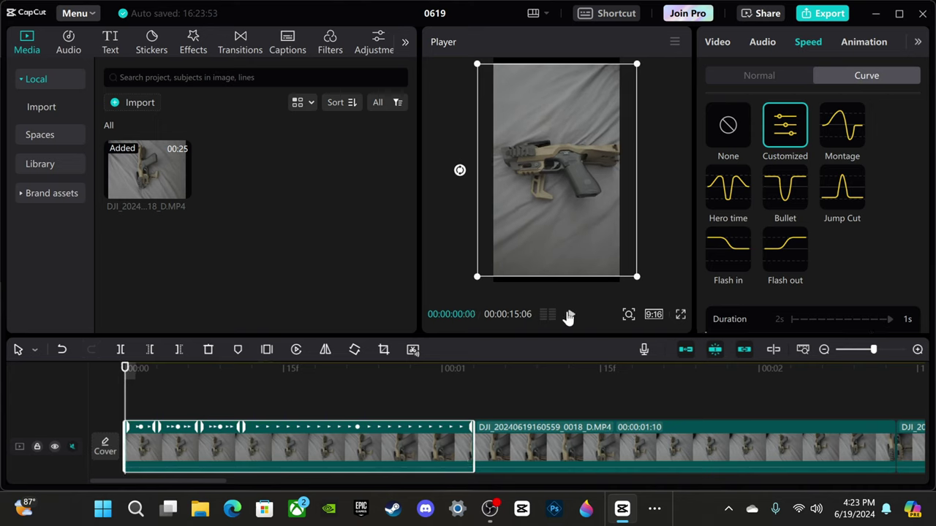
{"action": "left_click", "coordinate": [570, 314]}
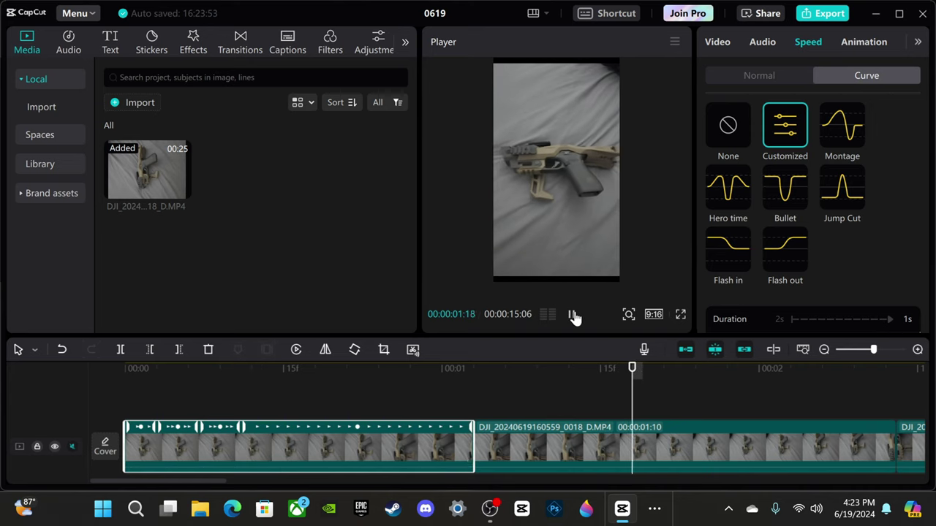
{"action": "left_click", "coordinate": [572, 316]}
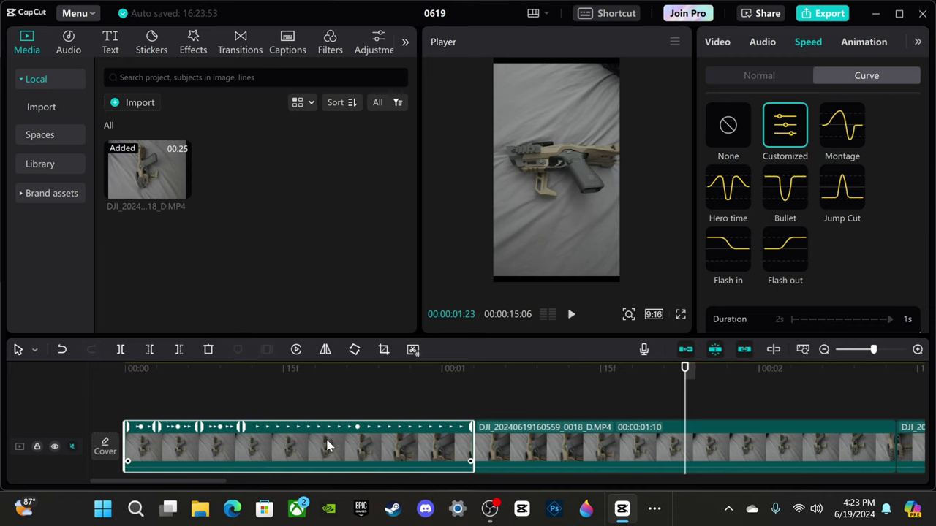
Step: Shorten the last section of the first segment's speed curve to about a quarter of its length and replay the footage to 00:00:00:22
{"action": "left_click_drag", "start_coordinate": [471, 429], "coordinate": [306, 428]}
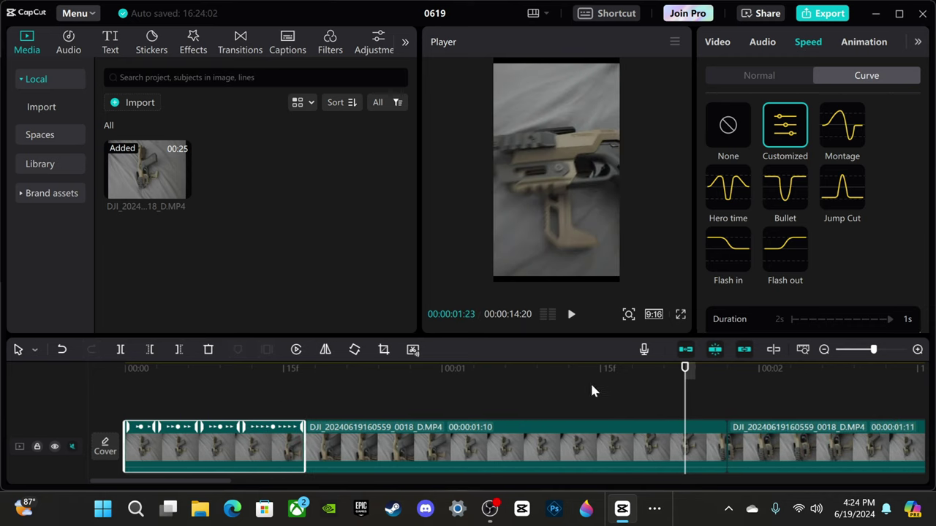
{"action": "left_click_drag", "start_coordinate": [681, 376], "coordinate": [93, 414]}
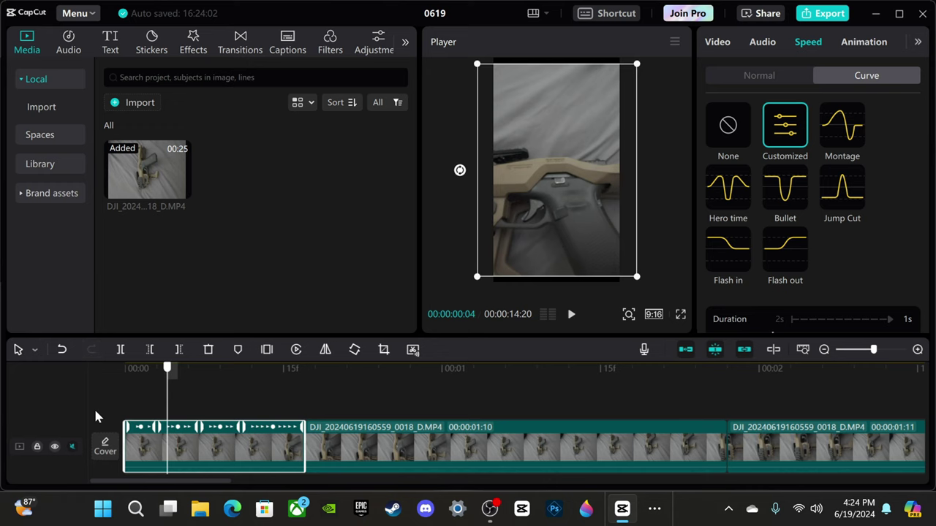
{"action": "left_click", "coordinate": [572, 314]}
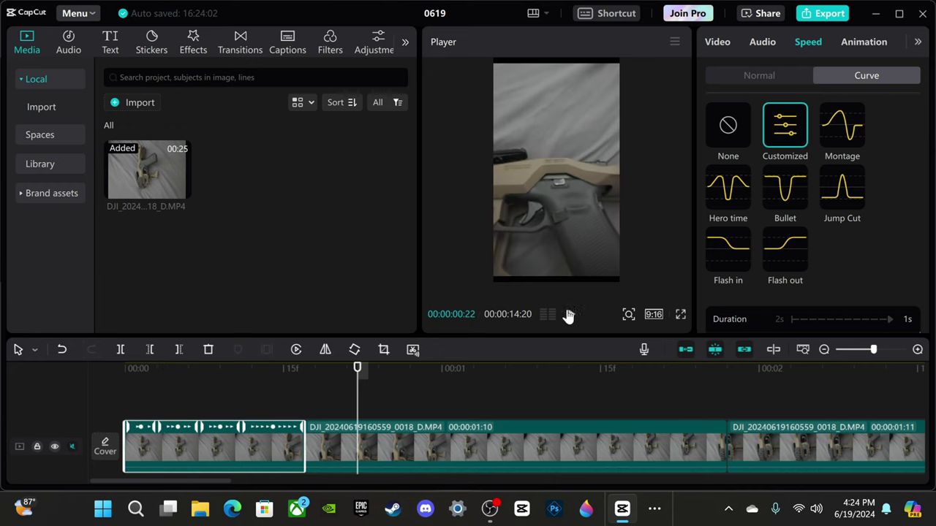
Step: Split the second segment at 00:00:00:25
{"action": "left_click", "coordinate": [387, 445]}
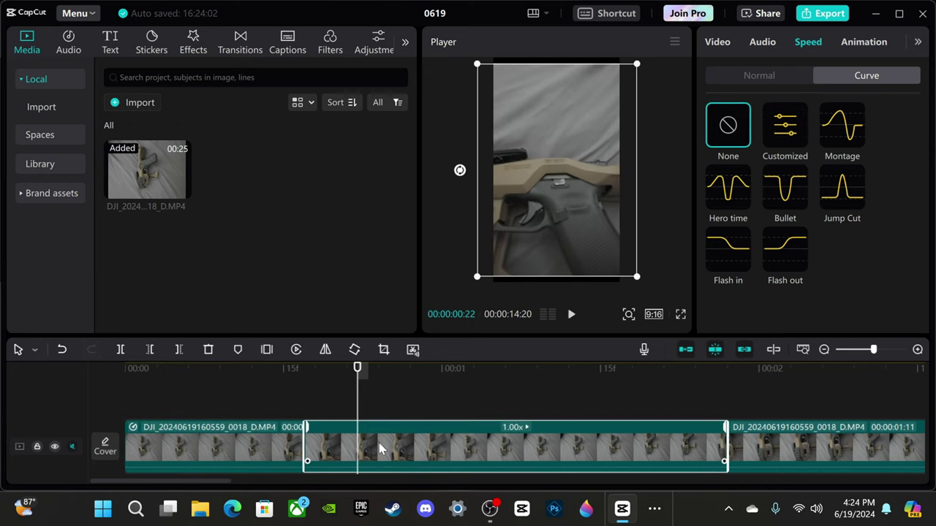
{"action": "left_click_drag", "start_coordinate": [355, 368], "coordinate": [388, 432]}
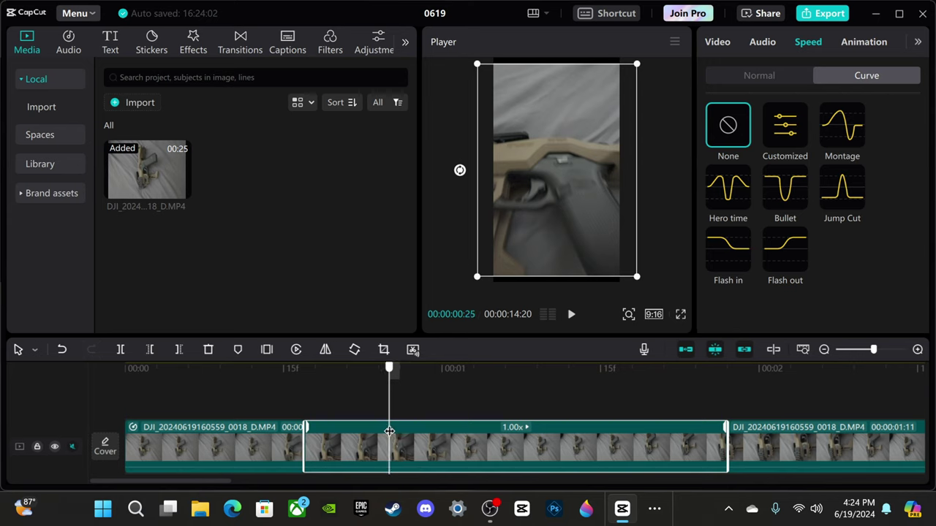
{"action": "left_click", "coordinate": [123, 351]}
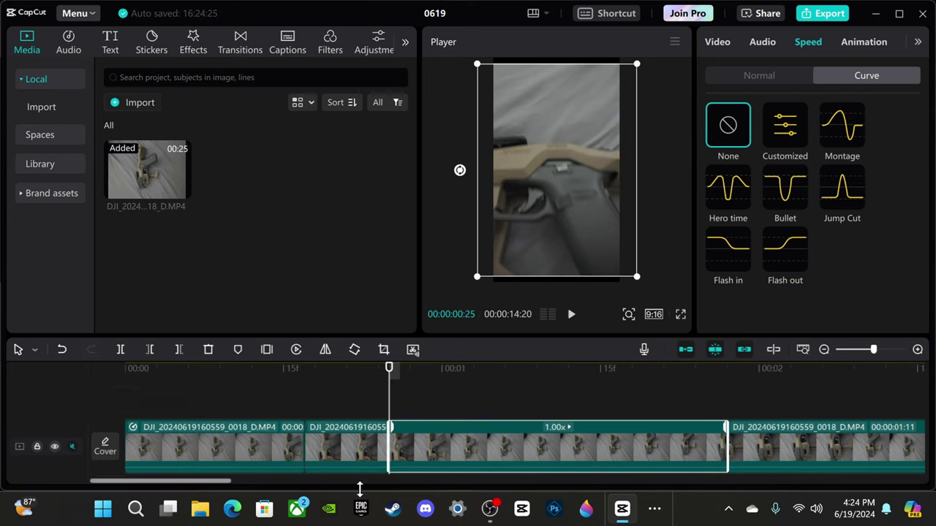
Step: Apply the Customized speed curve to the short piece before the new cut, halving its first three sections and lengthening the last by about half
{"action": "left_click", "coordinate": [333, 460]}
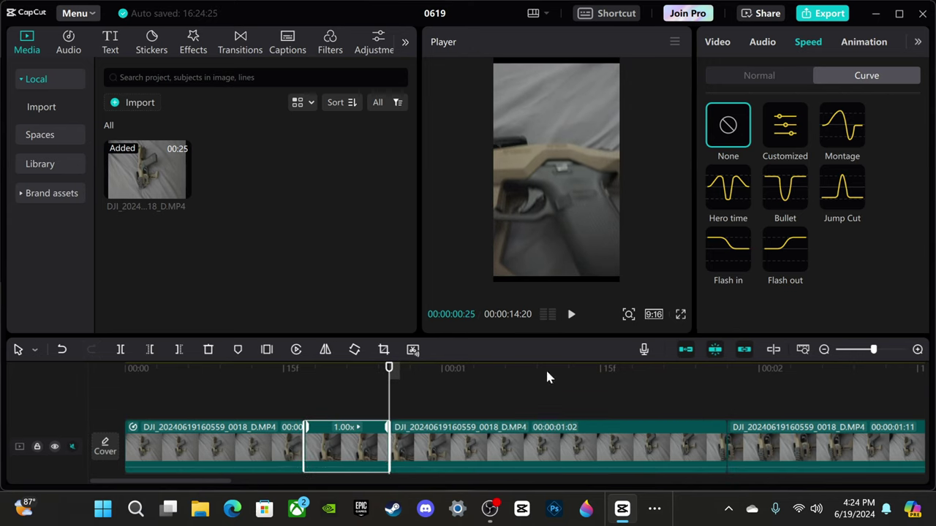
{"action": "left_click", "coordinate": [783, 142]}
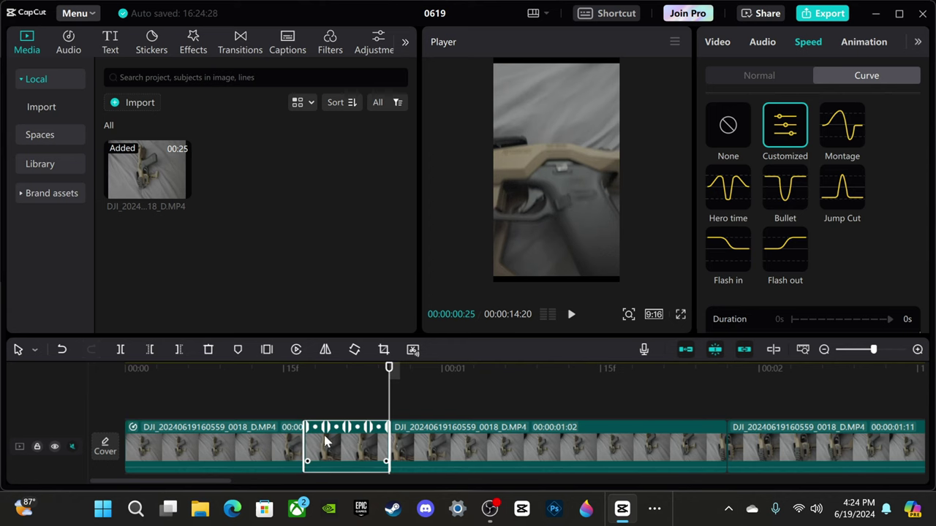
{"action": "left_click", "coordinate": [348, 395]}
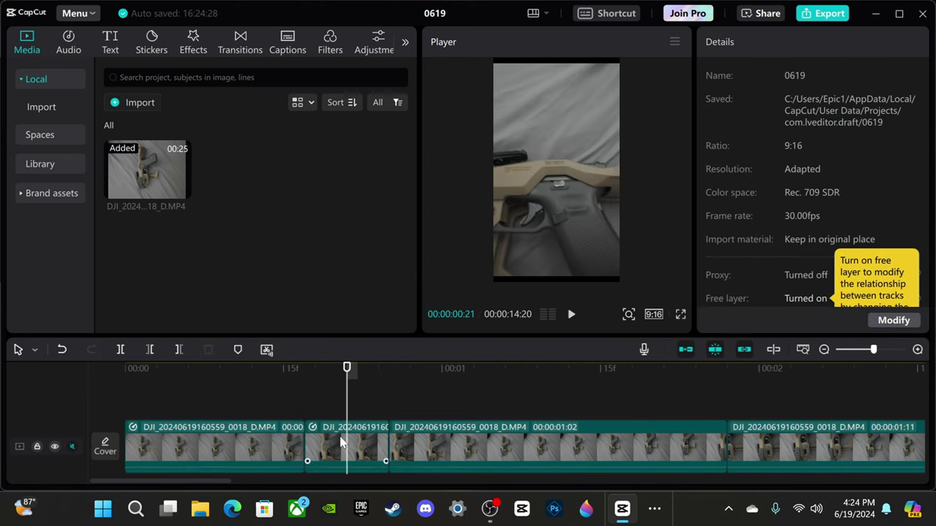
{"action": "left_click", "coordinate": [808, 43]}
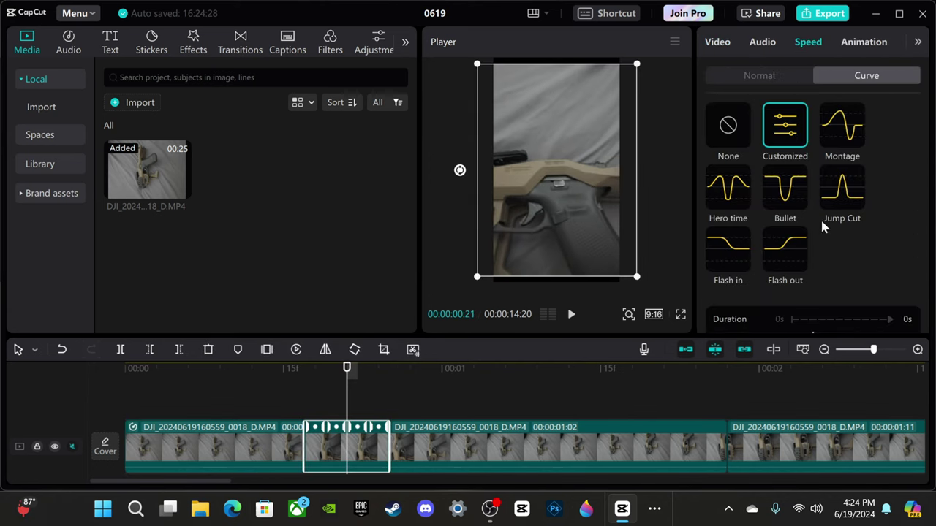
{"action": "left_click", "coordinate": [917, 350]}
{"action": "left_click_drag", "start_coordinate": [303, 427], "coordinate": [379, 427]}
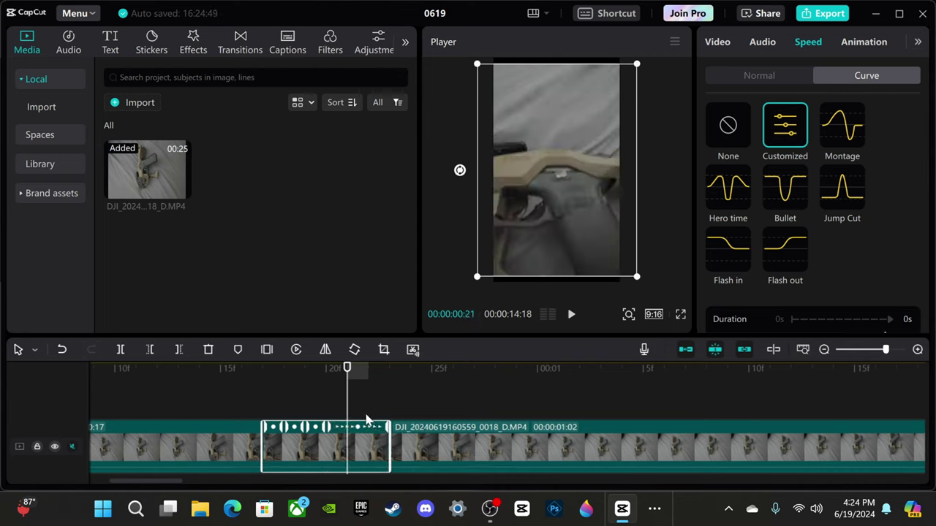
Step: Play the timeline from 00:00:00:00 through both retimed segments to 00:00:01:08
{"action": "left_click_drag", "start_coordinate": [348, 369], "coordinate": [53, 411]}
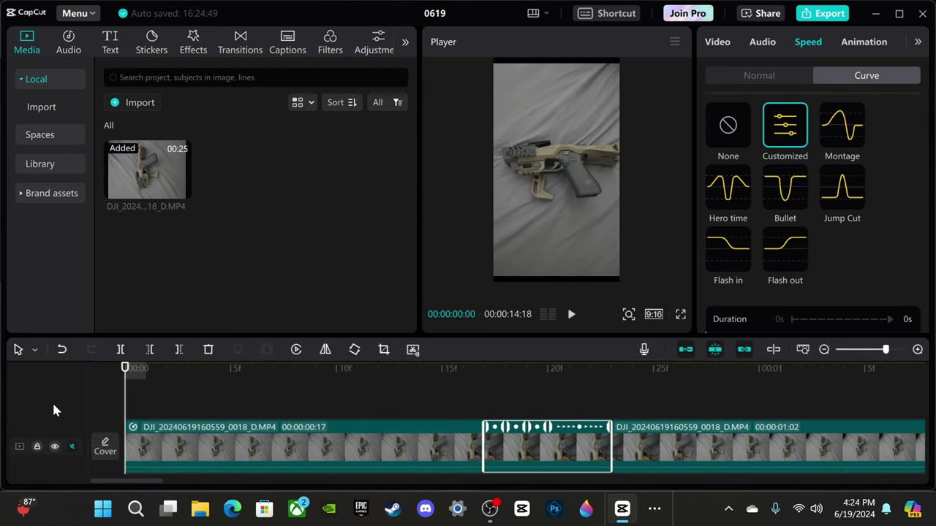
{"action": "left_click", "coordinate": [572, 319]}
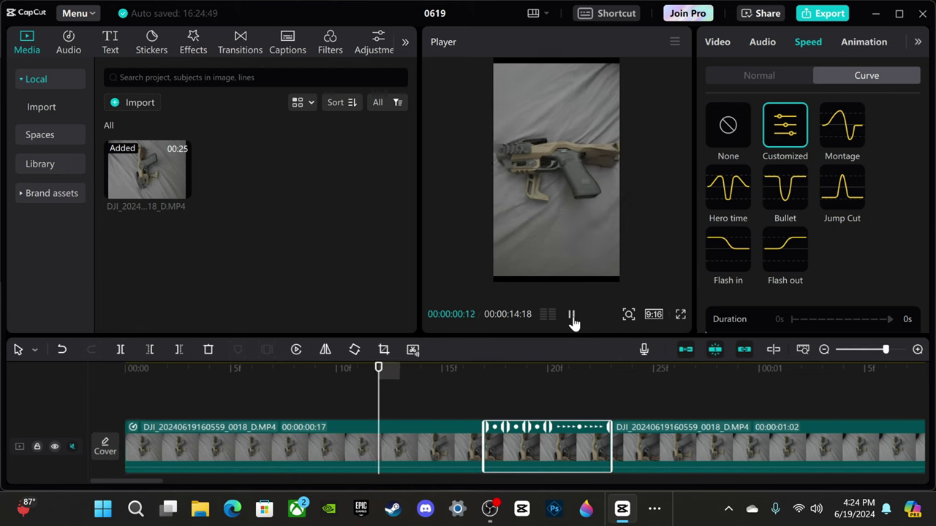
{"action": "left_click", "coordinate": [573, 320]}
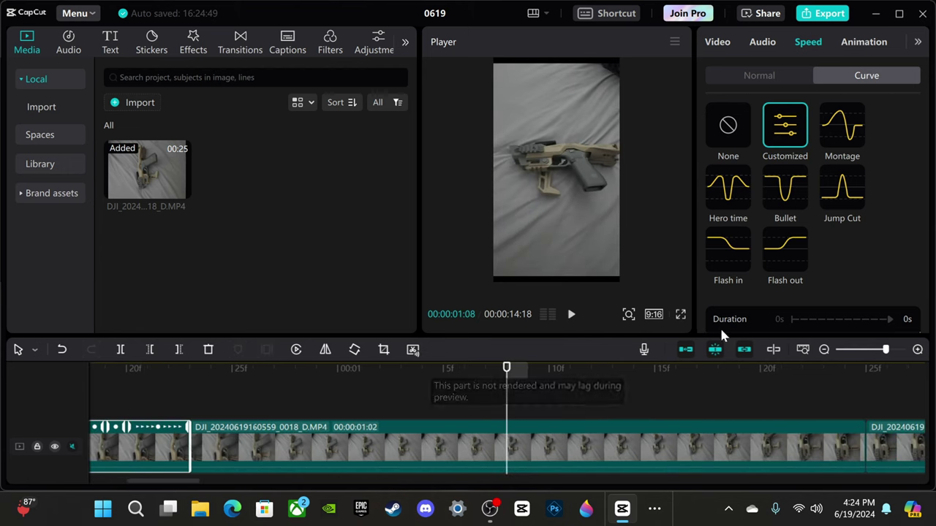
Step: Replay the short second segment from the end of the first segment to 00:00:01:01
{"action": "left_click", "coordinate": [824, 350]}
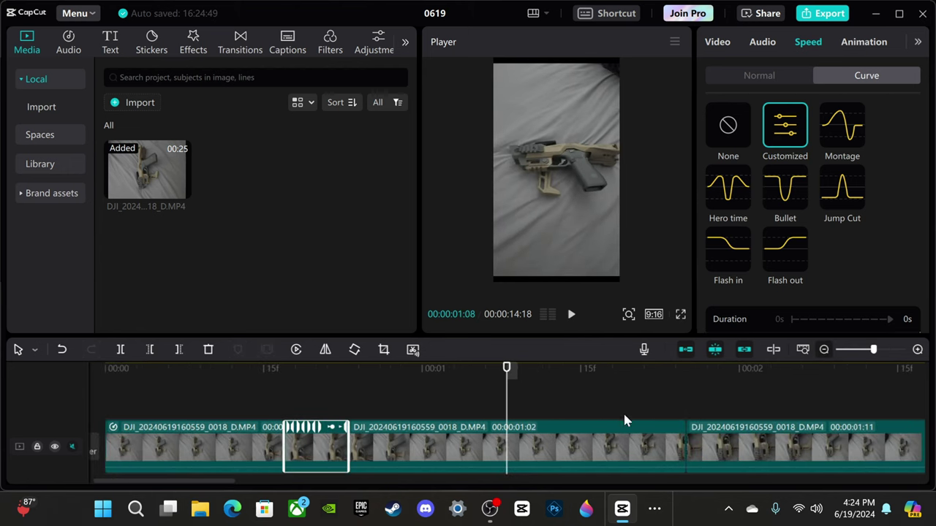
{"action": "left_click", "coordinate": [291, 402]}
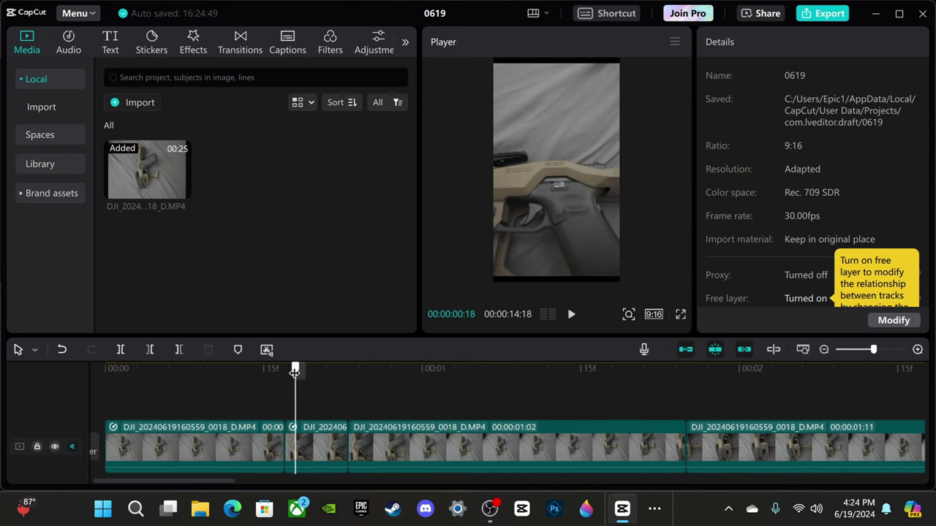
{"action": "left_click_drag", "start_coordinate": [295, 372], "coordinate": [285, 371]}
{"action": "left_click", "coordinate": [572, 316]}
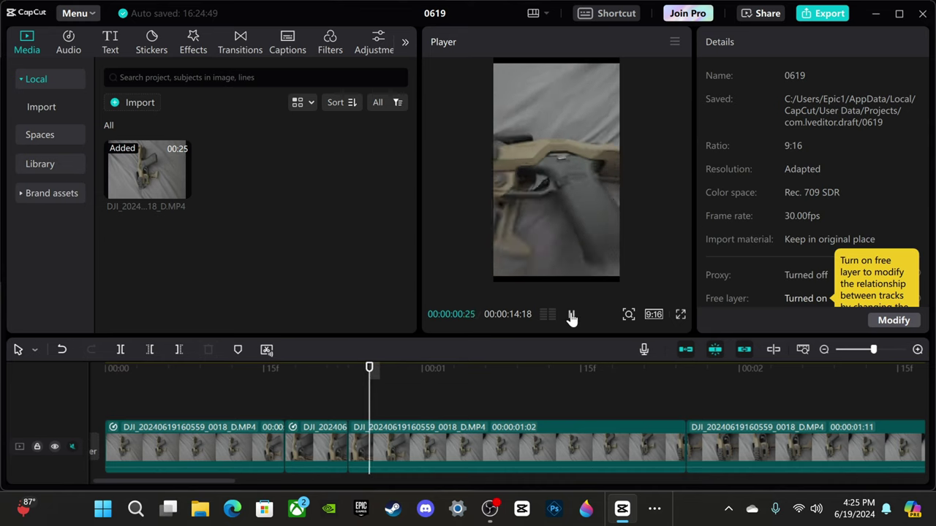
{"action": "left_click", "coordinate": [570, 315]}
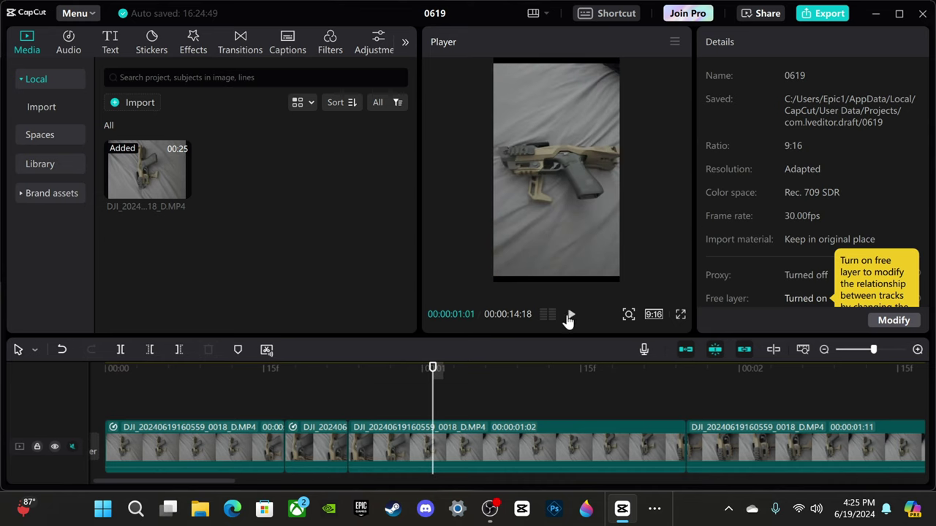
Step: Select the first segment and place the playhead near its end at 00:00:00:15
{"action": "left_click", "coordinate": [259, 447]}
{"action": "left_click", "coordinate": [242, 403]}
{"action": "left_click_drag", "start_coordinate": [242, 376], "coordinate": [282, 379]}
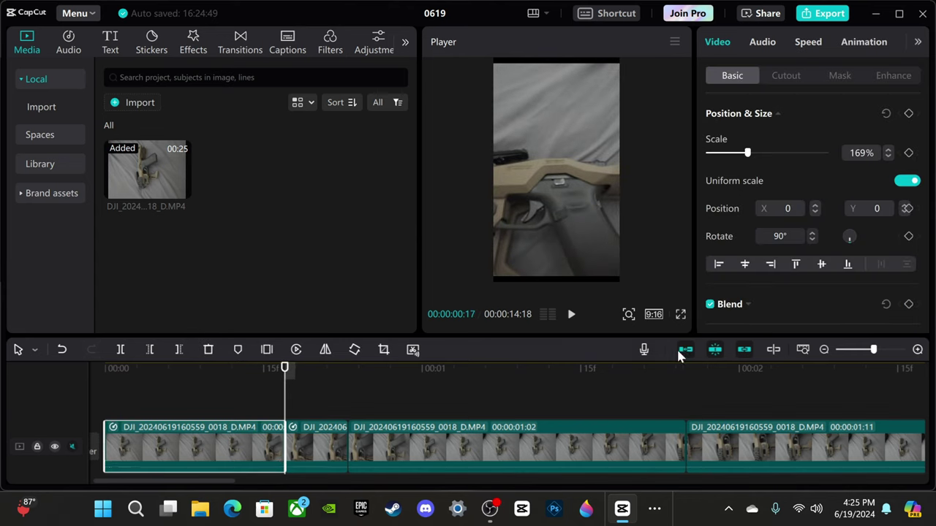
{"action": "left_click", "coordinate": [826, 349]}
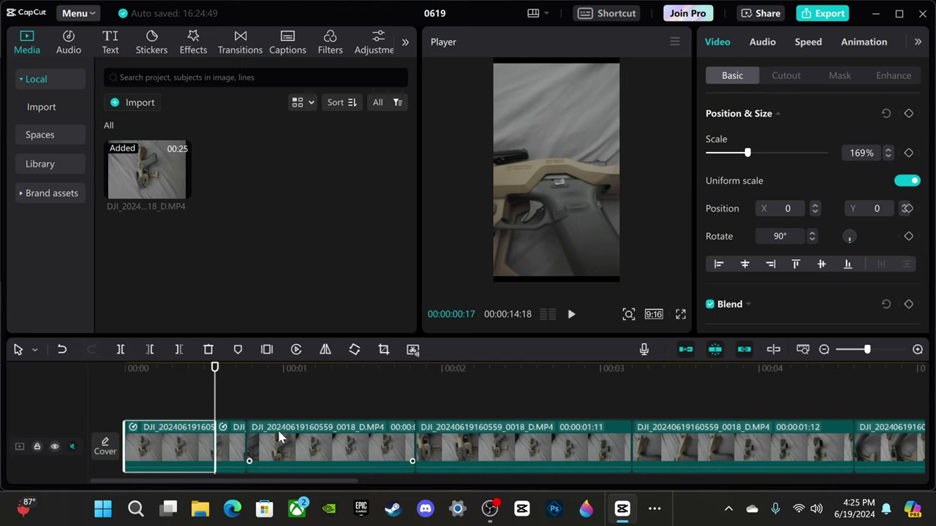
{"action": "left_click", "coordinate": [231, 452]}
{"action": "left_click", "coordinate": [200, 448]}
{"action": "left_click", "coordinate": [226, 449]}
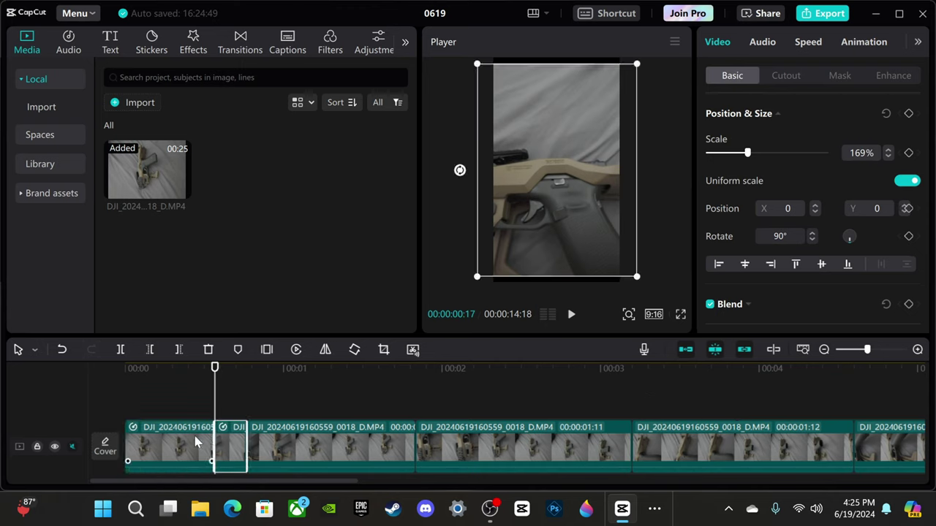
{"action": "left_click", "coordinate": [199, 449]}
{"action": "left_click_drag", "start_coordinate": [217, 375], "coordinate": [203, 393]}
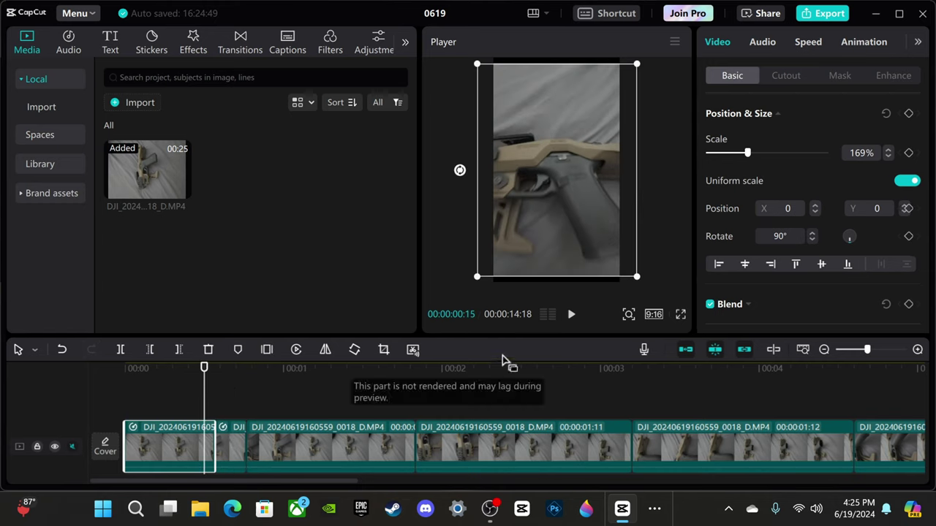
Step: Play the timeline from 00:00:00:15 through the first cuts to 00:00:01:06
{"action": "left_click", "coordinate": [571, 314]}
{"action": "left_click", "coordinate": [573, 315]}
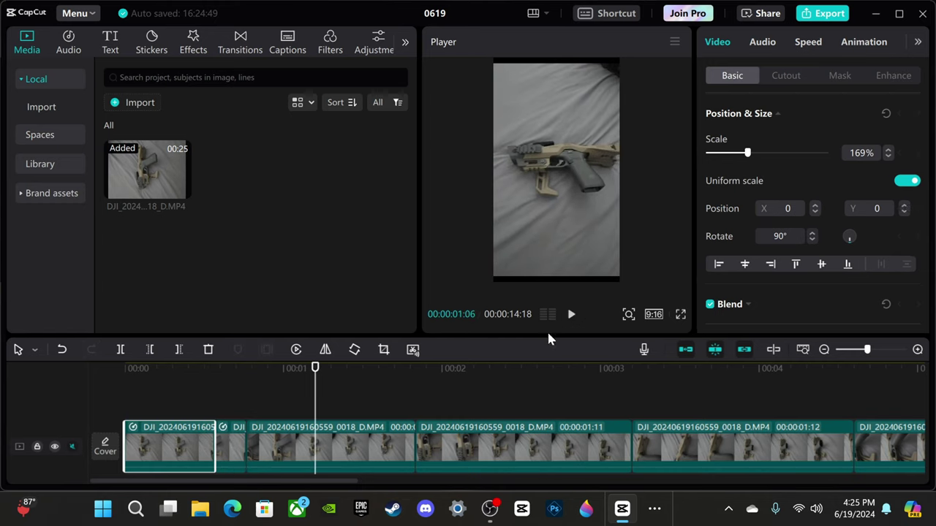
Step: Select the third segment, place the playhead at its start, and apply the Customized speed curve to it
{"action": "left_click", "coordinate": [286, 446]}
{"action": "left_click_drag", "start_coordinate": [316, 369], "coordinate": [249, 397]}
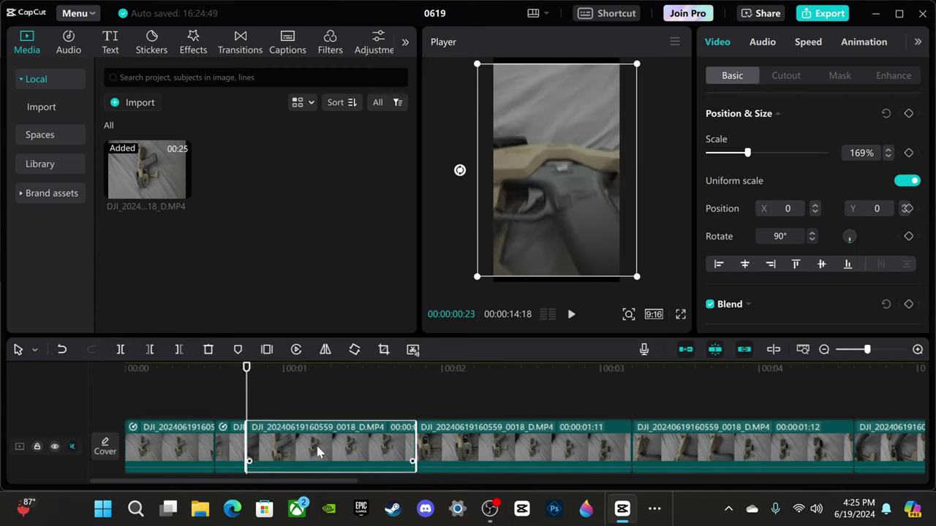
{"action": "left_click", "coordinate": [918, 350]}
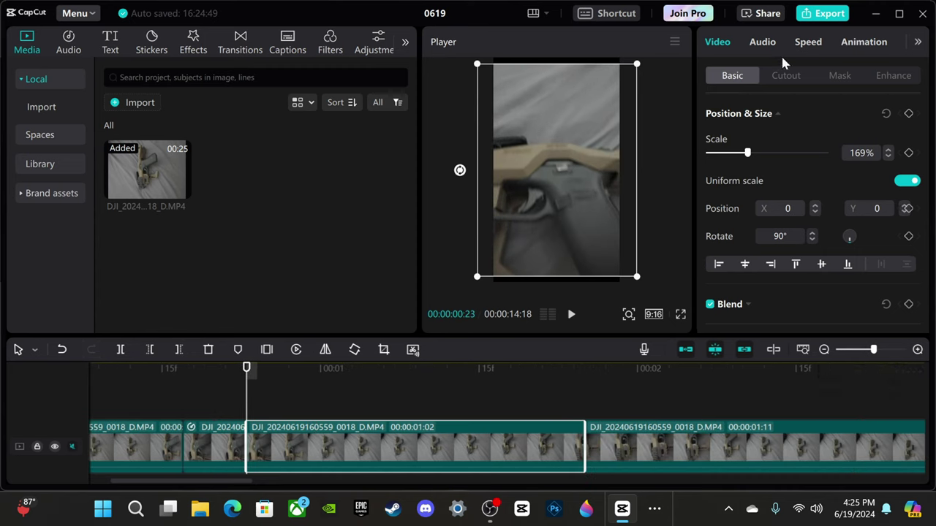
{"action": "left_click", "coordinate": [807, 42]}
{"action": "left_click", "coordinate": [790, 135]}
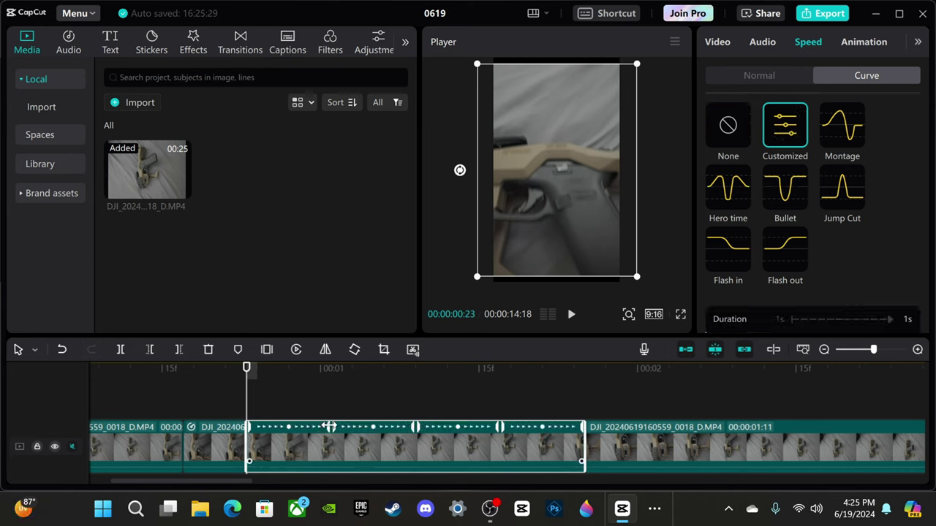
Step: Shorten the third segment's first and third curve sections to about a third, the last to about a quarter, and lengthen the second by about three quarters
{"action": "left_click_drag", "start_coordinate": [330, 427], "coordinate": [278, 429]}
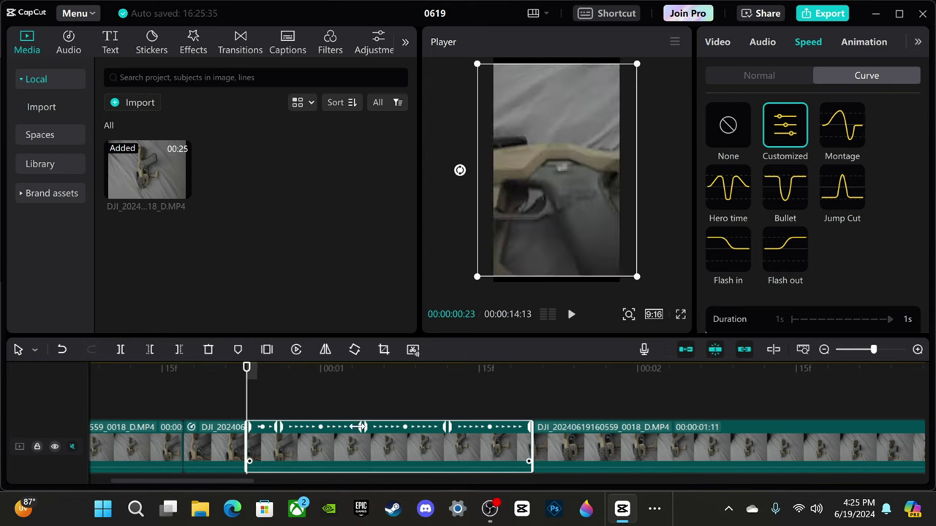
{"action": "left_click_drag", "start_coordinate": [363, 427], "coordinate": [410, 427]}
{"action": "left_click_drag", "start_coordinate": [247, 368], "coordinate": [456, 436]}
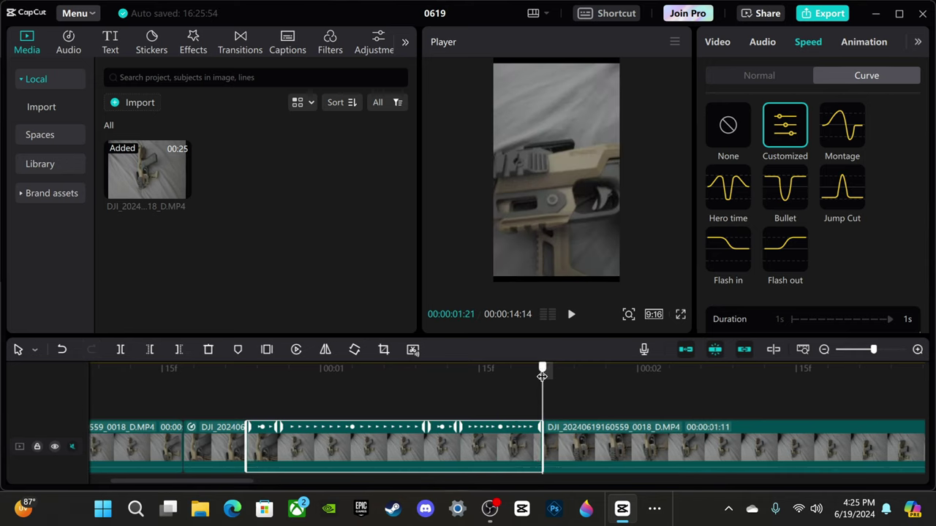
{"action": "left_click_drag", "start_coordinate": [542, 377], "coordinate": [560, 399]}
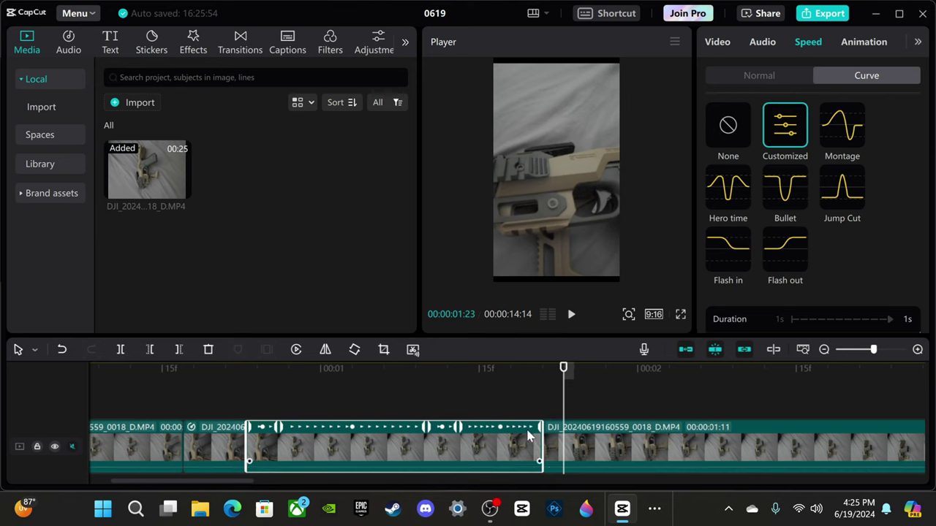
{"action": "left_click_drag", "start_coordinate": [537, 430], "coordinate": [477, 432]}
Step: Play the timeline from just before the third segment to 00:00:02:02
{"action": "left_click_drag", "start_coordinate": [563, 371], "coordinate": [235, 395]}
{"action": "left_click", "coordinate": [572, 316]}
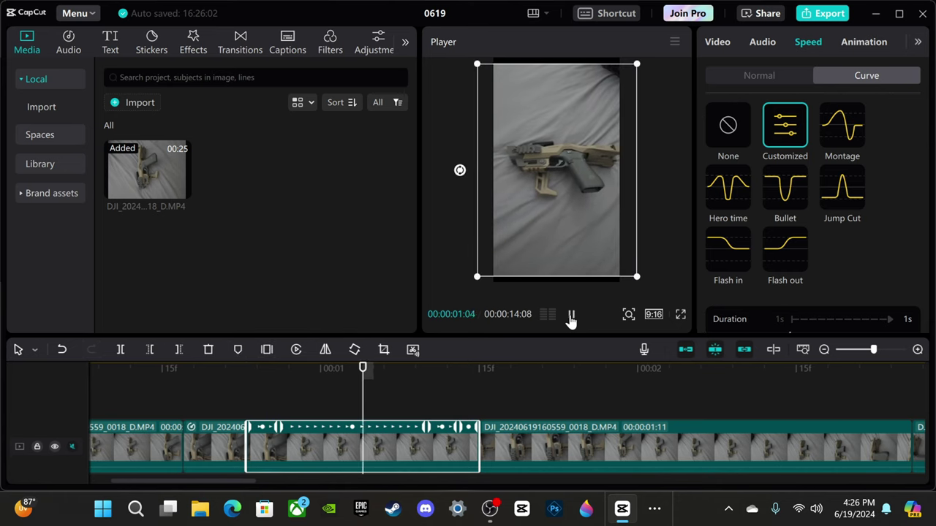
{"action": "left_click", "coordinate": [571, 316]}
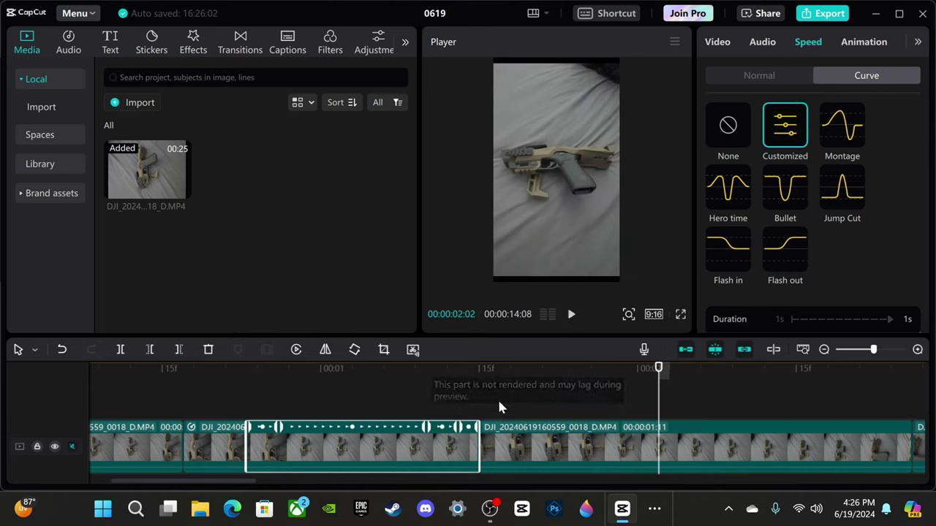
Step: Select the fourth segment and play it from its start to 00:00:02:20
{"action": "left_click", "coordinate": [532, 442]}
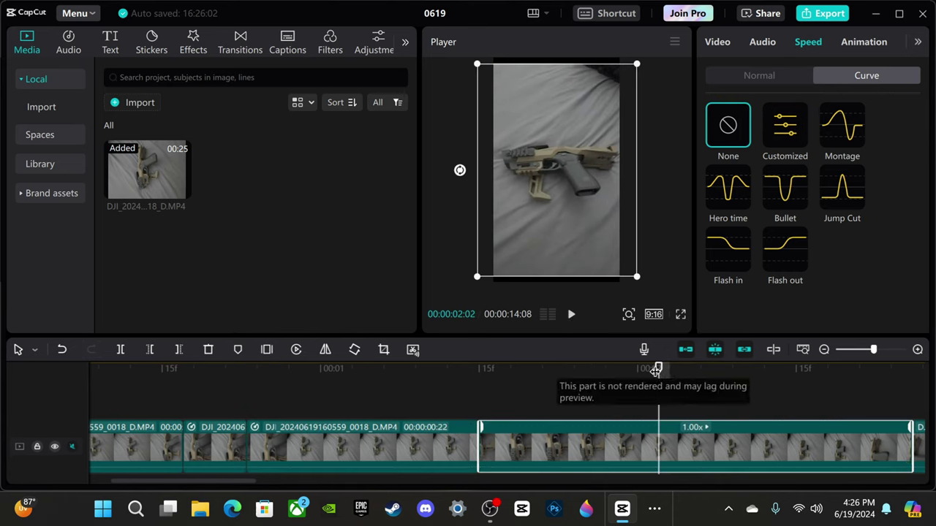
{"action": "left_click_drag", "start_coordinate": [639, 374], "coordinate": [481, 375]}
{"action": "left_click", "coordinate": [571, 315]}
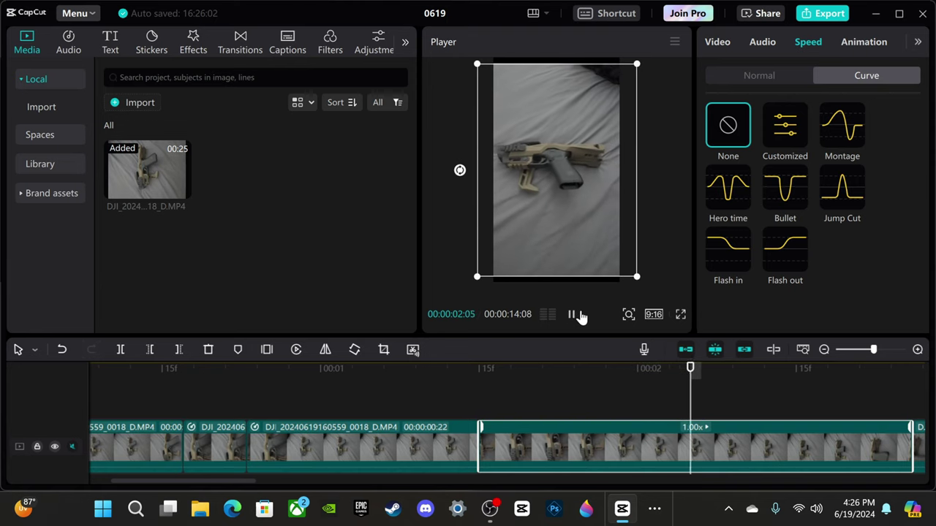
{"action": "left_click", "coordinate": [581, 315]}
{"action": "left_click", "coordinate": [572, 316]}
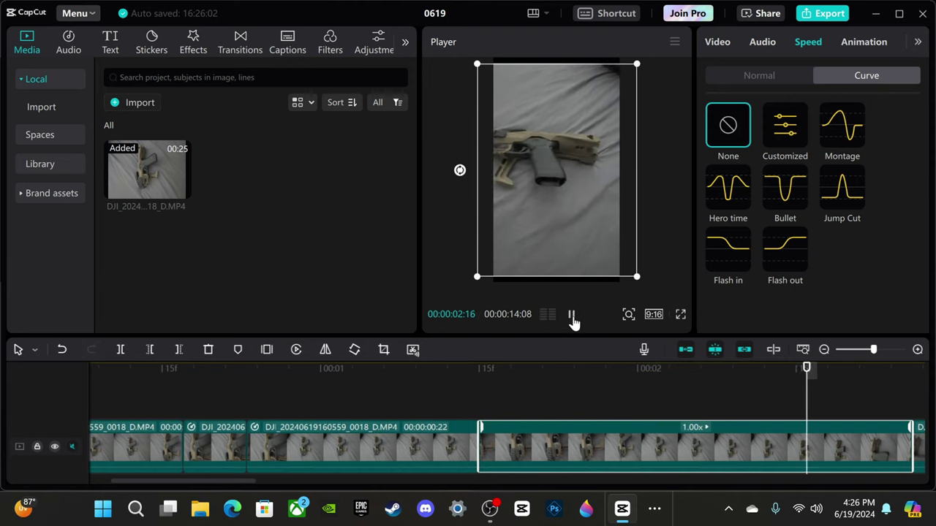
{"action": "left_click", "coordinate": [572, 316]}
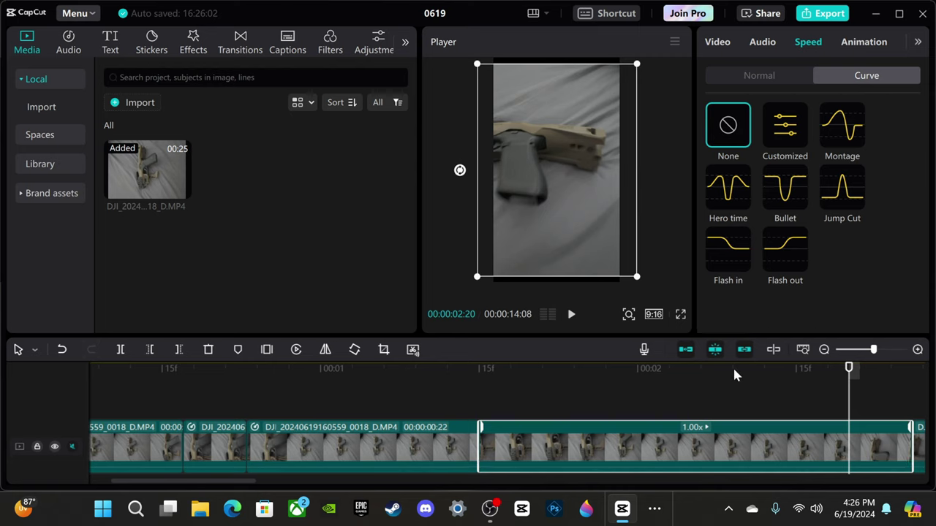
Step: Switch the fourth segment to normal speed mode and set its speed to 3.5x
{"action": "left_click", "coordinate": [786, 78]}
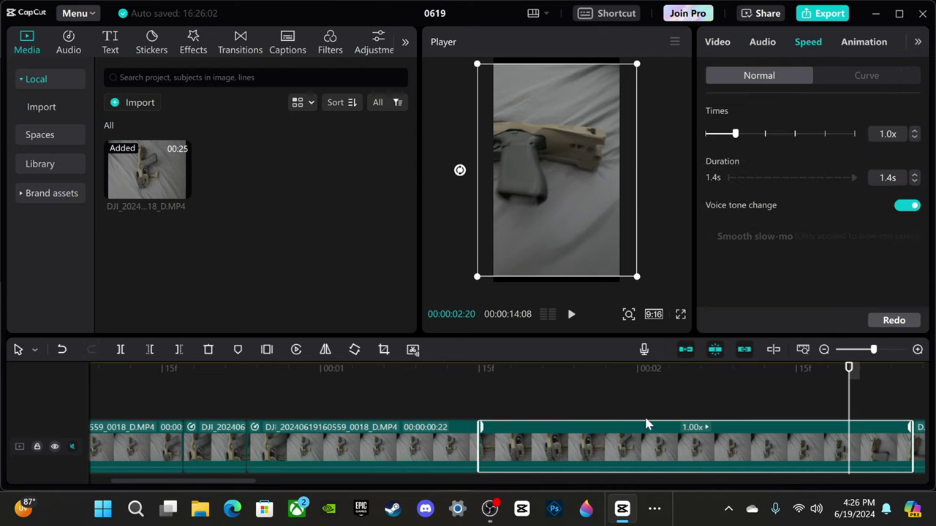
{"action": "left_click", "coordinate": [915, 134]}
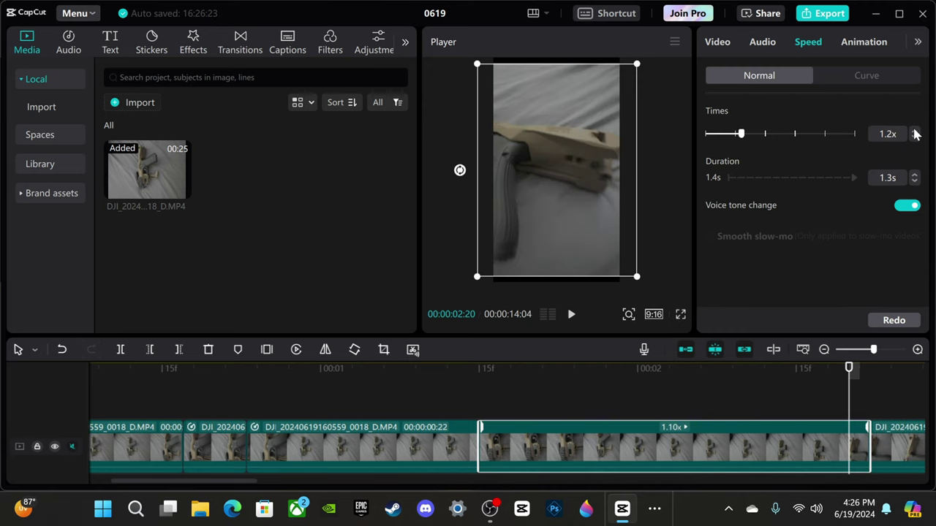
{"action": "left_click", "coordinate": [915, 134]}
{"action": "left_click", "coordinate": [916, 133]}
{"action": "left_click", "coordinate": [915, 134]}
{"action": "left_click", "coordinate": [916, 134]}
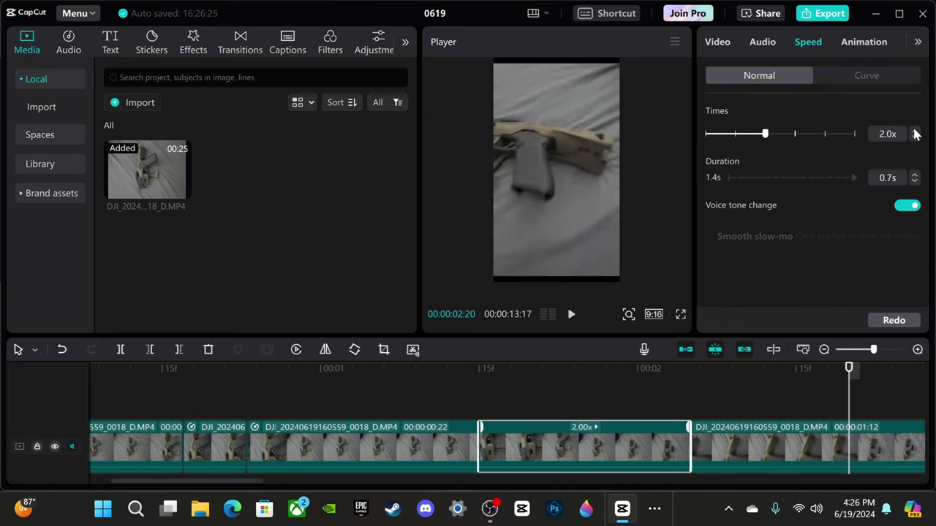
{"action": "left_click", "coordinate": [915, 134]}
{"action": "left_click", "coordinate": [916, 134]}
{"action": "left_click", "coordinate": [916, 134]}
{"action": "left_click", "coordinate": [916, 134]}
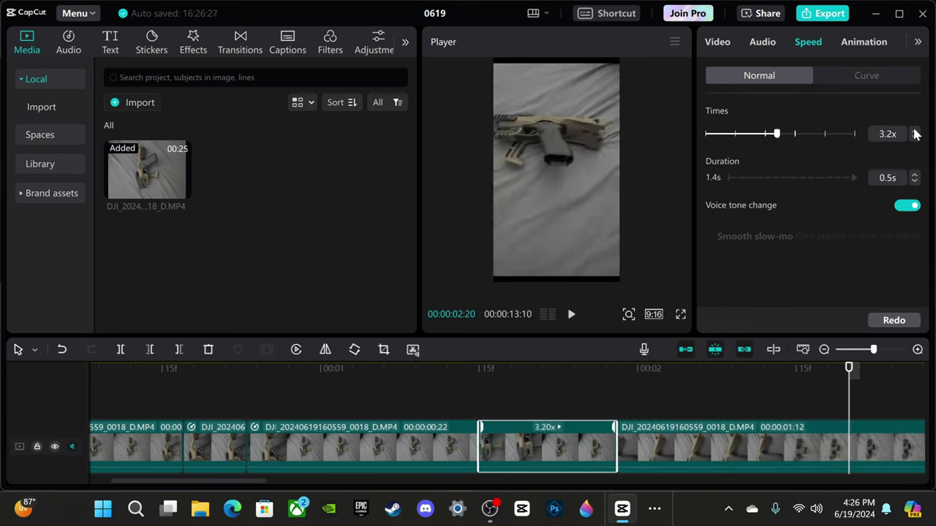
{"action": "left_click", "coordinate": [916, 134]}
{"action": "left_click", "coordinate": [916, 134]}
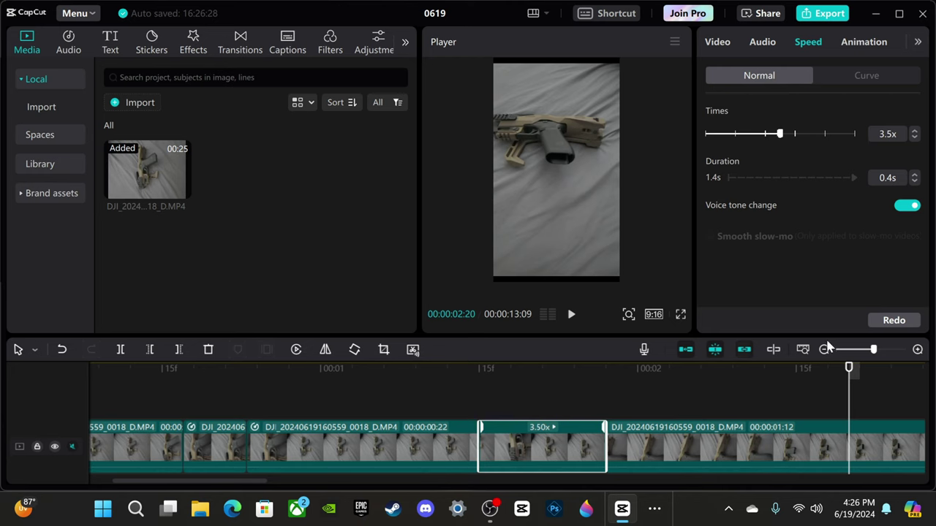
Step: Play the edit from 00:00:00:25 to 00:00:01:24 and replay it from the beginning to 00:00:01:28
{"action": "left_click_drag", "start_coordinate": [846, 372], "coordinate": [268, 370]}
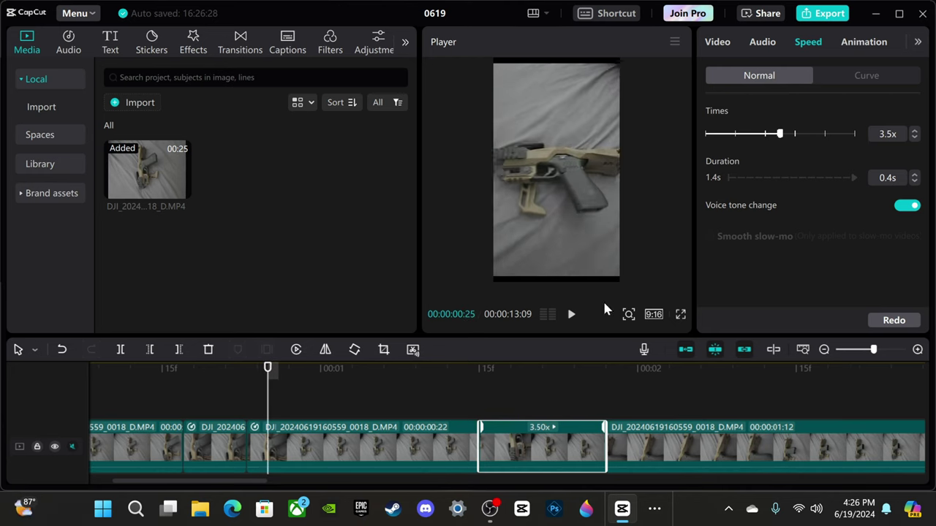
{"action": "left_click", "coordinate": [573, 316]}
{"action": "left_click", "coordinate": [572, 316]}
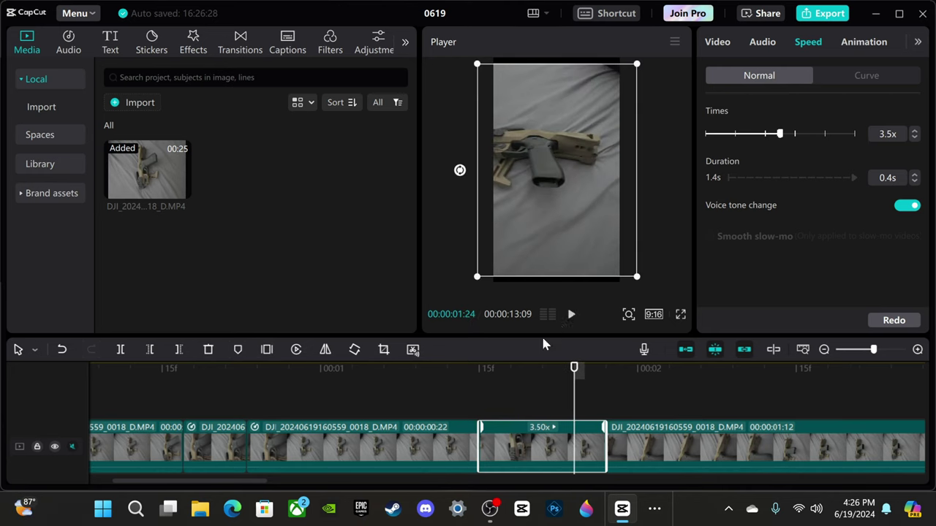
{"action": "left_click_drag", "start_coordinate": [575, 370], "coordinate": [37, 460]}
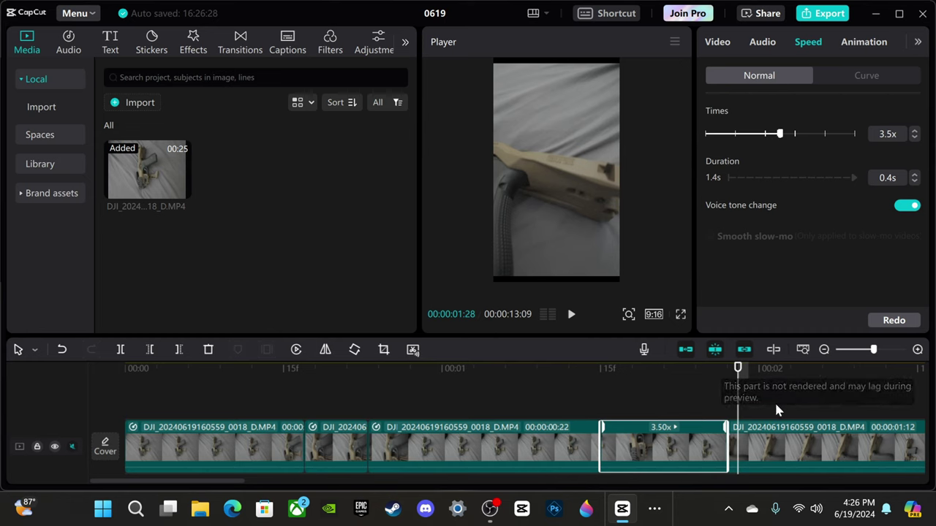
Step: Select the fifth segment and play it twice from near its start to find the place for a cut
{"action": "left_click", "coordinate": [825, 349]}
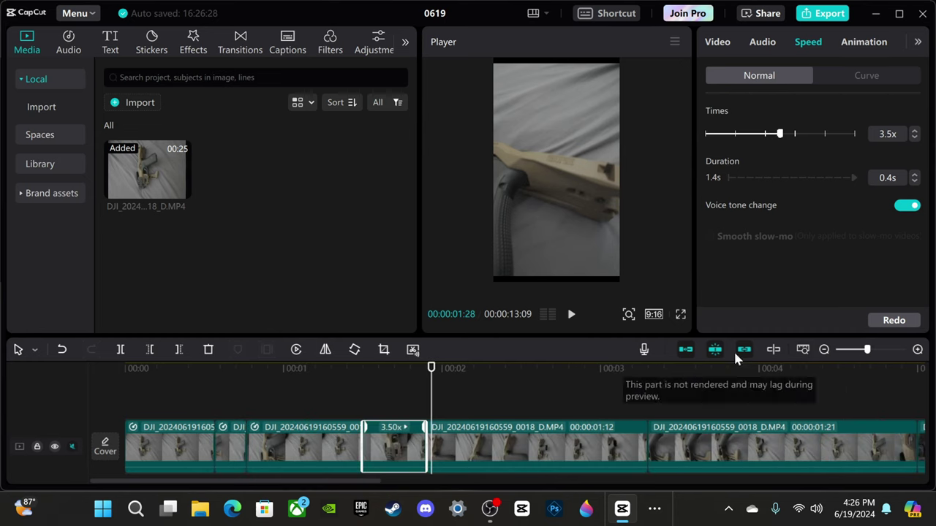
{"action": "left_click", "coordinate": [915, 351]}
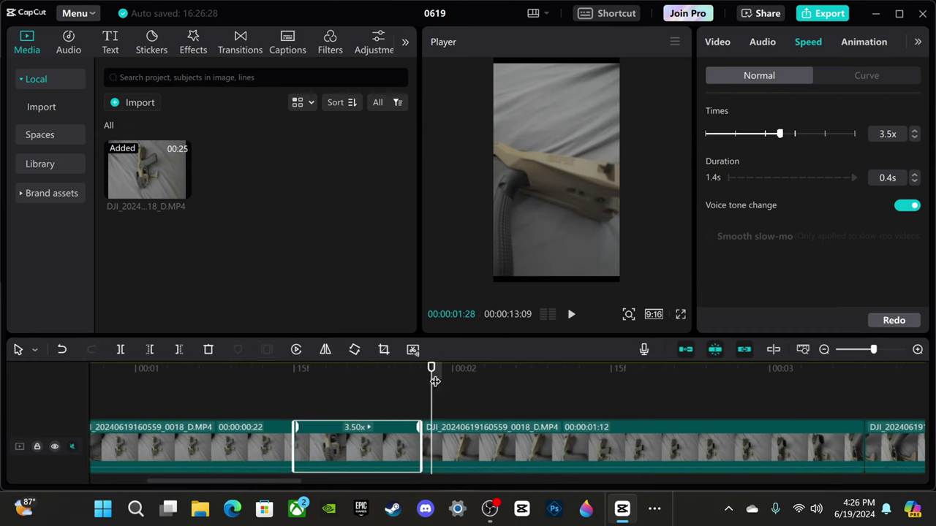
{"action": "left_click", "coordinate": [450, 437]}
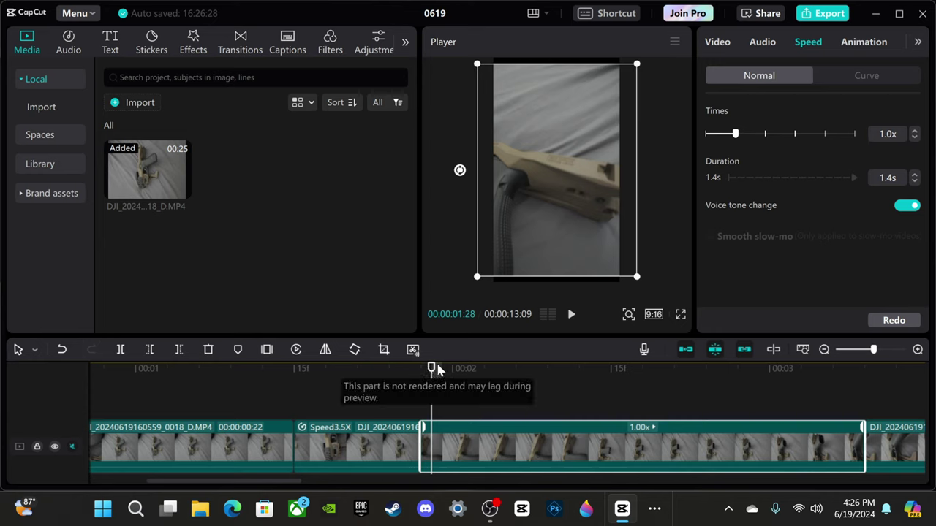
{"action": "left_click", "coordinate": [572, 315]}
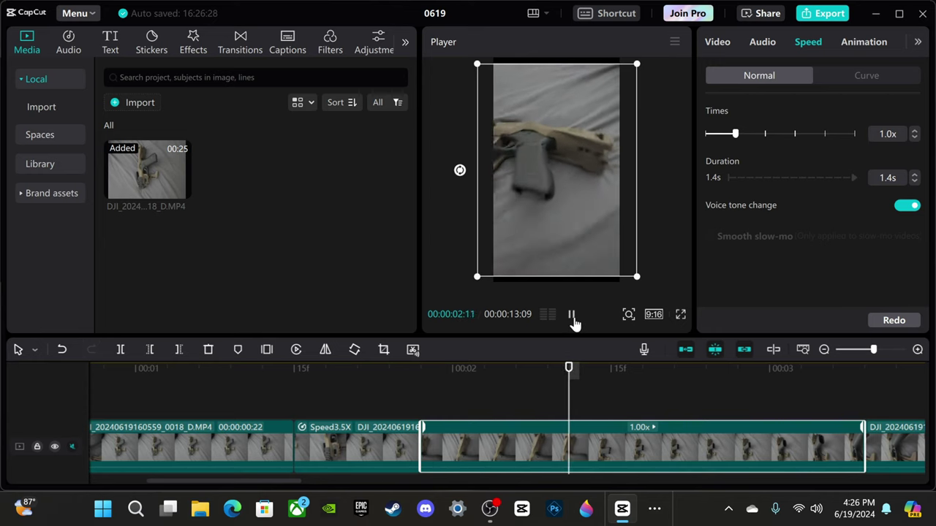
{"action": "left_click", "coordinate": [572, 316]}
{"action": "left_click_drag", "start_coordinate": [650, 369], "coordinate": [411, 426]}
{"action": "left_click", "coordinate": [571, 315]}
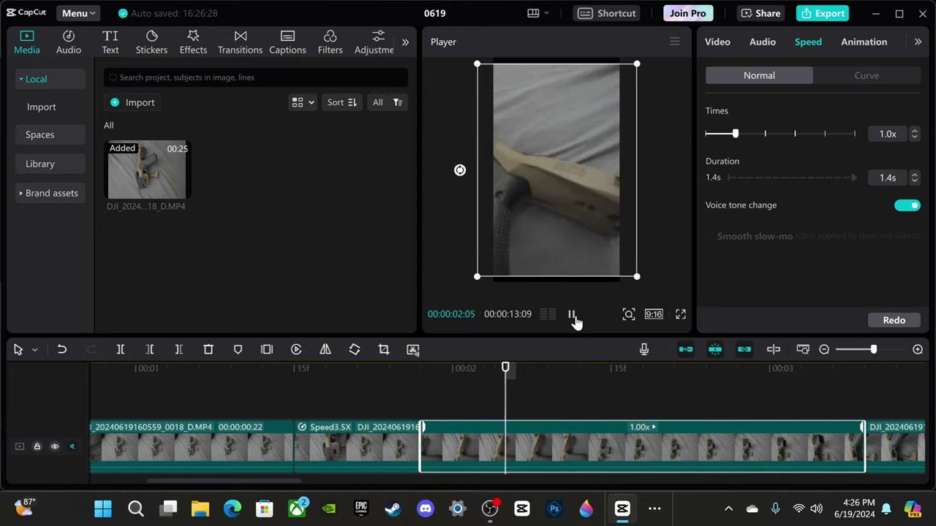
{"action": "left_click", "coordinate": [572, 316]}
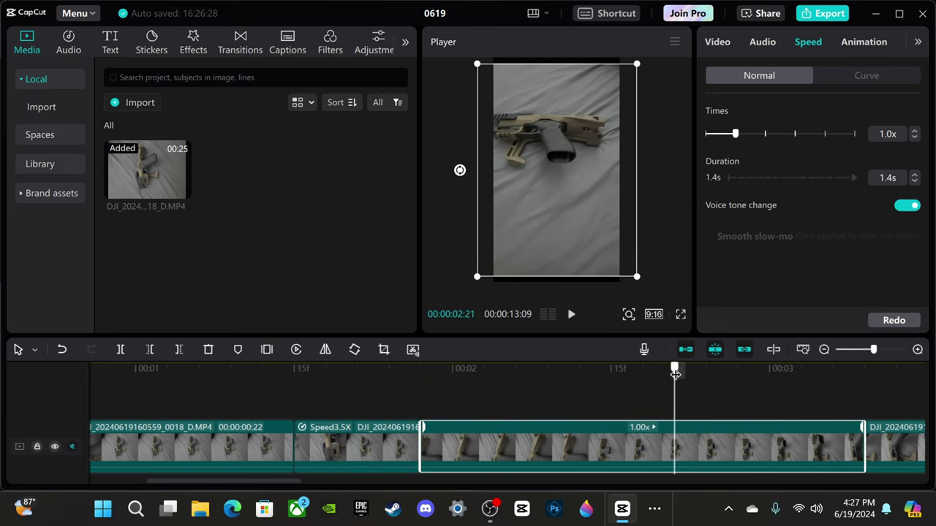
Step: Split the fifth segment at 00:00:02:05 and set the piece after the cut to 2.0x speed
{"action": "left_click_drag", "start_coordinate": [674, 373], "coordinate": [508, 415]}
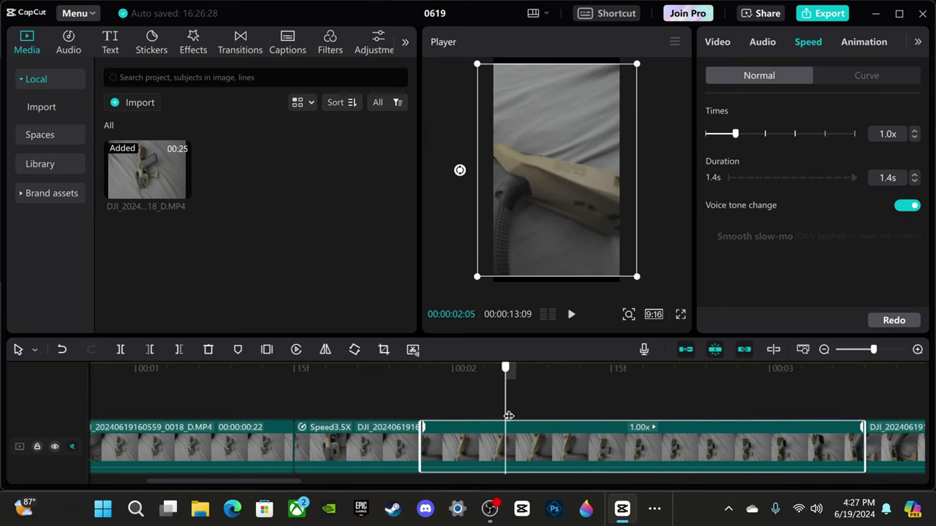
{"action": "left_click", "coordinate": [121, 350]}
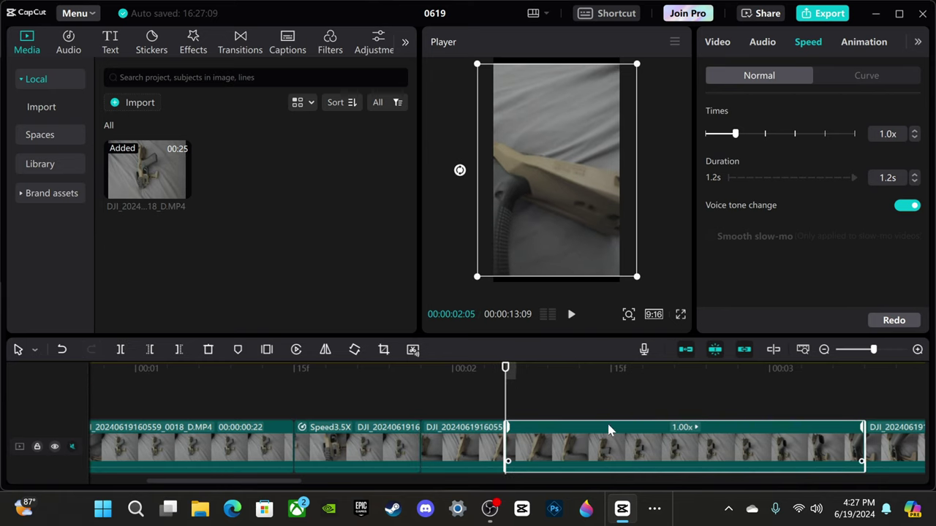
{"action": "left_click", "coordinate": [914, 134]}
{"action": "left_click", "coordinate": [914, 134]}
{"action": "left_click", "coordinate": [914, 133]}
{"action": "left_click", "coordinate": [914, 133]}
{"action": "left_click", "coordinate": [914, 134]}
{"action": "left_click", "coordinate": [914, 133]}
{"action": "left_click", "coordinate": [915, 134]}
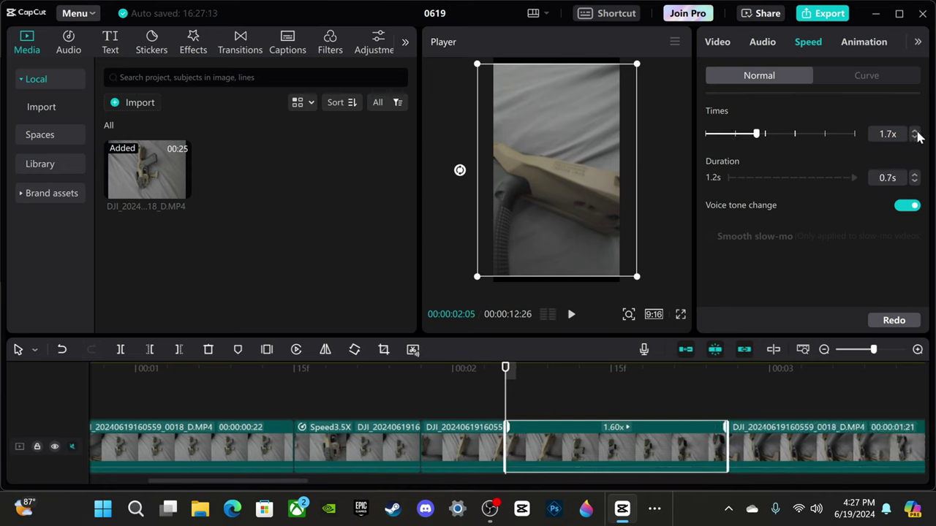
{"action": "left_click", "coordinate": [915, 134]}
{"action": "left_click", "coordinate": [915, 134]}
{"action": "left_click", "coordinate": [915, 134]}
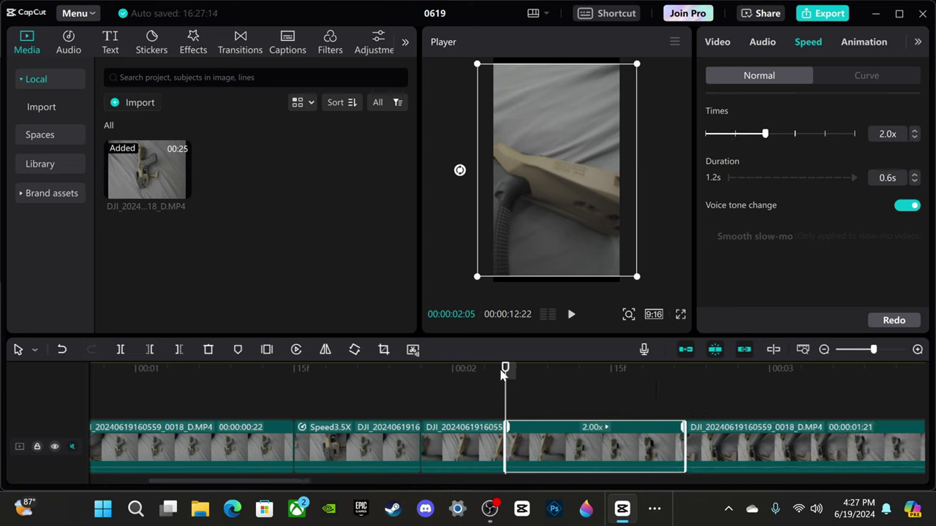
Step: Play from 00:00:01:26 through the 2.0x piece to 00:00:02:27 and select the segment that follows it
{"action": "left_click_drag", "start_coordinate": [504, 369], "coordinate": [410, 369]}
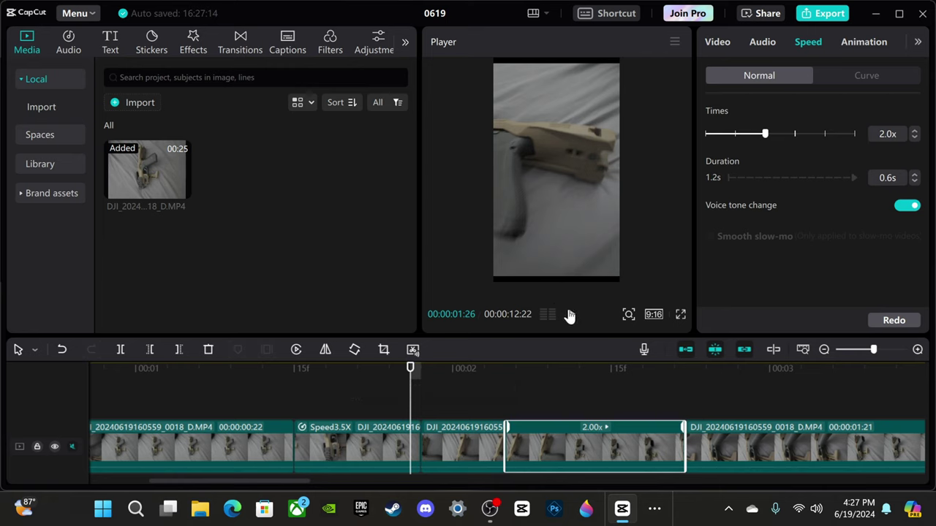
{"action": "left_click", "coordinate": [570, 316]}
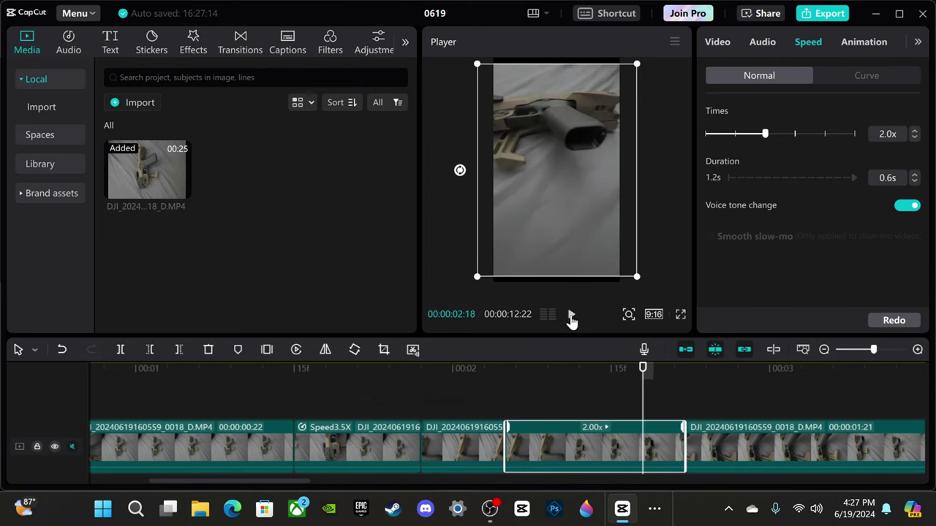
{"action": "left_click", "coordinate": [571, 319]}
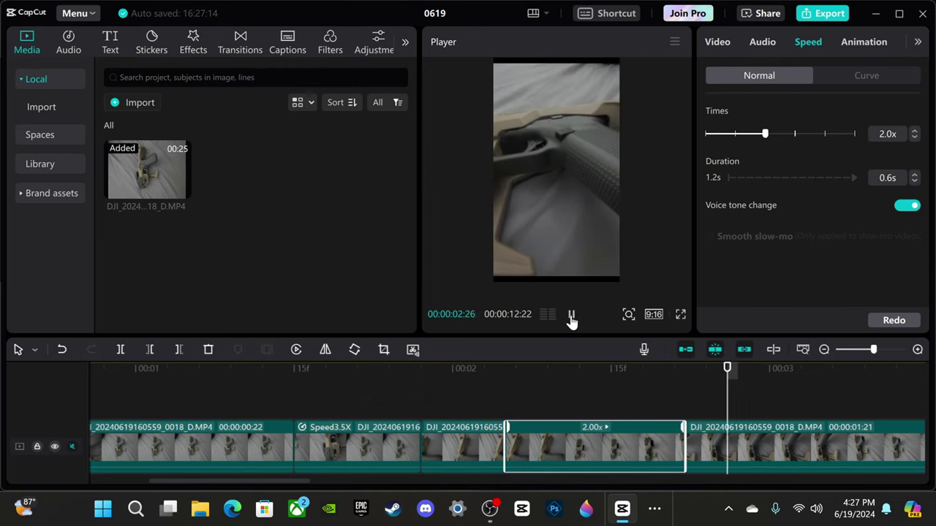
{"action": "left_click", "coordinate": [708, 449]}
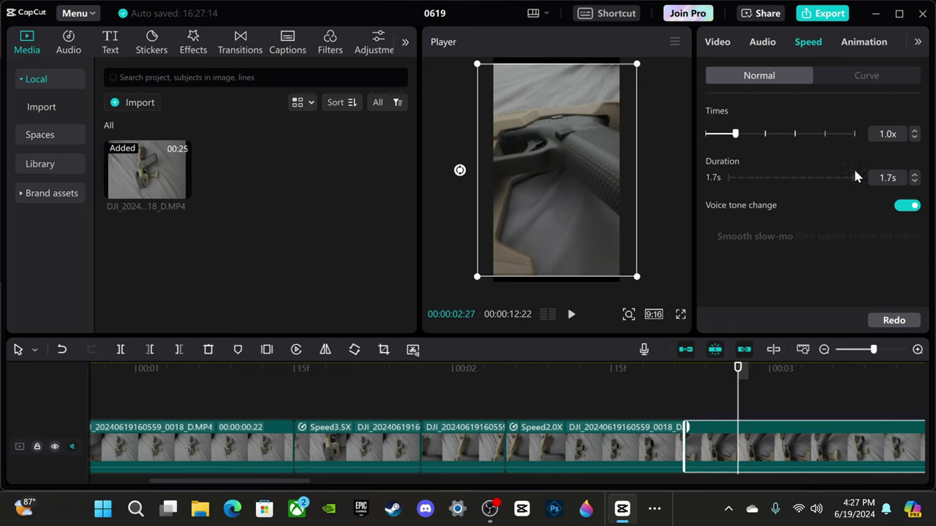
Step: Set the speed of the selected segment after the 2.0x piece to 0.5x
{"action": "left_click", "coordinate": [914, 138]}
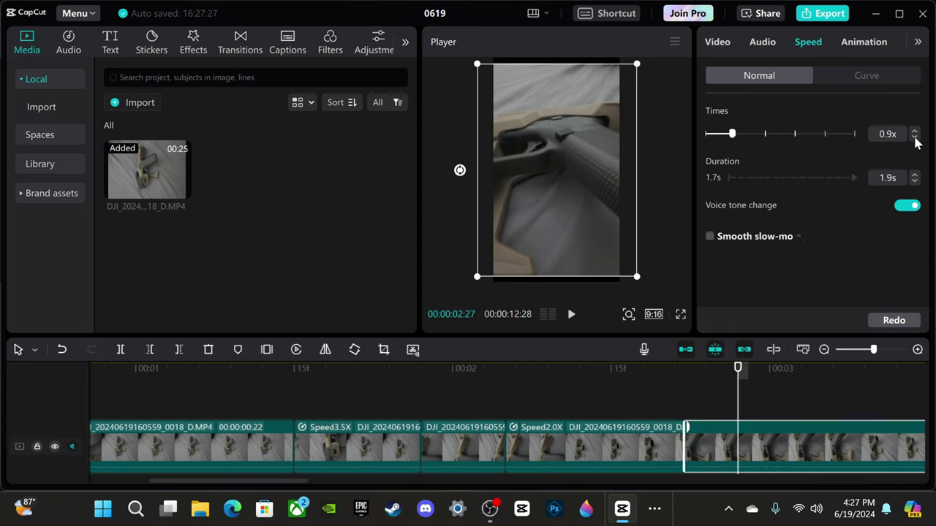
{"action": "left_click", "coordinate": [914, 138]}
{"action": "left_click", "coordinate": [915, 138]}
{"action": "left_click", "coordinate": [915, 139]}
{"action": "left_click", "coordinate": [915, 138]}
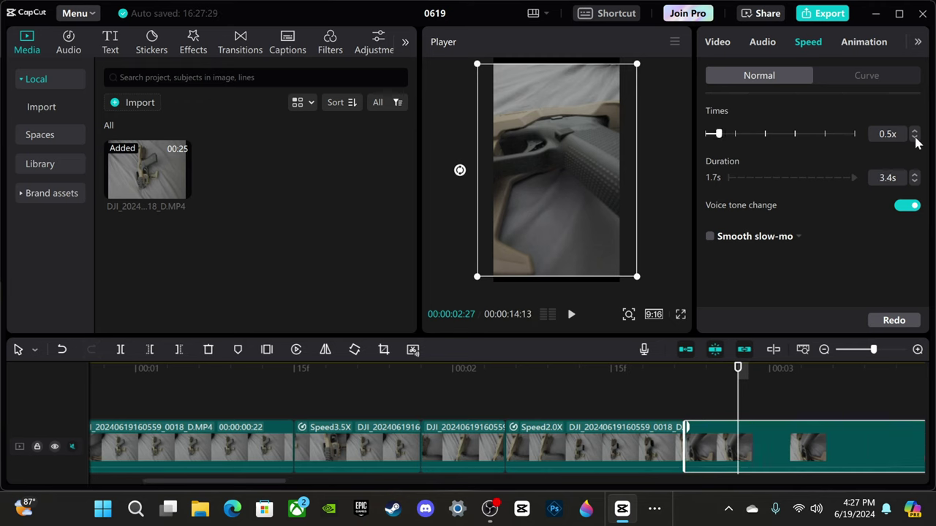
Step: Play the edit from 00:00:01:27 into the 0.5x segment, stopping at 00:00:03:28
{"action": "left_click", "coordinate": [822, 354]}
{"action": "left_click", "coordinate": [821, 357]}
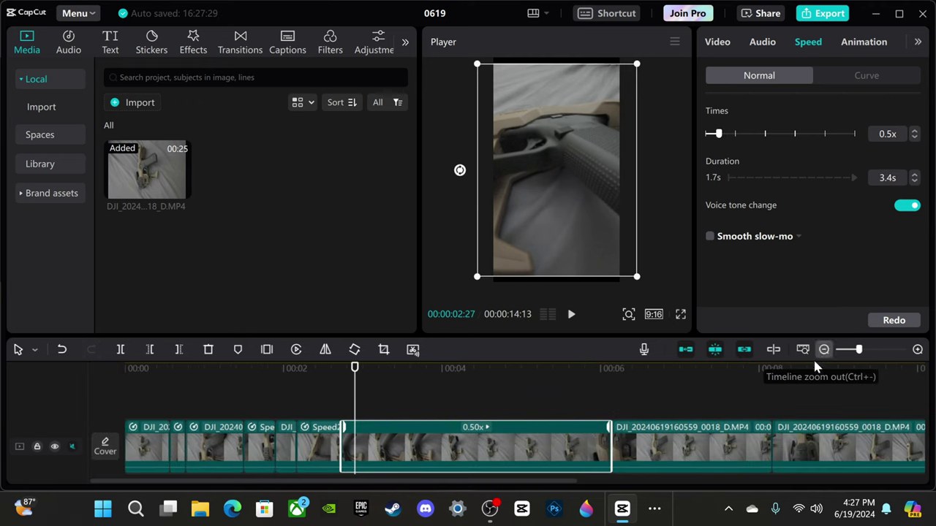
{"action": "left_click_drag", "start_coordinate": [355, 376], "coordinate": [274, 374]}
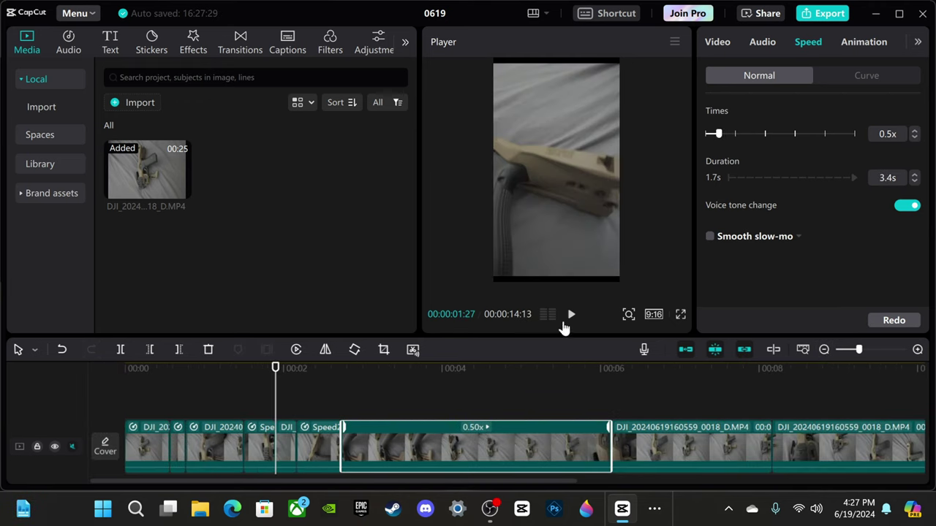
{"action": "left_click", "coordinate": [571, 316]}
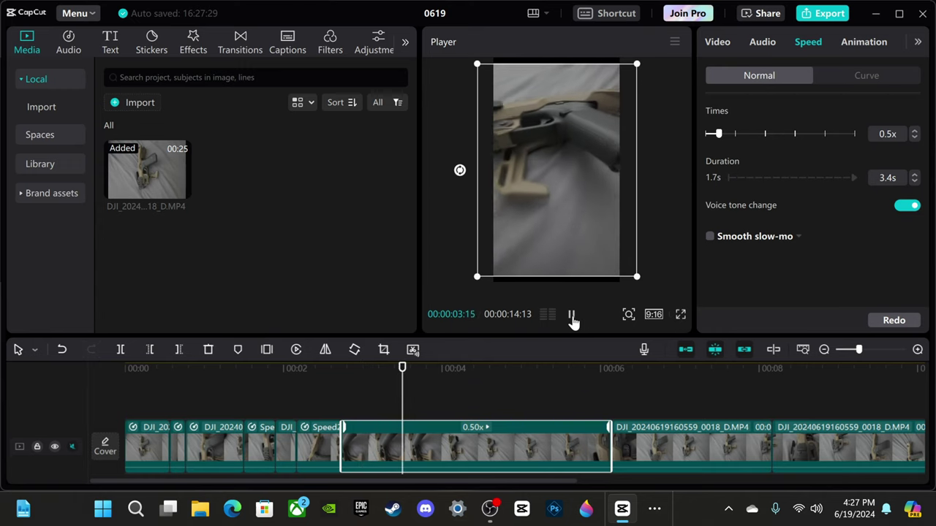
{"action": "left_click", "coordinate": [571, 316]}
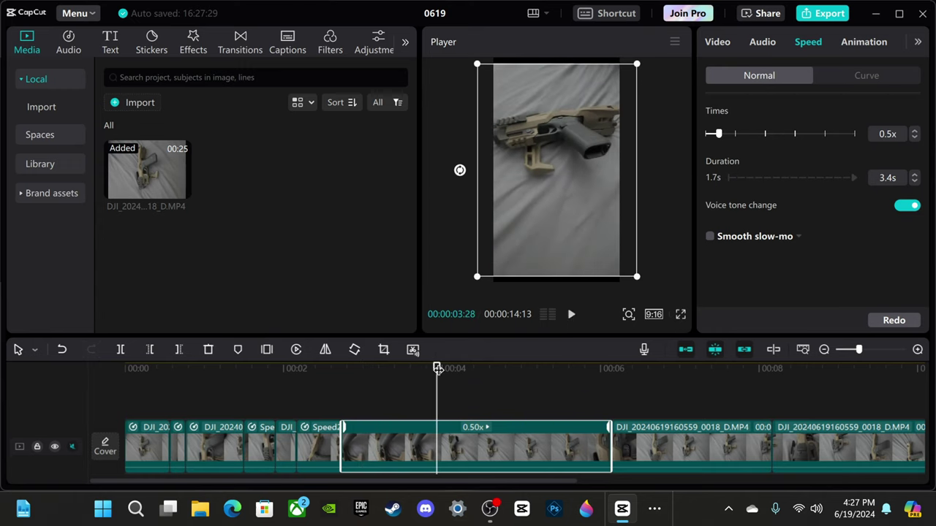
Step: Split the 0.5x segment at 00:00:03:05 and 00:00:04:05, and delete the piece after the second cut
{"action": "left_click_drag", "start_coordinate": [429, 369], "coordinate": [375, 387]}
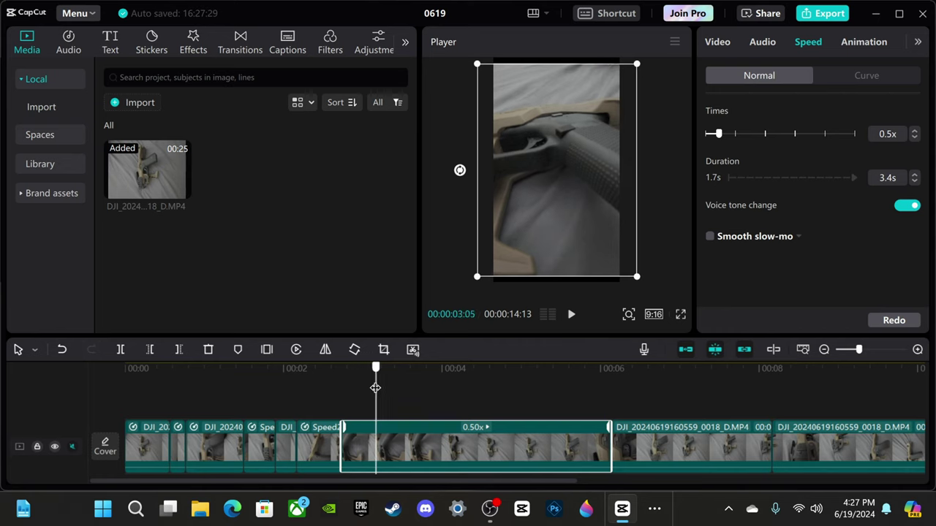
{"action": "left_click", "coordinate": [120, 350]}
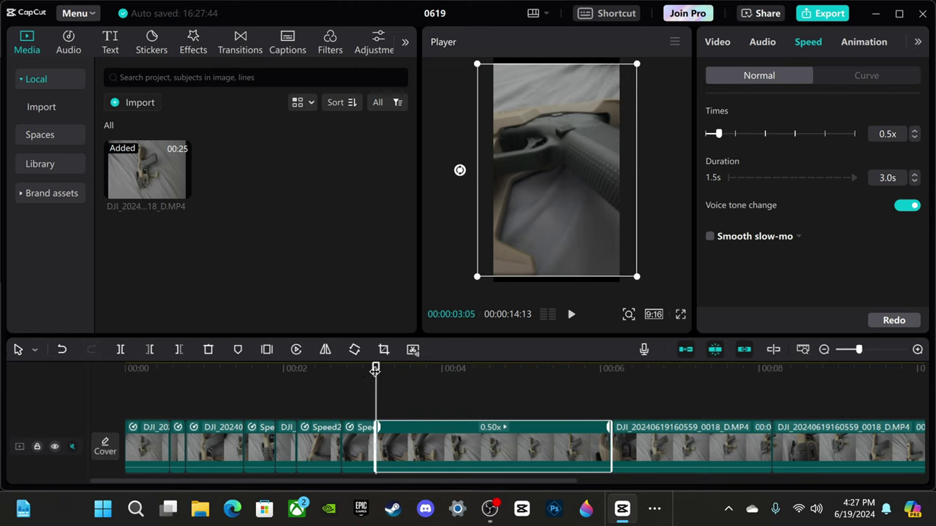
{"action": "left_click_drag", "start_coordinate": [374, 370], "coordinate": [457, 434]}
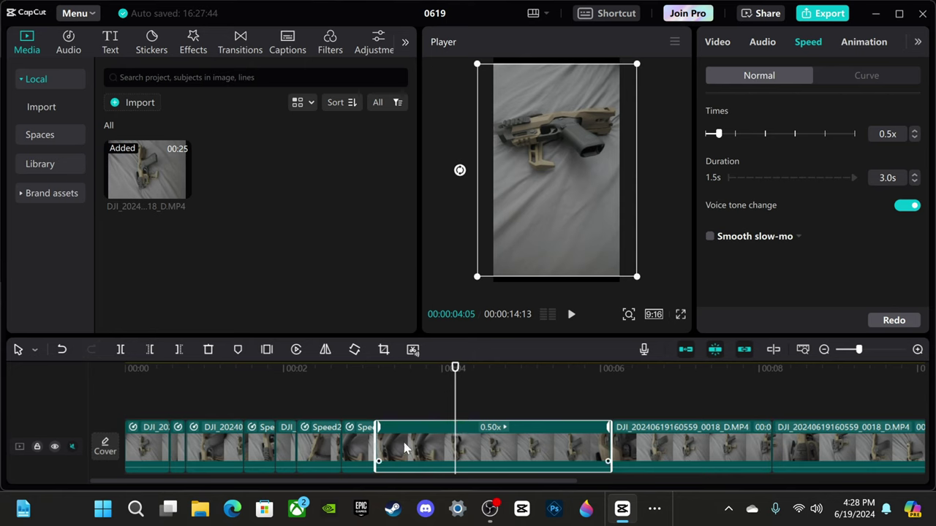
{"action": "left_click", "coordinate": [121, 349]}
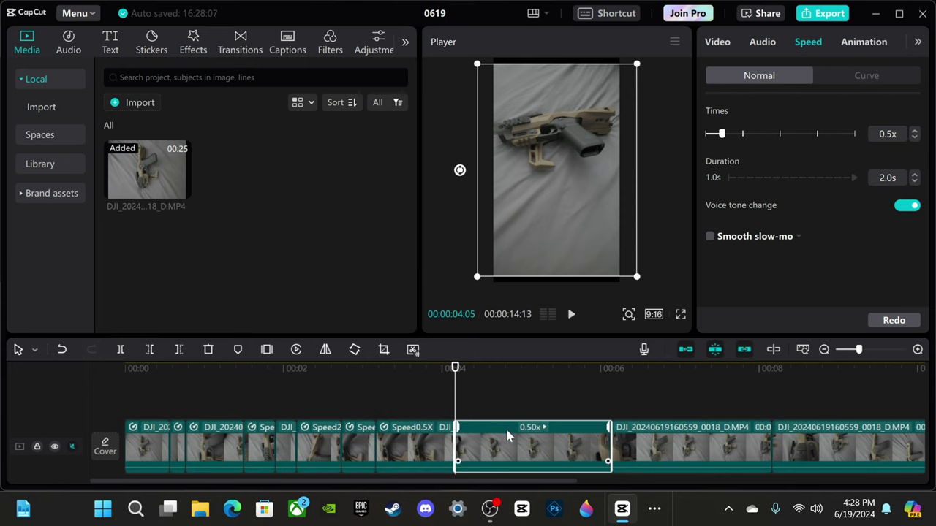
{"action": "left_click", "coordinate": [209, 350]}
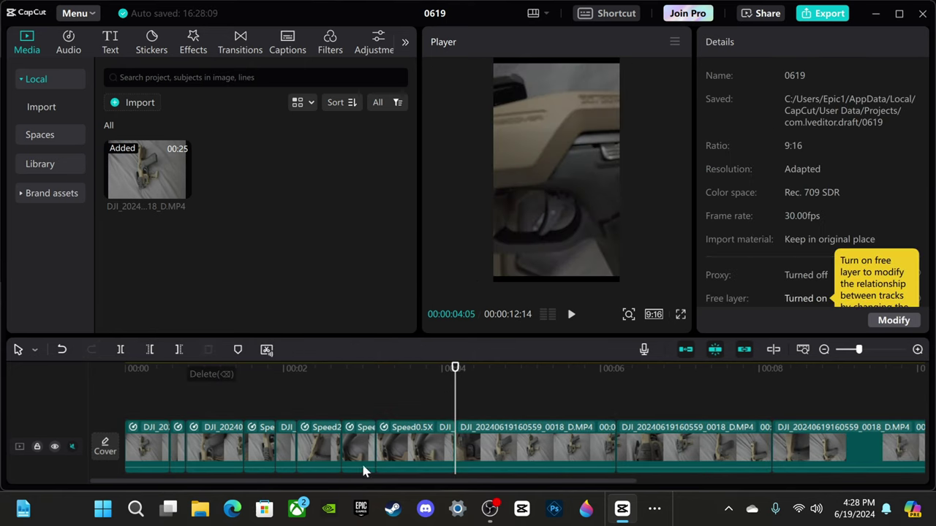
Step: Set the 0.5x piece starting at 00:00:03:05 to 1.0x speed and play through it from 00:00:02:20
{"action": "left_click", "coordinate": [418, 450]}
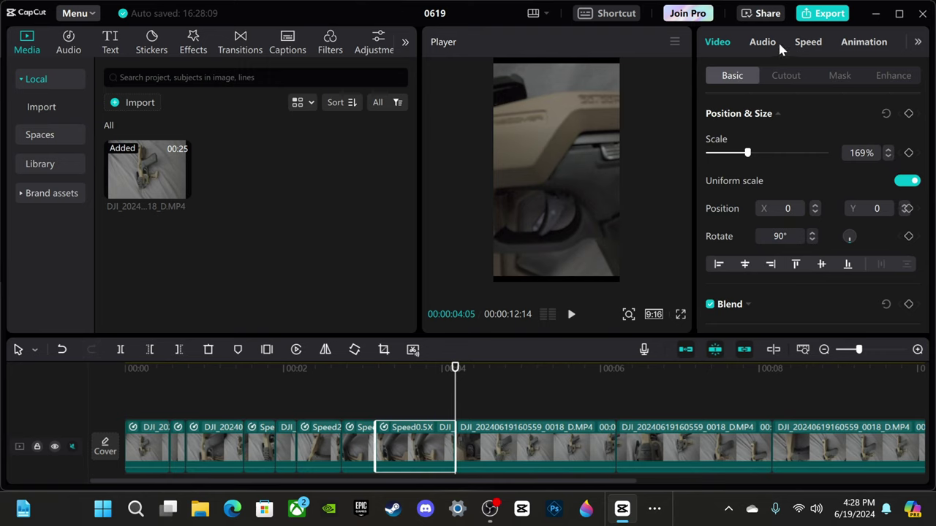
{"action": "left_click", "coordinate": [808, 44]}
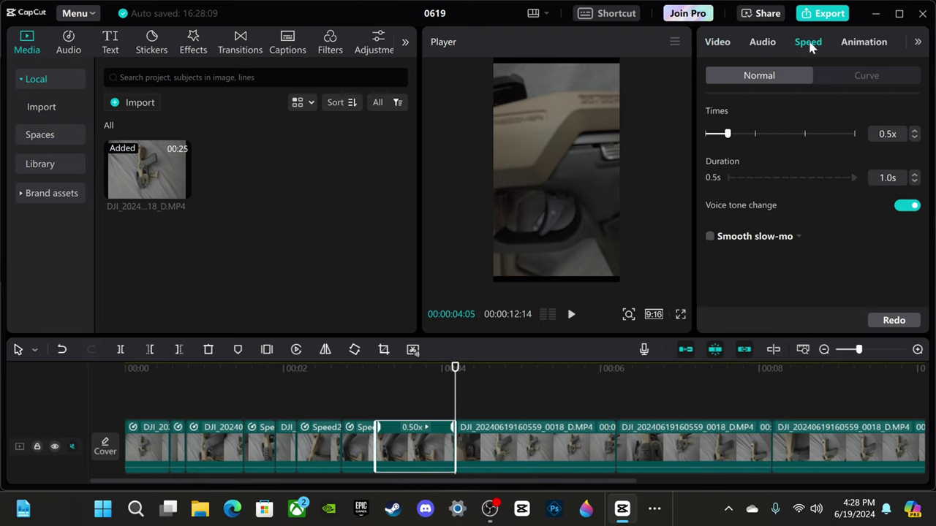
{"action": "left_click", "coordinate": [914, 132]}
{"action": "left_click", "coordinate": [914, 132]}
{"action": "left_click", "coordinate": [914, 132]}
{"action": "left_click", "coordinate": [914, 132]}
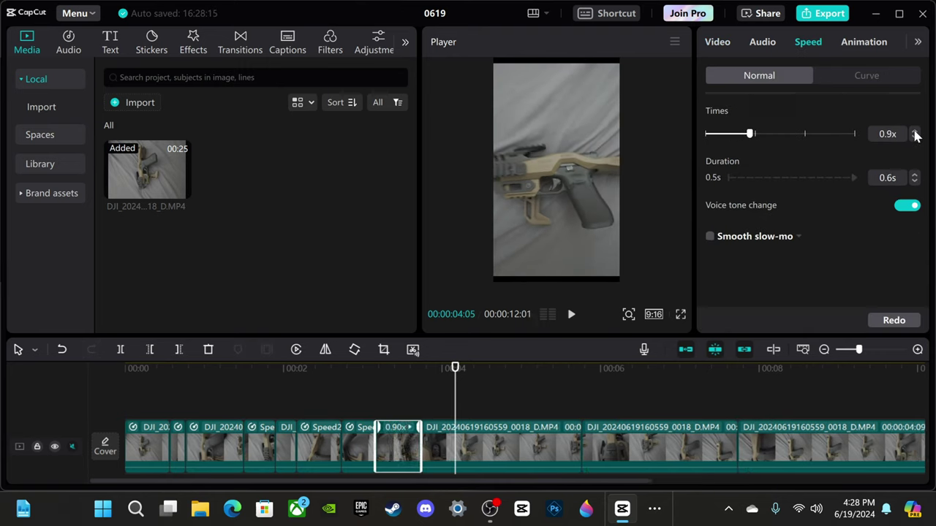
{"action": "left_click", "coordinate": [914, 132]}
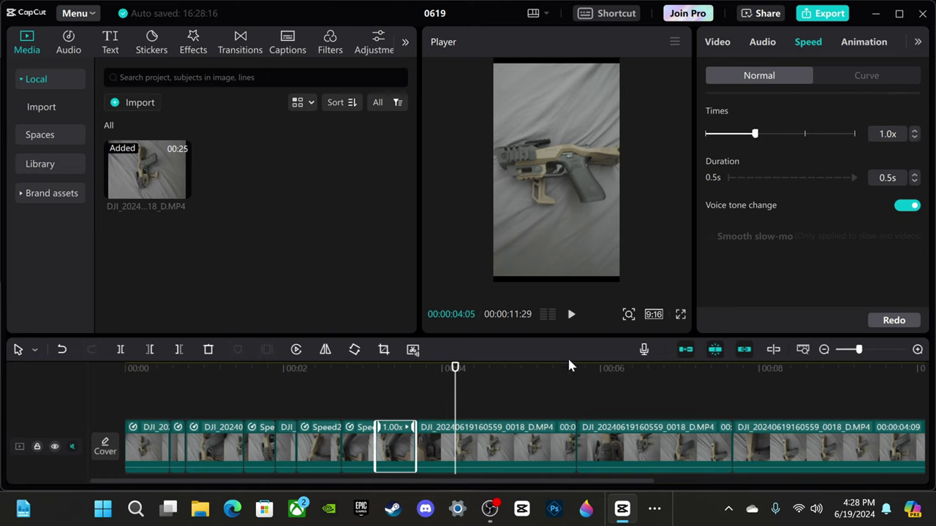
{"action": "left_click_drag", "start_coordinate": [455, 367], "coordinate": [337, 368]}
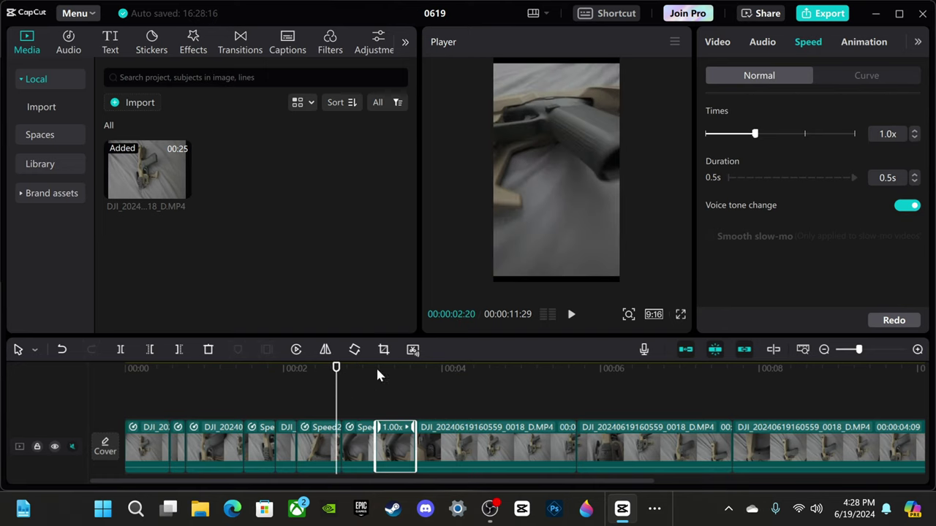
{"action": "left_click", "coordinate": [572, 318]}
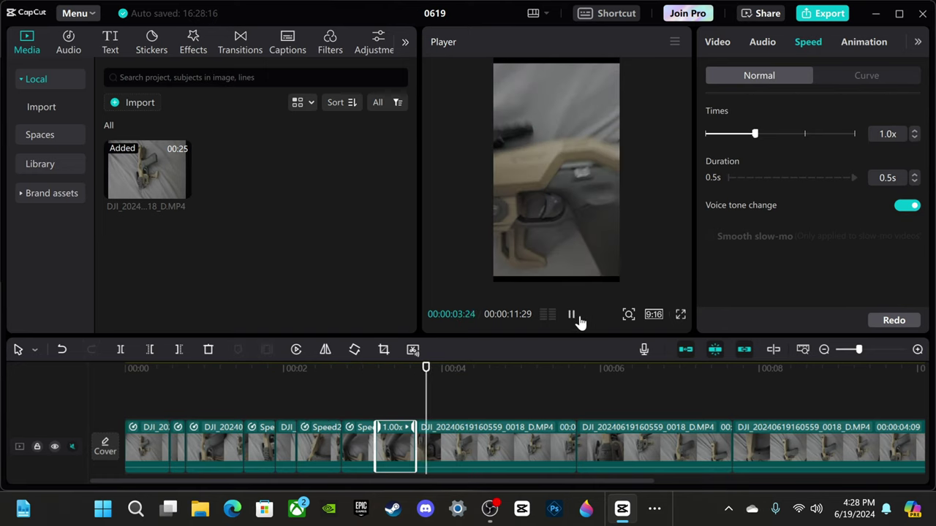
Step: Raise the speed of the piece starting at 00:00:03:05 to 2.0x
{"action": "left_click", "coordinate": [914, 133]}
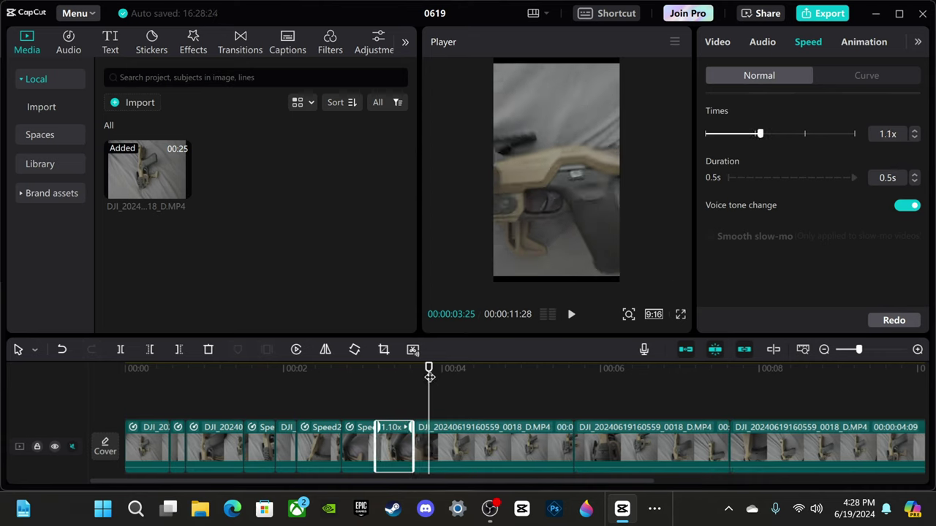
{"action": "left_click_drag", "start_coordinate": [428, 374], "coordinate": [397, 376]}
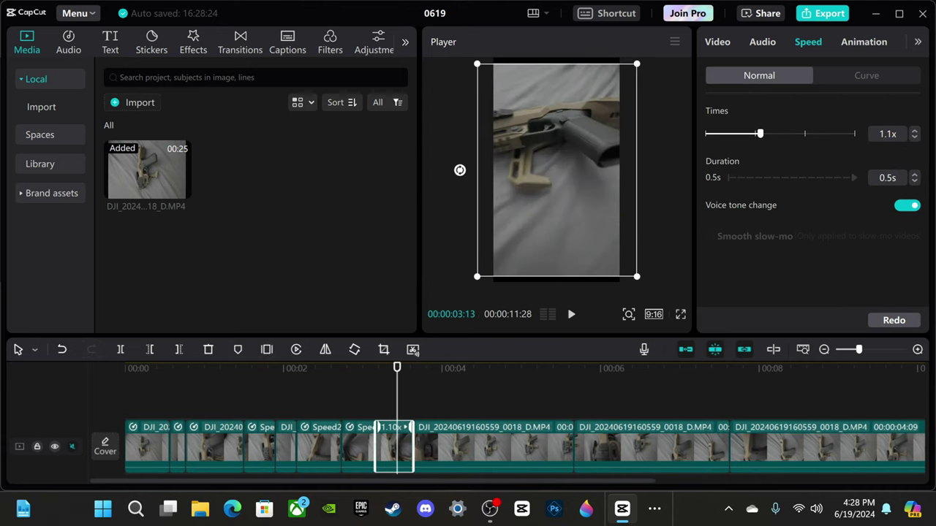
{"action": "left_click", "coordinate": [914, 132]}
{"action": "left_click", "coordinate": [914, 132]}
{"action": "left_click", "coordinate": [914, 132]}
{"action": "left_click", "coordinate": [914, 132]}
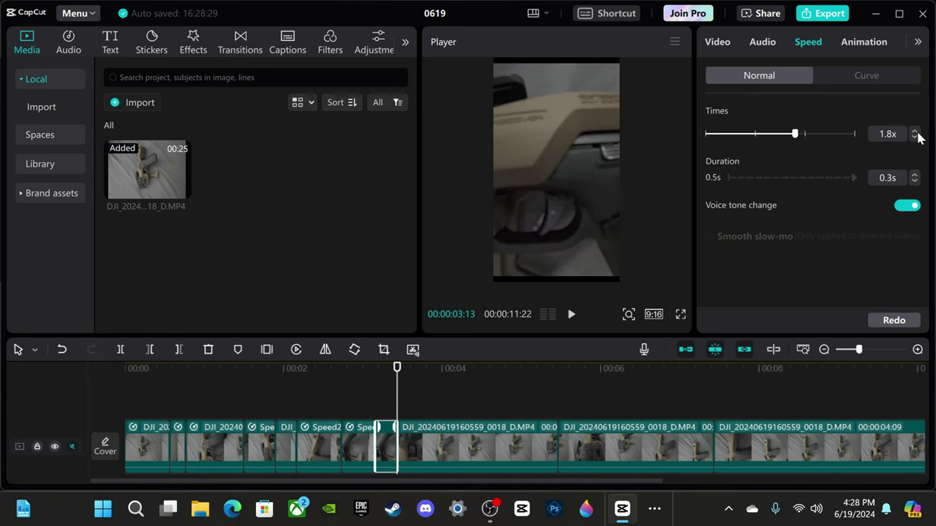
{"action": "left_click", "coordinate": [914, 133]}
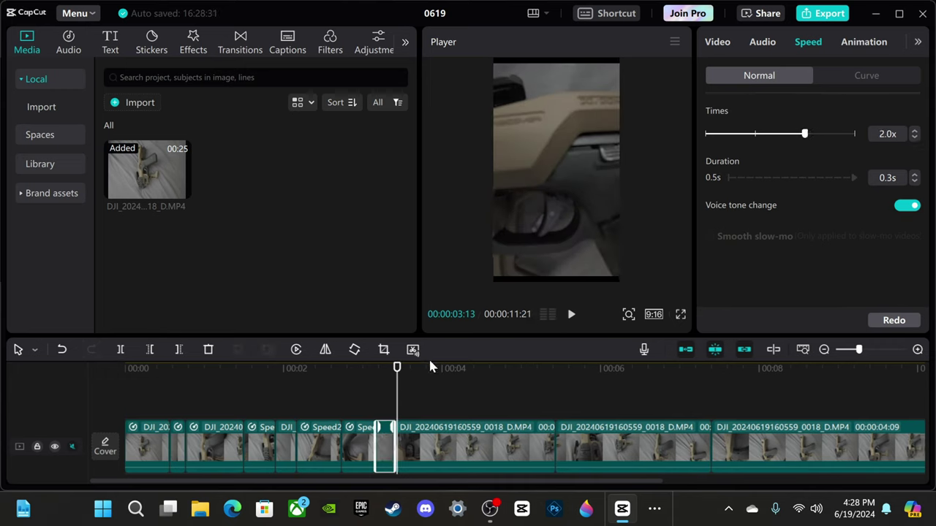
Step: Play the edit from shortly after 00:00:02 through the newly retimed piece to 00:00:03:16
{"action": "left_click", "coordinate": [310, 368]}
{"action": "left_click", "coordinate": [572, 316]}
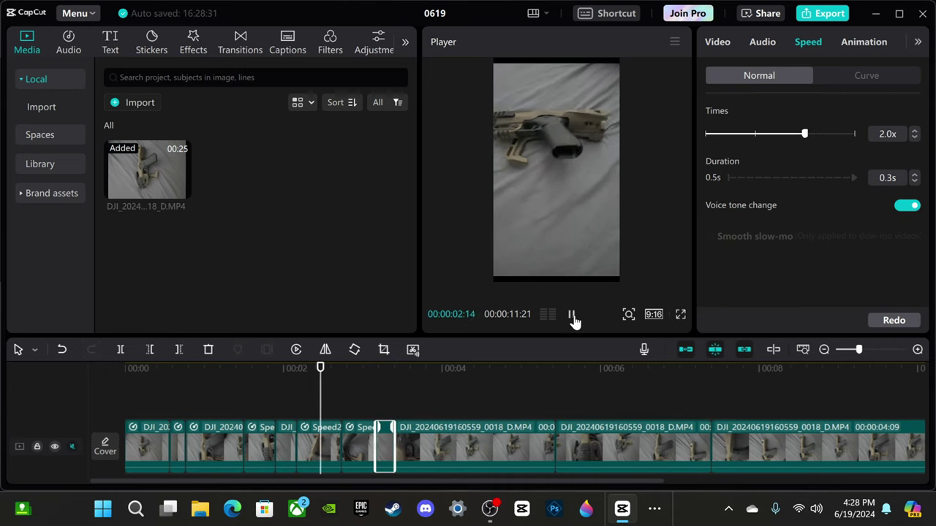
{"action": "left_click", "coordinate": [572, 316]}
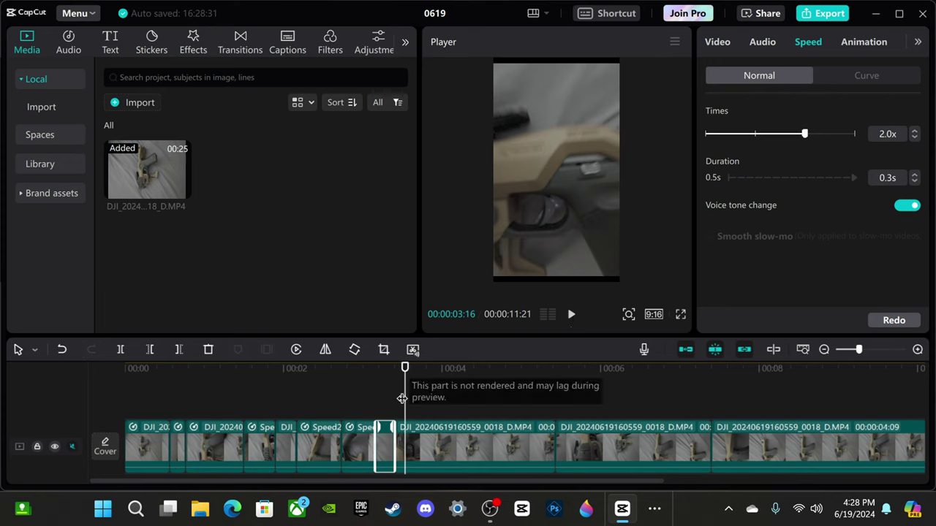
Step: Split the segment after the retimed piece at 00:00:05:00 and delete the part before the cut
{"action": "left_click_drag", "start_coordinate": [407, 371], "coordinate": [520, 390]}
{"action": "left_click", "coordinate": [412, 424]}
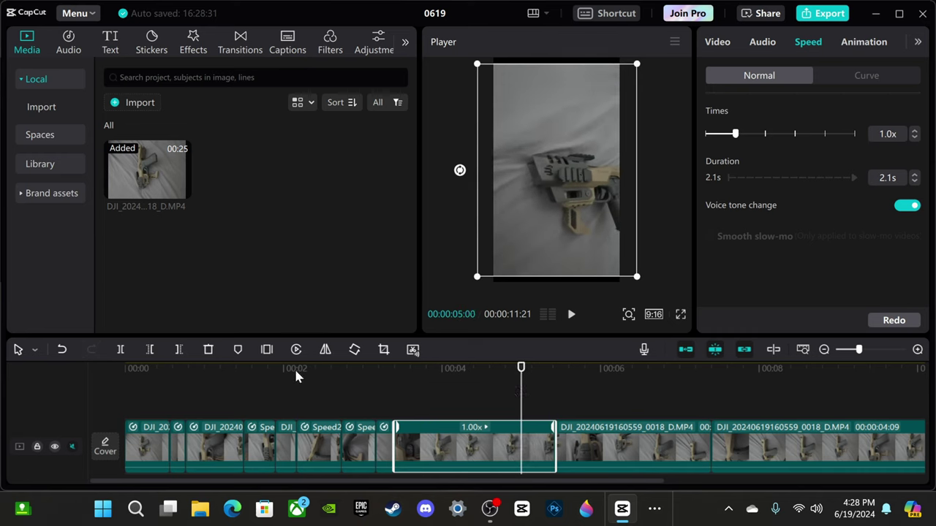
{"action": "left_click", "coordinate": [120, 349]}
{"action": "left_click", "coordinate": [472, 448]}
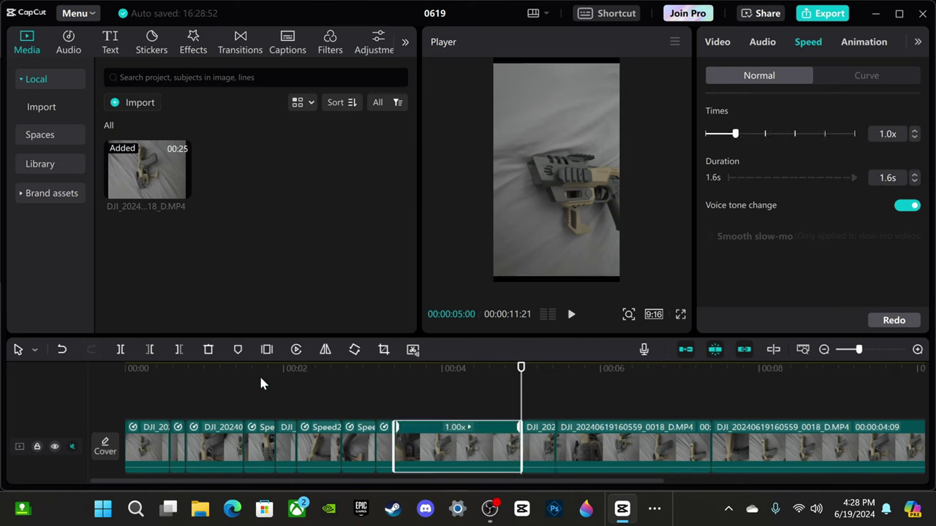
{"action": "left_click", "coordinate": [209, 350]}
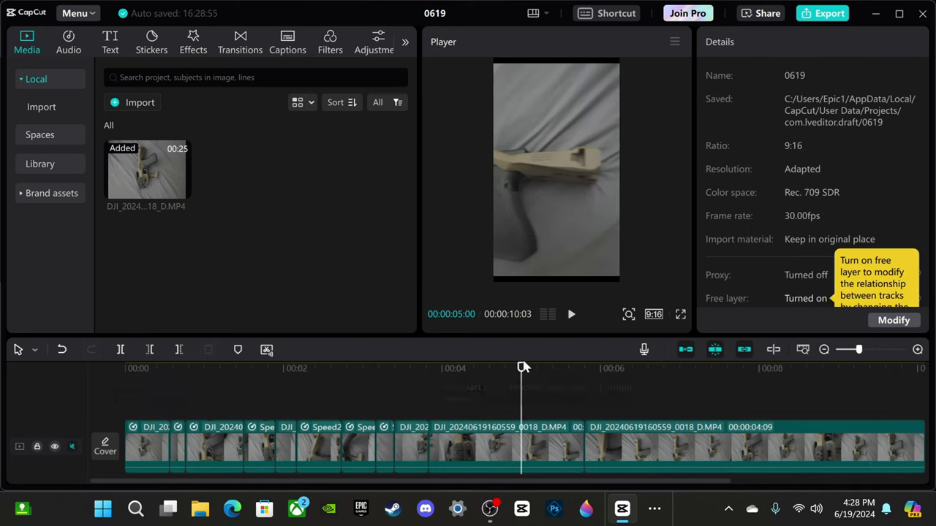
Step: Select the short piece left from that cut at 00:00:03:16 and set its speed to 2.0x
{"action": "left_click_drag", "start_coordinate": [523, 367], "coordinate": [403, 395]}
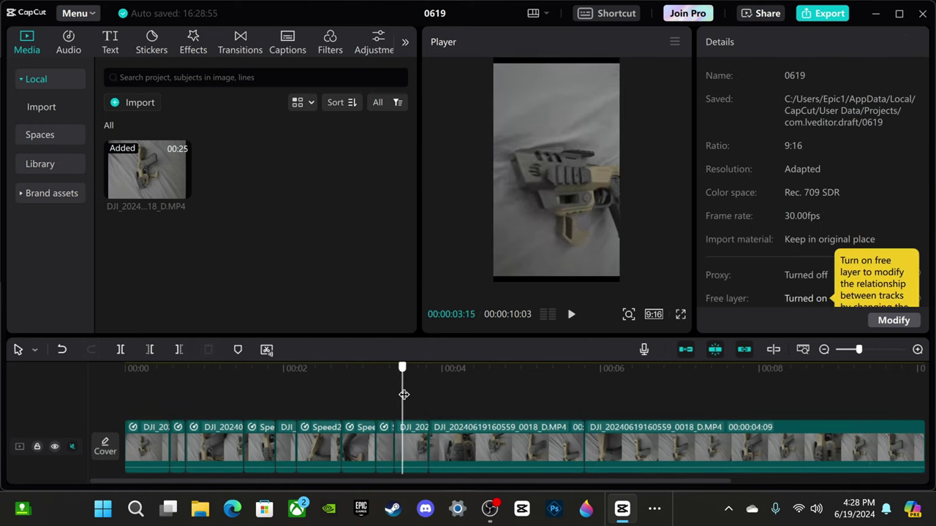
{"action": "left_click", "coordinate": [410, 435]}
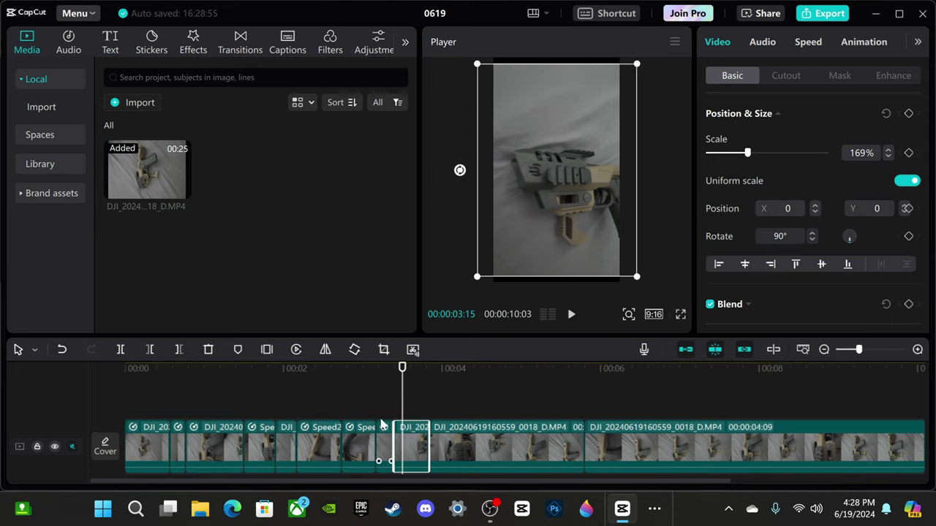
{"action": "mouse_move", "coordinate": [401, 371]}
{"action": "left_mouse_down"}
{"action": "mouse_move", "coordinate": [426, 373]}
{"action": "mouse_move", "coordinate": [405, 372]}
{"action": "left_mouse_up"}
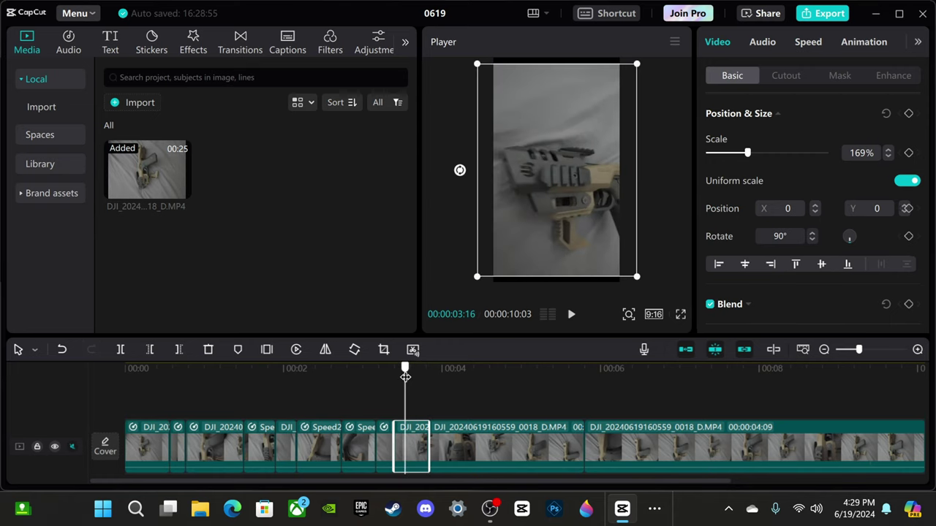
{"action": "left_click", "coordinate": [807, 44]}
{"action": "left_click", "coordinate": [914, 132]}
{"action": "left_click", "coordinate": [914, 133]}
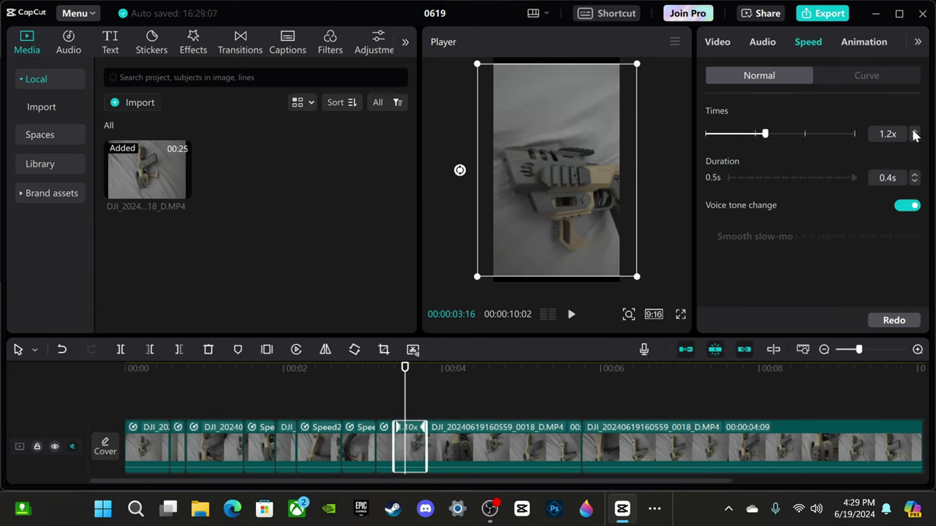
{"action": "left_click", "coordinate": [915, 132]}
{"action": "left_click", "coordinate": [914, 132]}
{"action": "left_click", "coordinate": [914, 132]}
{"action": "left_click", "coordinate": [914, 133]}
{"action": "left_click", "coordinate": [914, 132]}
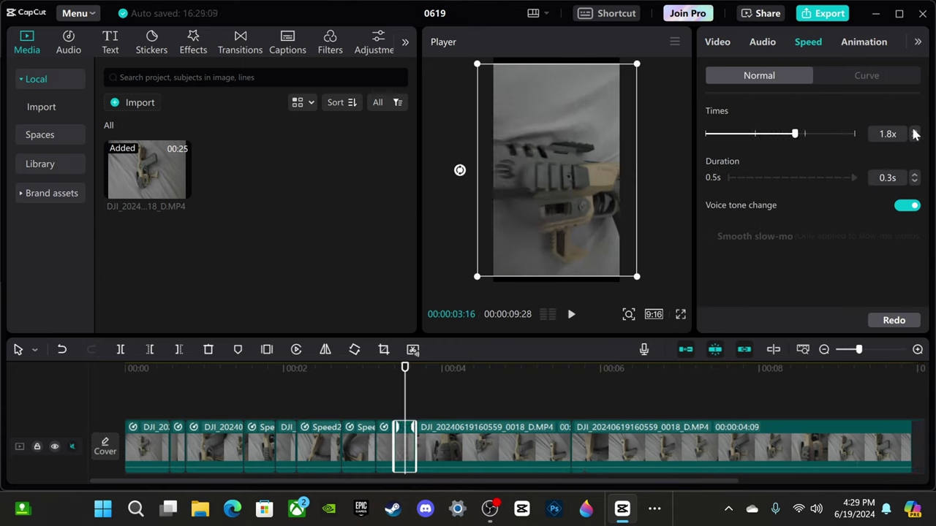
{"action": "left_click", "coordinate": [914, 132]}
{"action": "left_click", "coordinate": [914, 133]}
{"action": "left_click", "coordinate": [914, 132]}
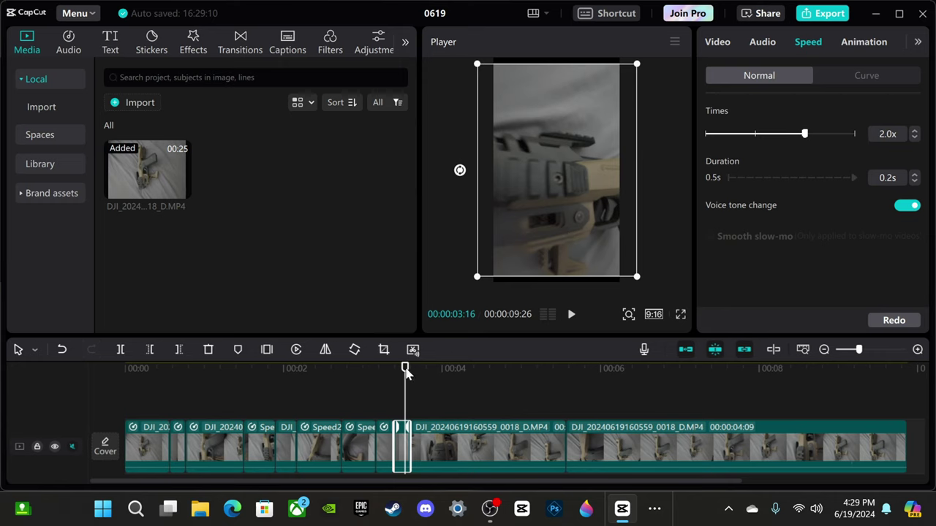
Step: Play the edit from 00:00:01:09 through the retimed pieces to 00:00:04:11
{"action": "left_click", "coordinate": [228, 384]}
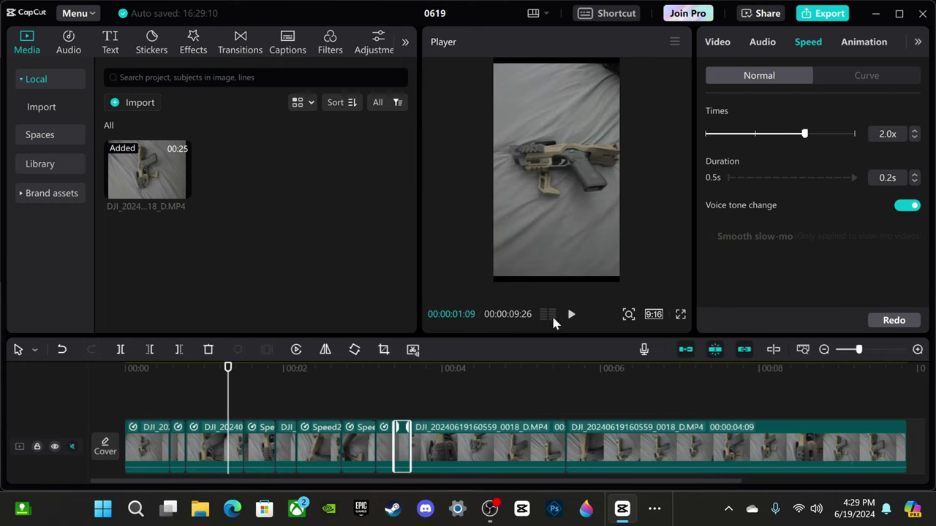
{"action": "left_click", "coordinate": [573, 314]}
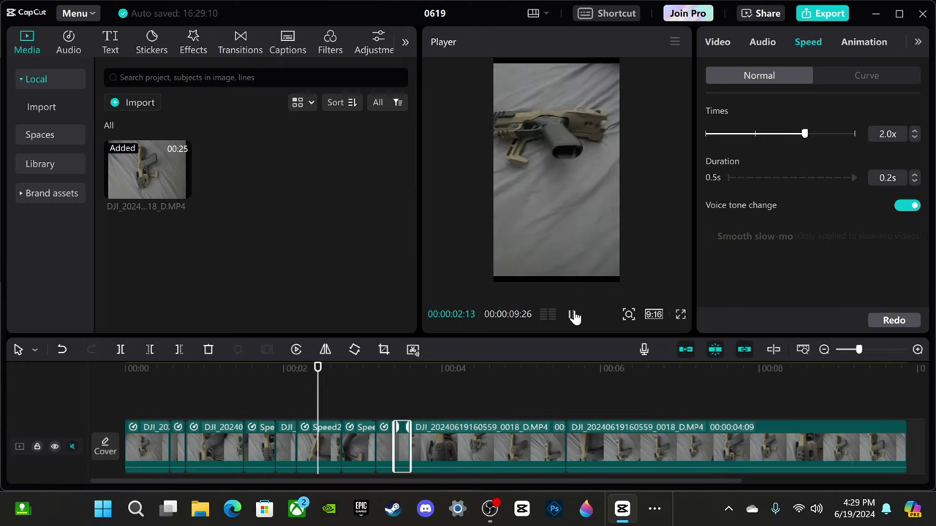
{"action": "left_click", "coordinate": [573, 315]}
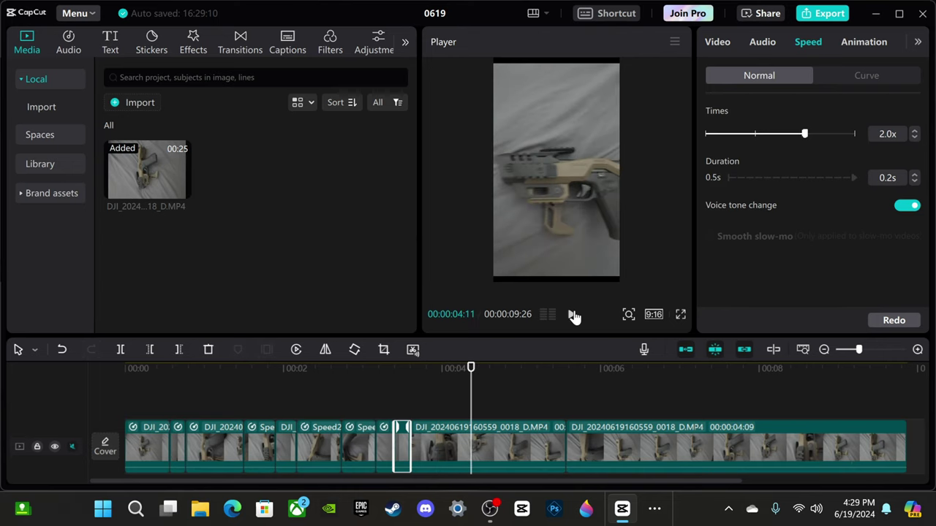
Step: Set the speed of the segment following the short 2.0x piece, around 00:00:04:08, to 2.5x
{"action": "left_click_drag", "start_coordinate": [473, 369], "coordinate": [460, 414]}
{"action": "left_click", "coordinate": [475, 459]}
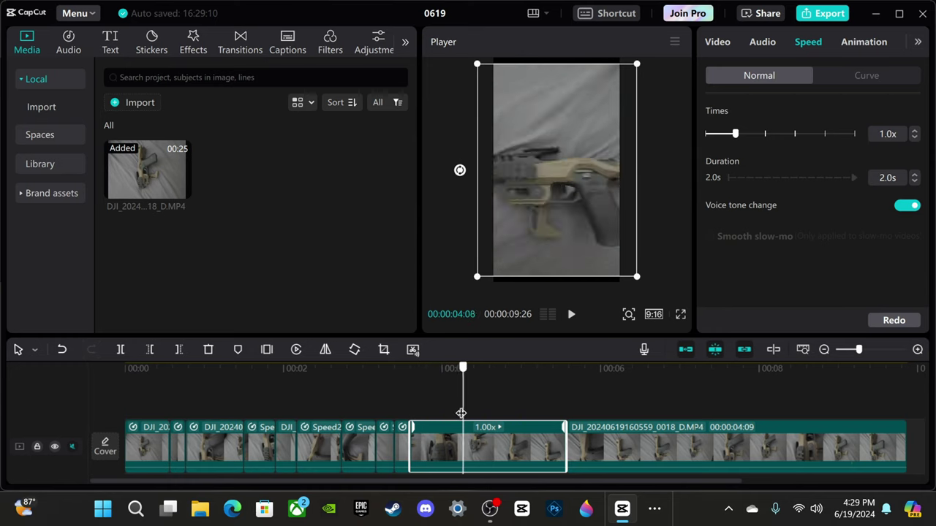
{"action": "left_click", "coordinate": [916, 134]}
{"action": "left_click", "coordinate": [915, 134]}
{"action": "left_click", "coordinate": [916, 134]}
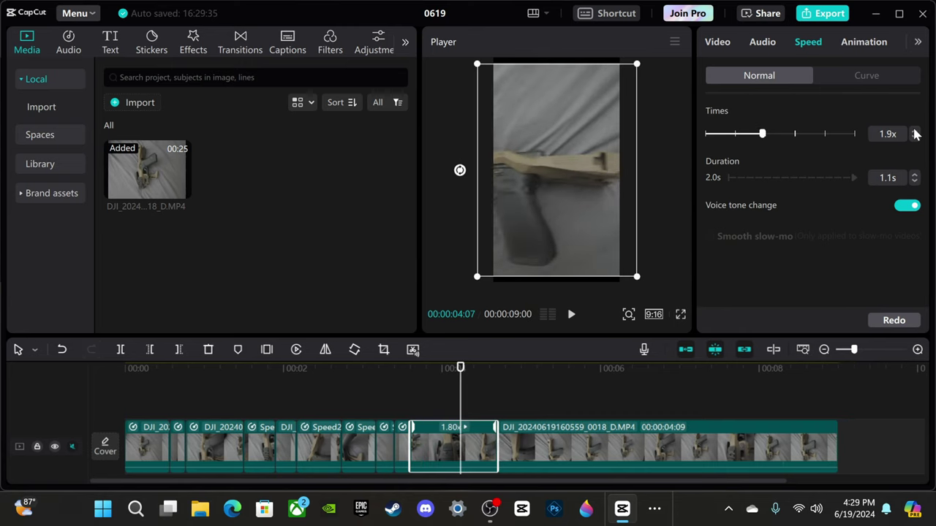
{"action": "left_click", "coordinate": [916, 134]}
{"action": "left_click", "coordinate": [916, 133]}
{"action": "left_click", "coordinate": [915, 133]}
{"action": "left_click", "coordinate": [916, 134]}
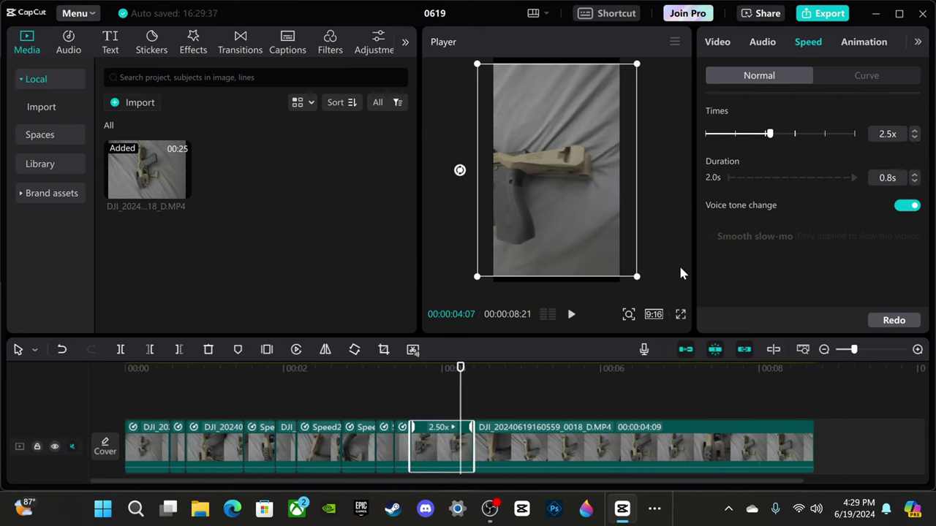
Step: Play the edit from 00:00:02:05 through the 2.5x segment and stop at 00:00:05:03
{"action": "left_click_drag", "start_coordinate": [460, 367], "coordinate": [297, 369]}
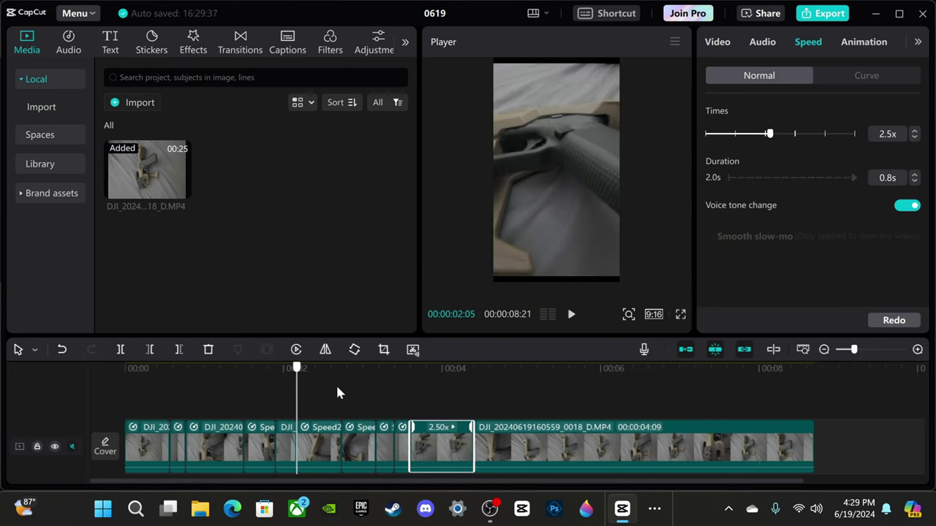
{"action": "left_click", "coordinate": [571, 314]}
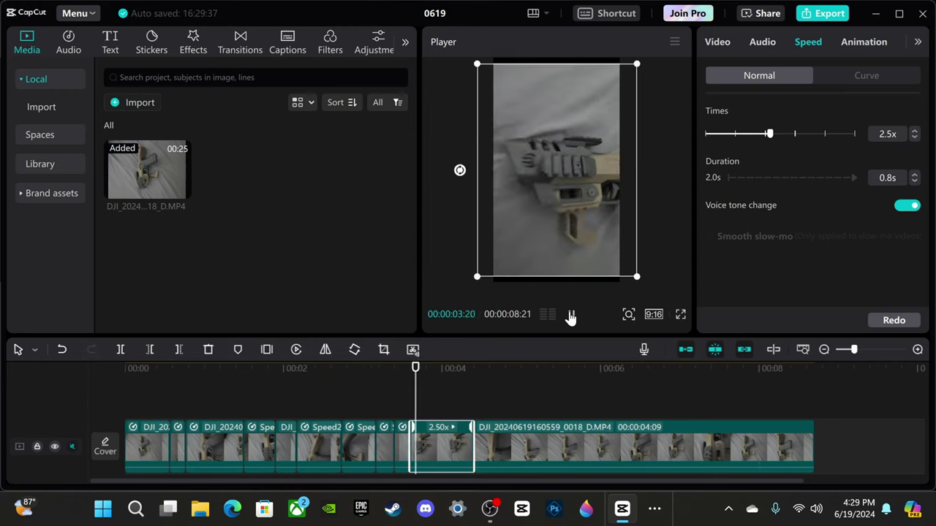
{"action": "left_click", "coordinate": [571, 315]}
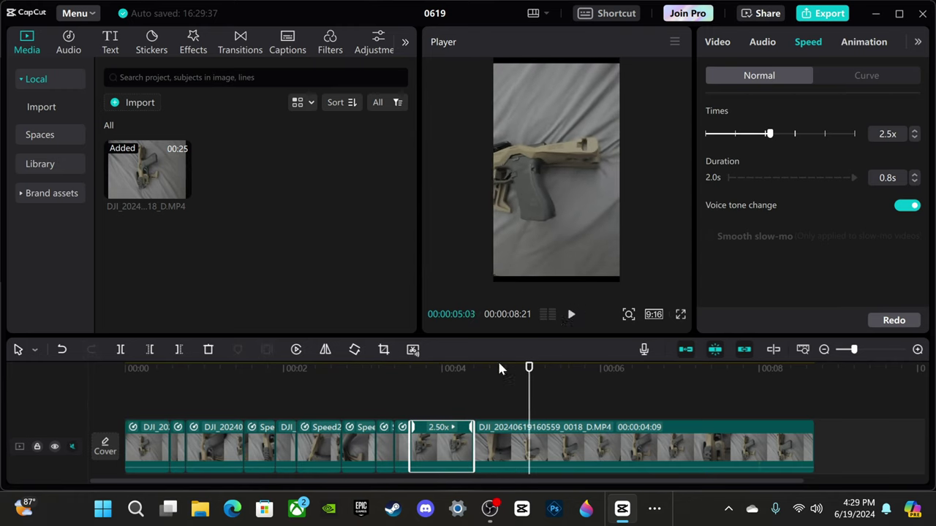
Step: Set the speed of the final segment on the timeline to 2.0x
{"action": "left_click", "coordinate": [493, 442]}
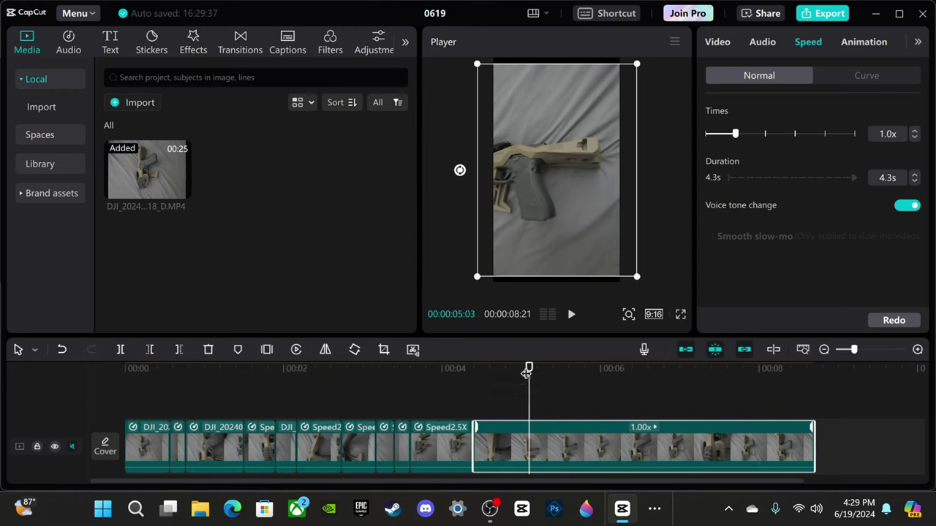
{"action": "left_click_drag", "start_coordinate": [528, 389], "coordinate": [603, 406]}
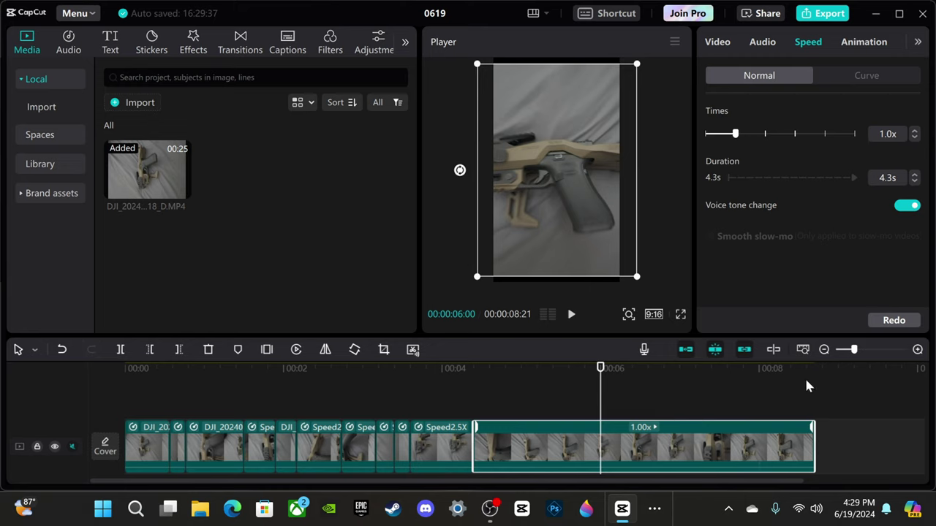
{"action": "left_click_drag", "start_coordinate": [916, 131], "coordinate": [917, 130]}
{"action": "left_click", "coordinate": [915, 131]}
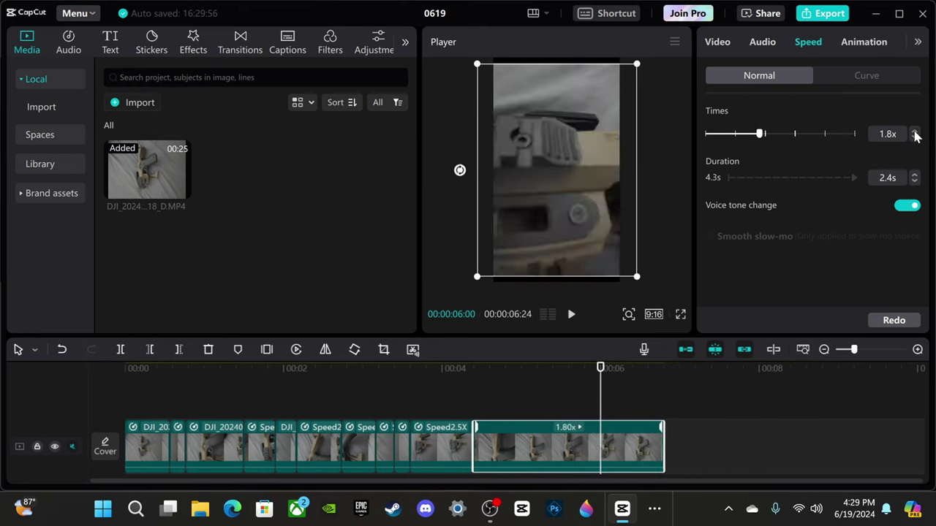
{"action": "left_click", "coordinate": [914, 131]}
{"action": "left_click", "coordinate": [915, 131]}
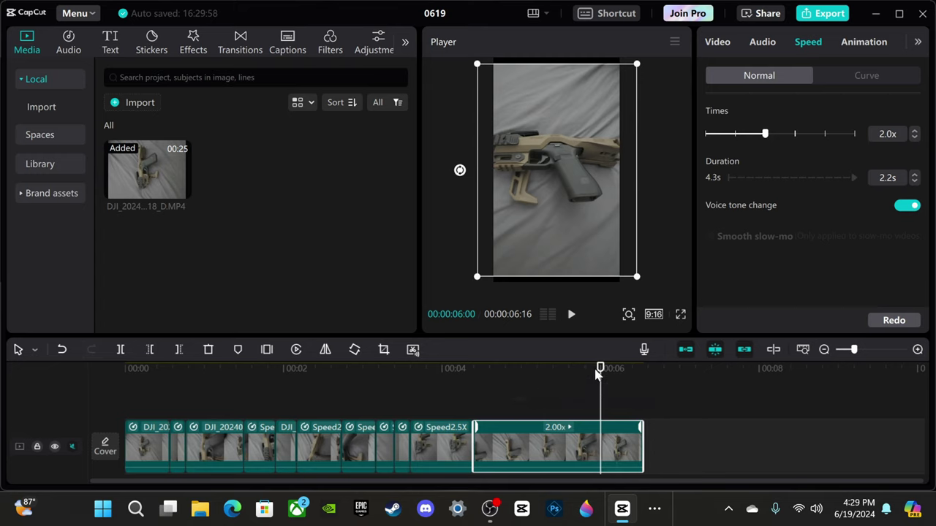
Step: Play the edit from around 00:00:04 through the sped-up final segment to the end
{"action": "left_click_drag", "start_coordinate": [585, 378], "coordinate": [453, 395]}
{"action": "left_click", "coordinate": [571, 314]}
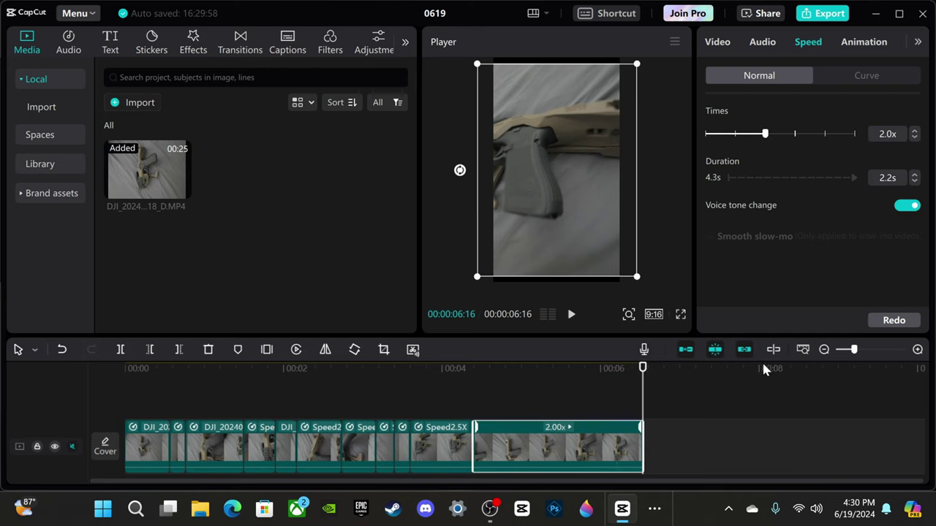
Step: Split the final segment at 00:00:05:02 and 00:00:05:09, and set the short piece between the cuts to 0.5x speed
{"action": "left_click", "coordinate": [803, 349]}
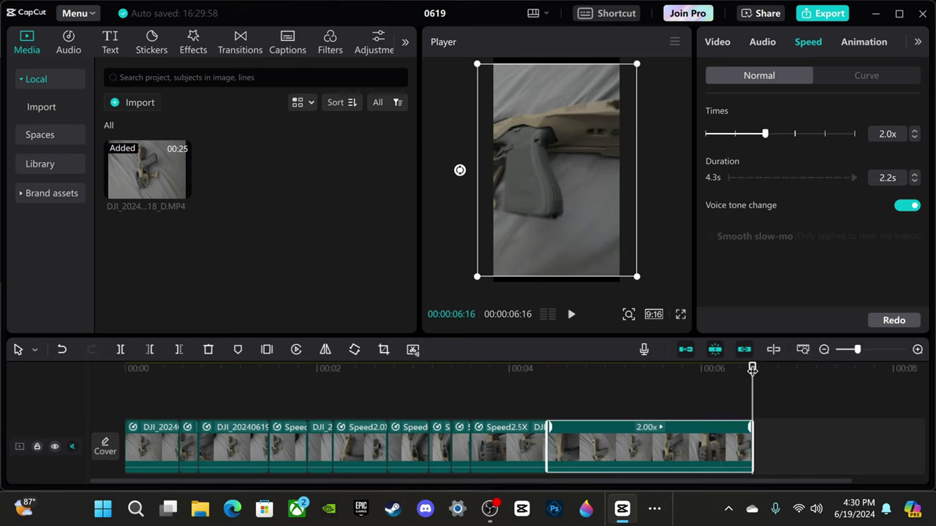
{"action": "left_click_drag", "start_coordinate": [752, 370], "coordinate": [611, 407]}
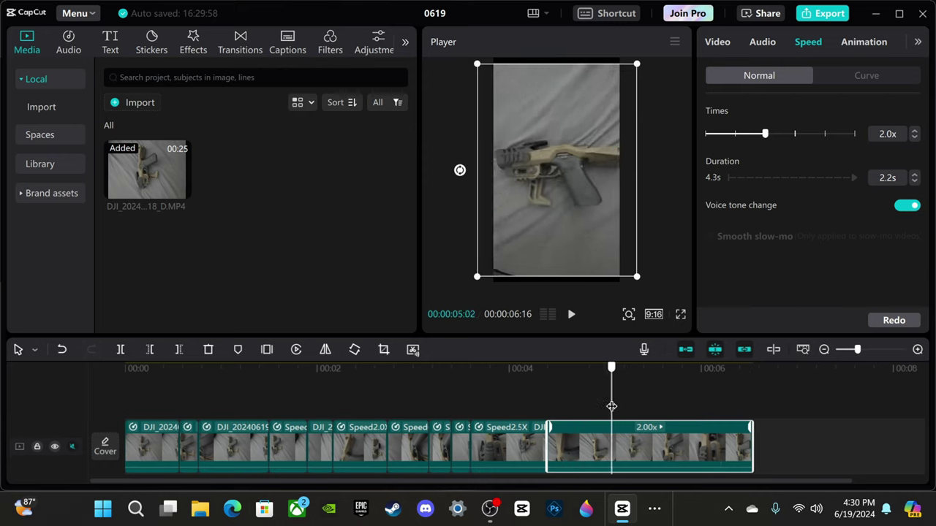
{"action": "left_click", "coordinate": [120, 351]}
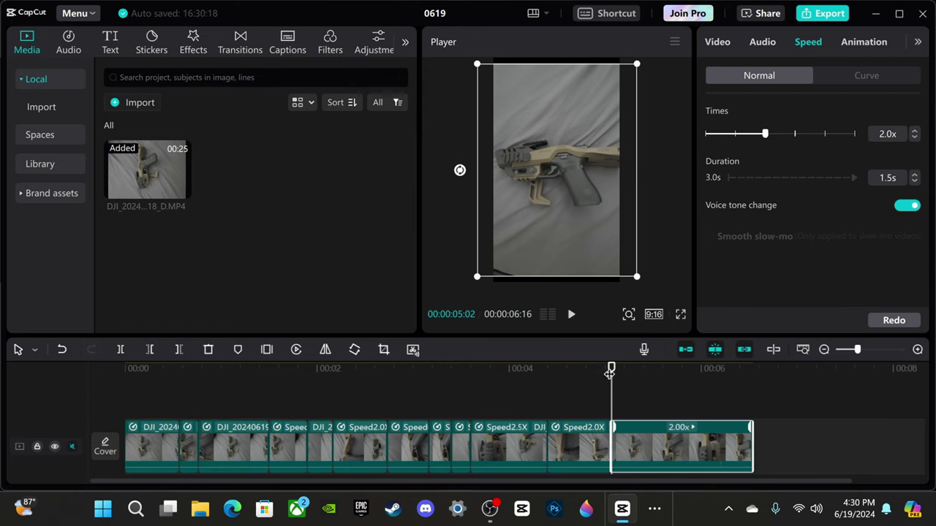
{"action": "left_click_drag", "start_coordinate": [610, 373], "coordinate": [635, 378]}
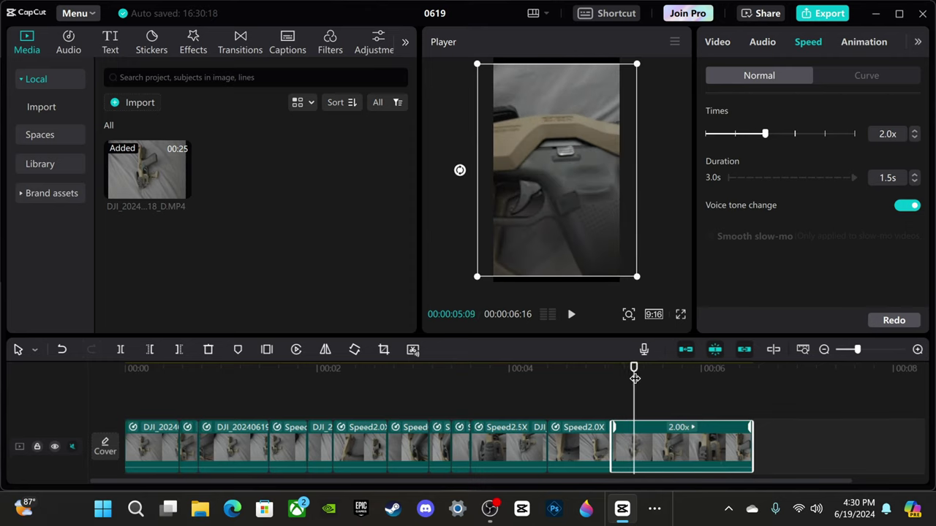
{"action": "left_click", "coordinate": [121, 350]}
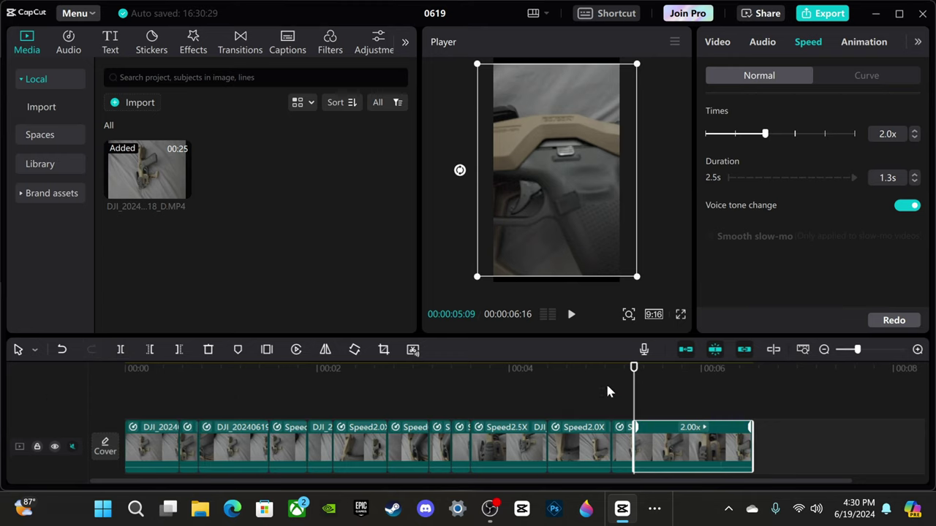
{"action": "left_click", "coordinate": [624, 449]}
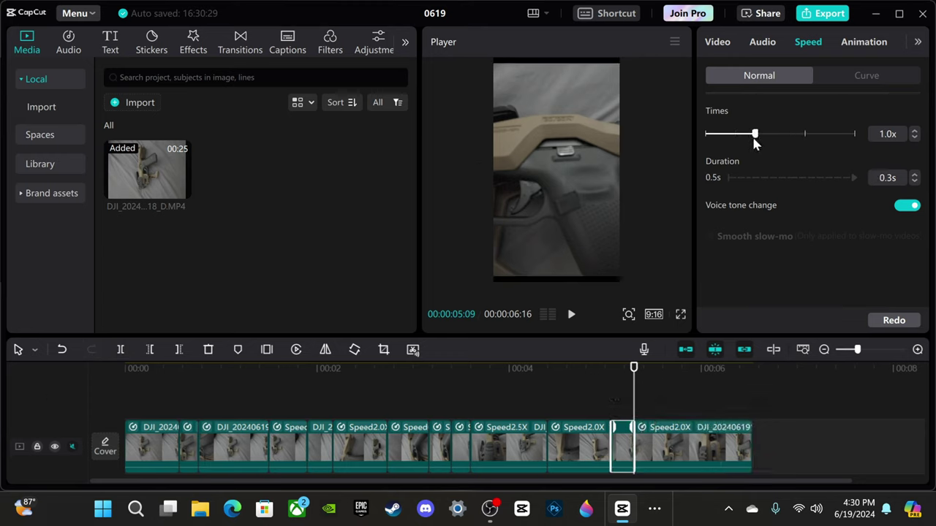
{"action": "left_click_drag", "start_coordinate": [743, 140], "coordinate": [725, 137]}
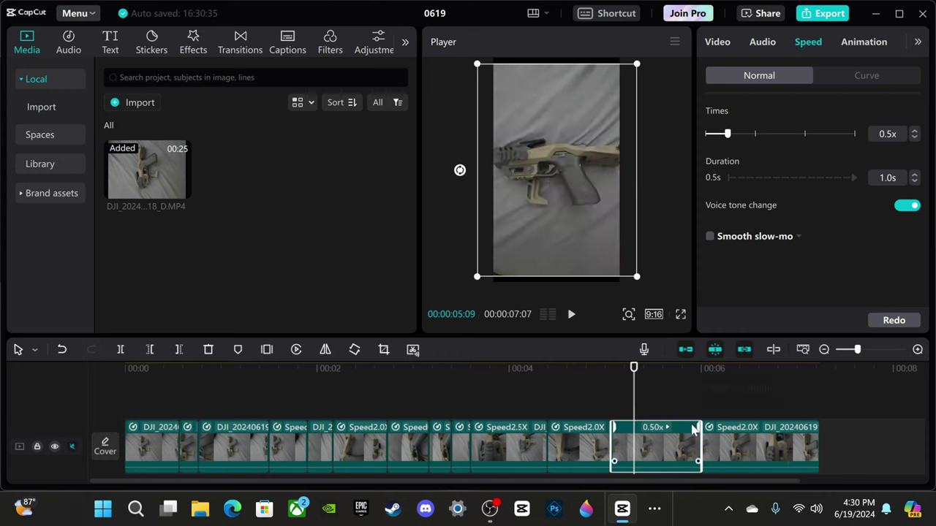
Step: Play the edit from 00:00:04:06 through the slowed piece to the end
{"action": "left_click", "coordinate": [743, 451]}
{"action": "left_click_drag", "start_coordinate": [632, 370], "coordinate": [526, 383]}
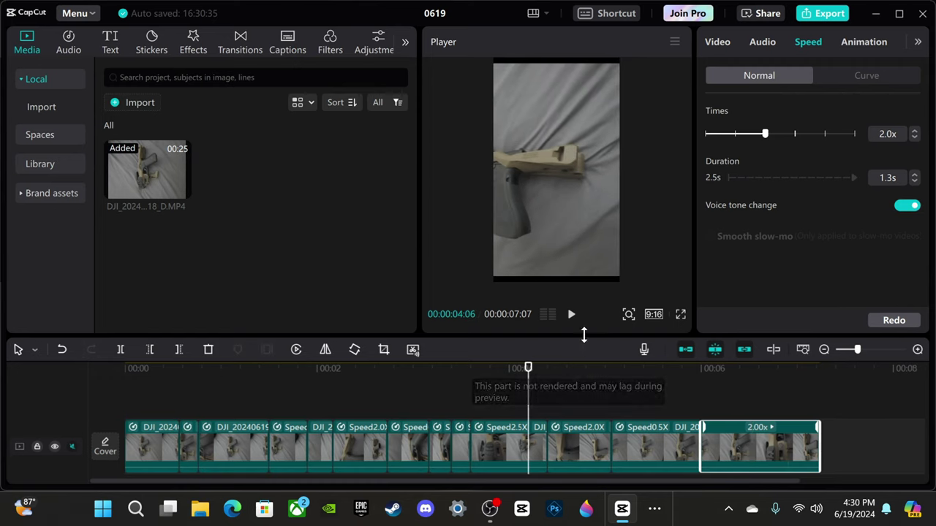
{"action": "left_click", "coordinate": [571, 316]}
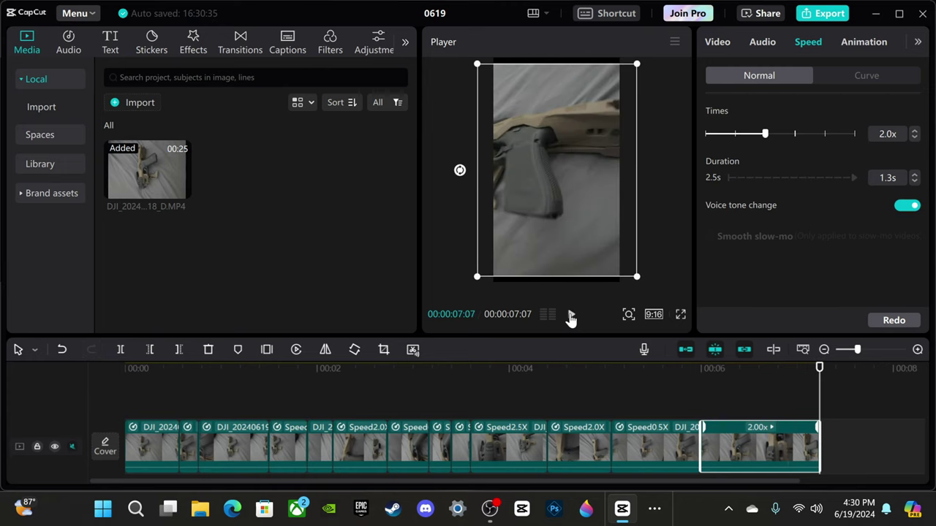
Step: Split the 0.5x piece at 00:00:05:23 and set the speed of the part before the cut to 1.5x
{"action": "left_click_drag", "start_coordinate": [816, 375], "coordinate": [679, 385]}
{"action": "left_click", "coordinate": [643, 455]}
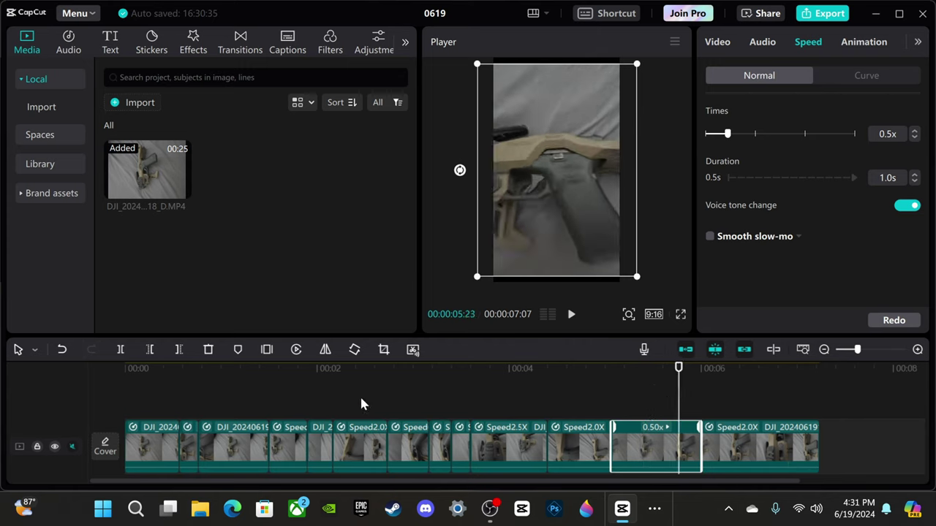
{"action": "left_click", "coordinate": [121, 351]}
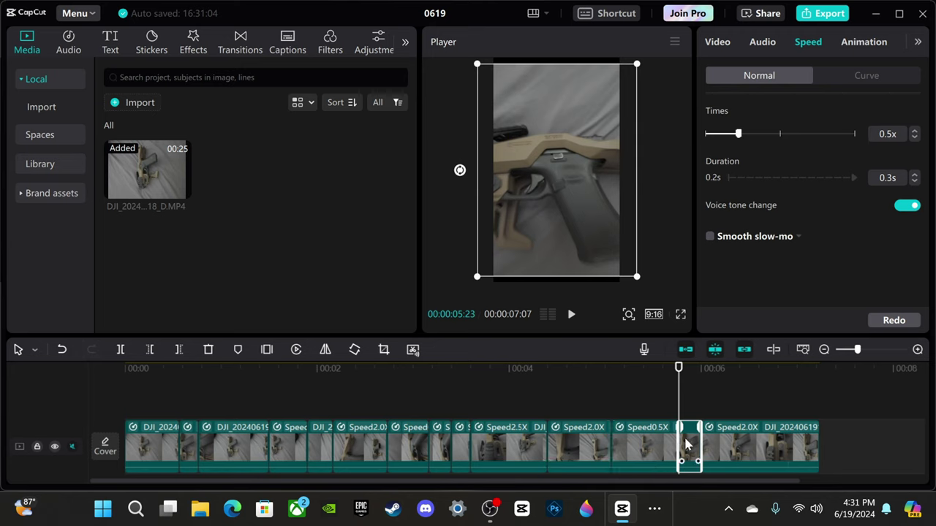
{"action": "left_click", "coordinate": [660, 442]}
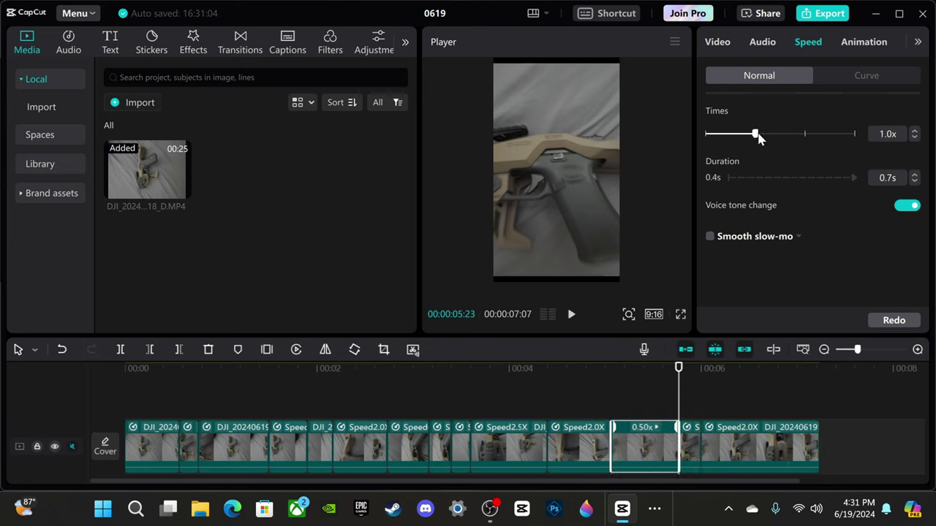
{"action": "left_click", "coordinate": [781, 137]}
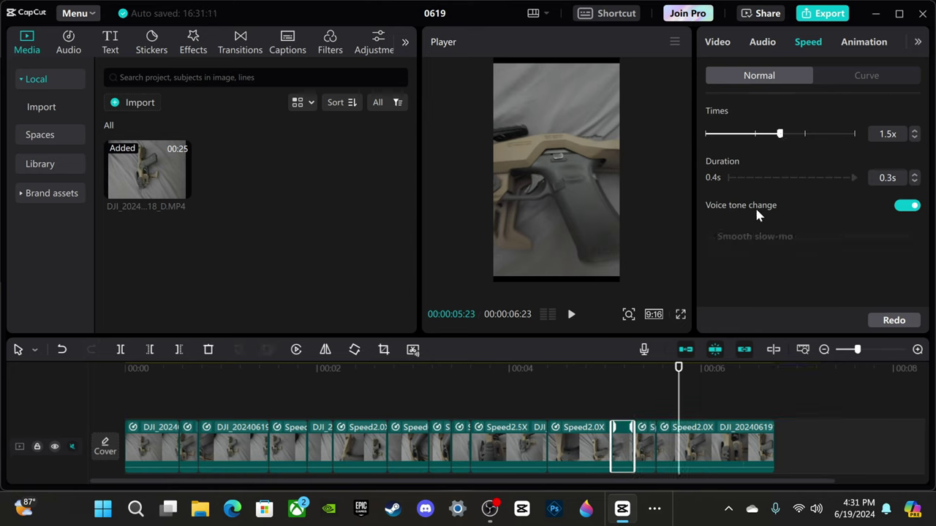
Step: Play the edit from 00:00:04:06 through the 1.5x piece to the end
{"action": "left_click_drag", "start_coordinate": [677, 374], "coordinate": [535, 371]}
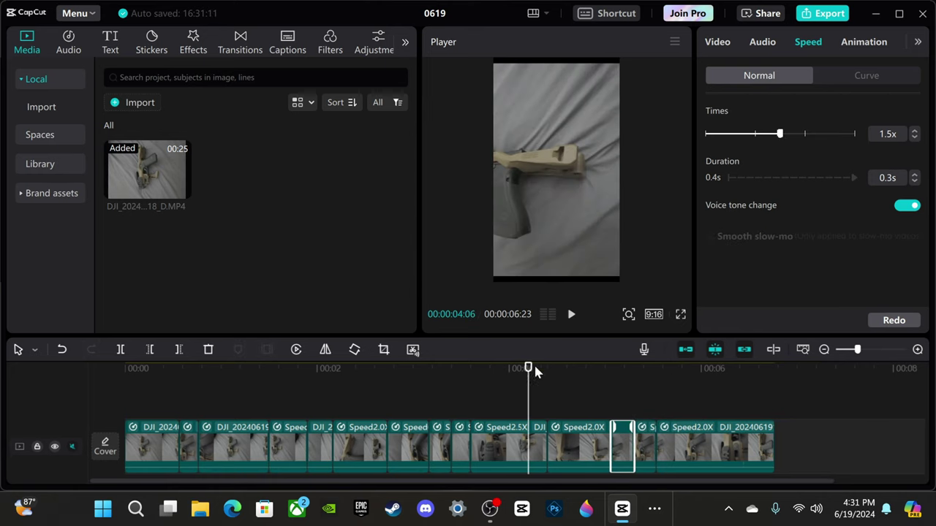
{"action": "left_click", "coordinate": [569, 316]}
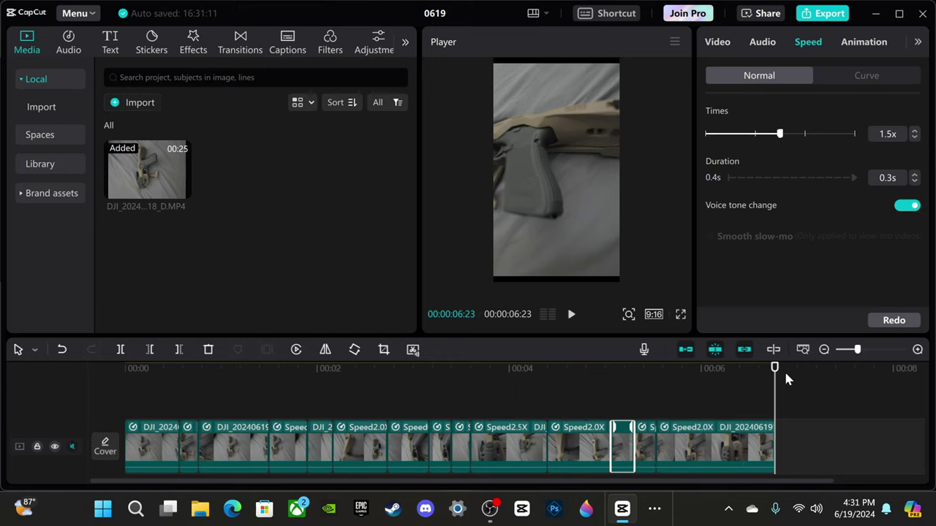
Step: Fit the whole timeline in view, play the complete edit from 00:00:00:00 in full screen, and return to the editor
{"action": "left_click", "coordinate": [805, 351]}
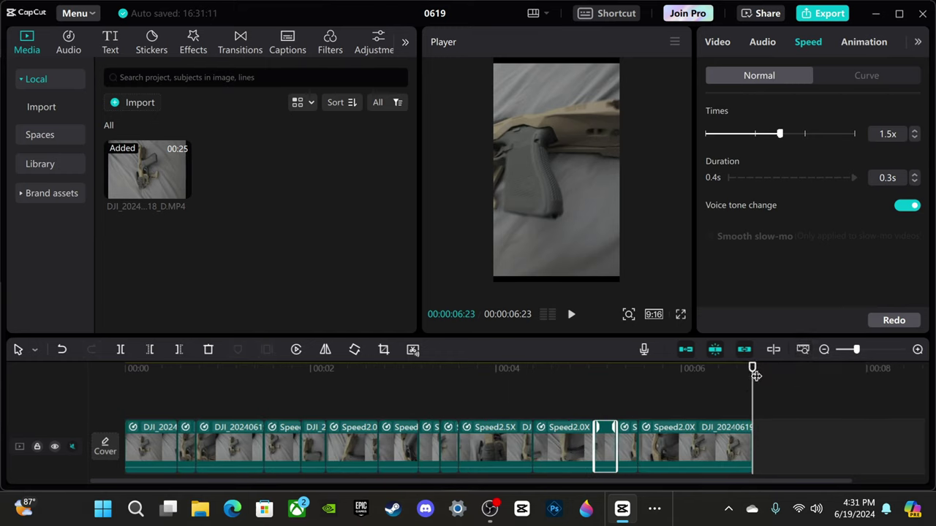
{"action": "left_click_drag", "start_coordinate": [755, 375], "coordinate": [52, 412]}
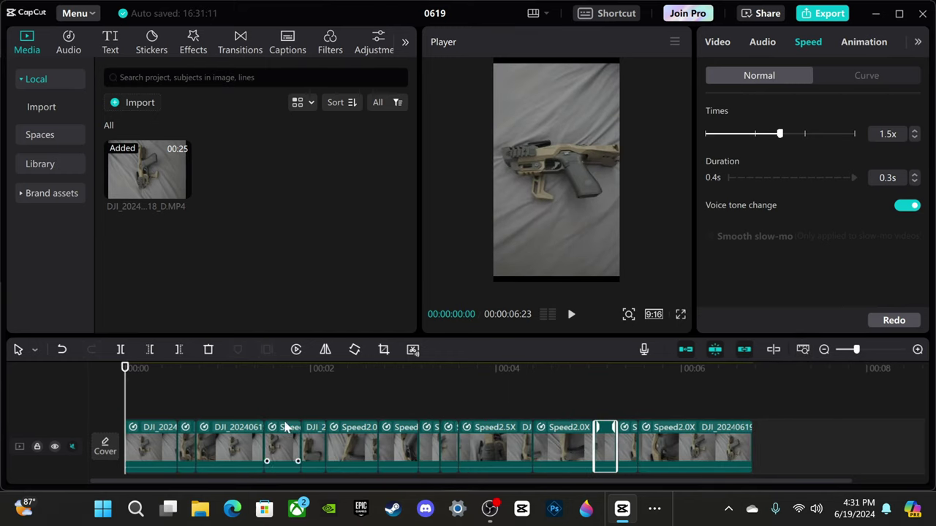
{"action": "left_click", "coordinate": [678, 314]}
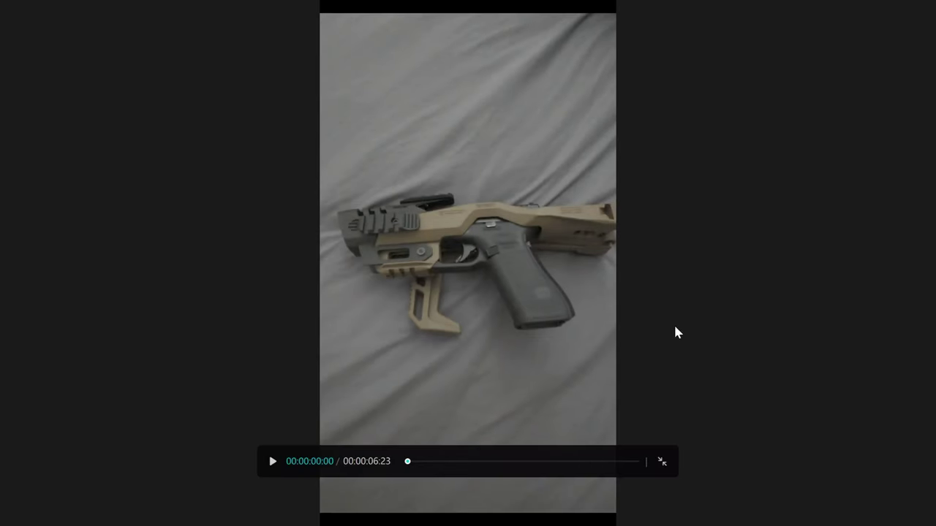
{"action": "left_click", "coordinate": [270, 462]}
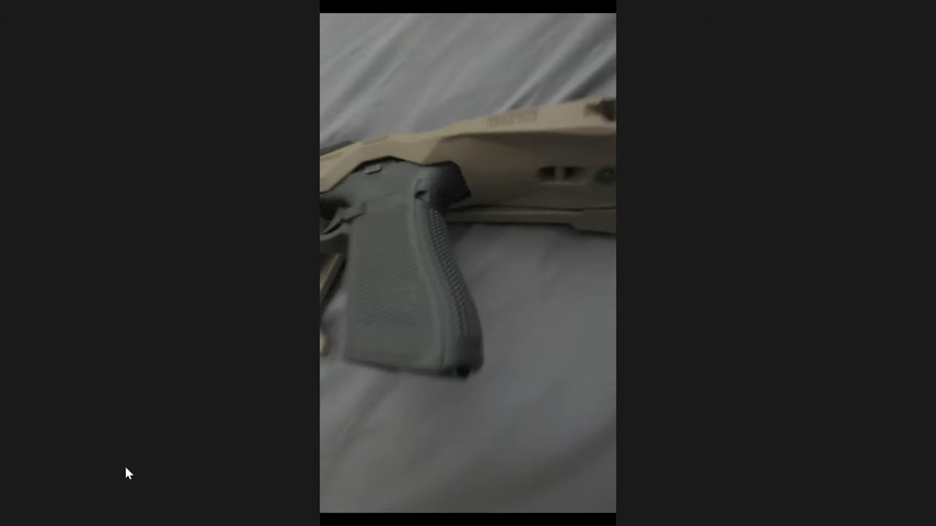
{"action": "mouse_move", "coordinate": [428, 342]}
{"action": "left_click", "coordinate": [662, 462]}
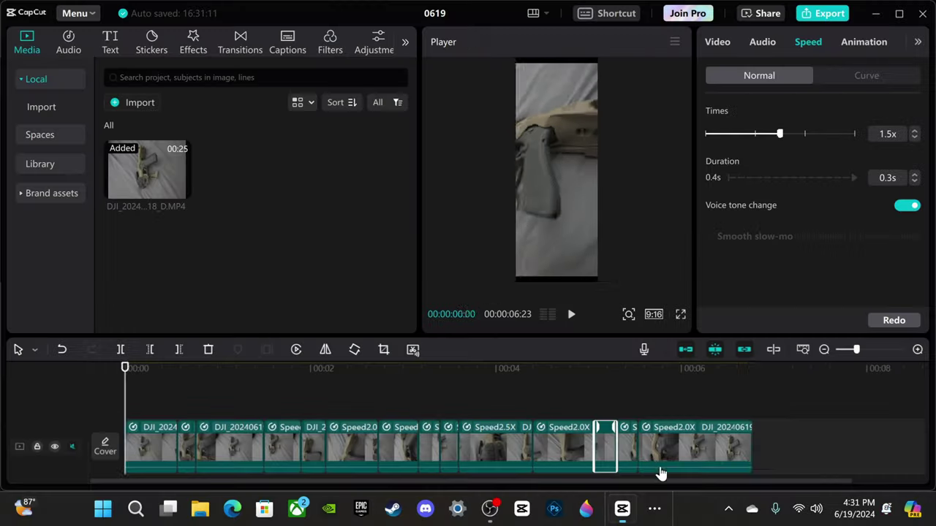
Step: Replay the last retimed pieces from around 00:00:04, and scrub back over their cuts to 00:00:04:28
{"action": "left_click", "coordinate": [597, 391]}
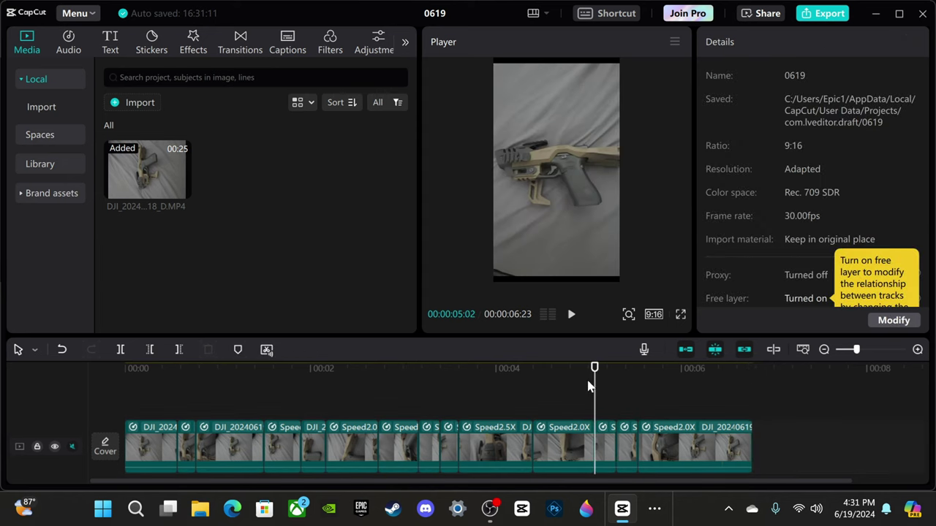
{"action": "left_click_drag", "start_coordinate": [594, 369], "coordinate": [509, 391]}
{"action": "left_click", "coordinate": [570, 316]}
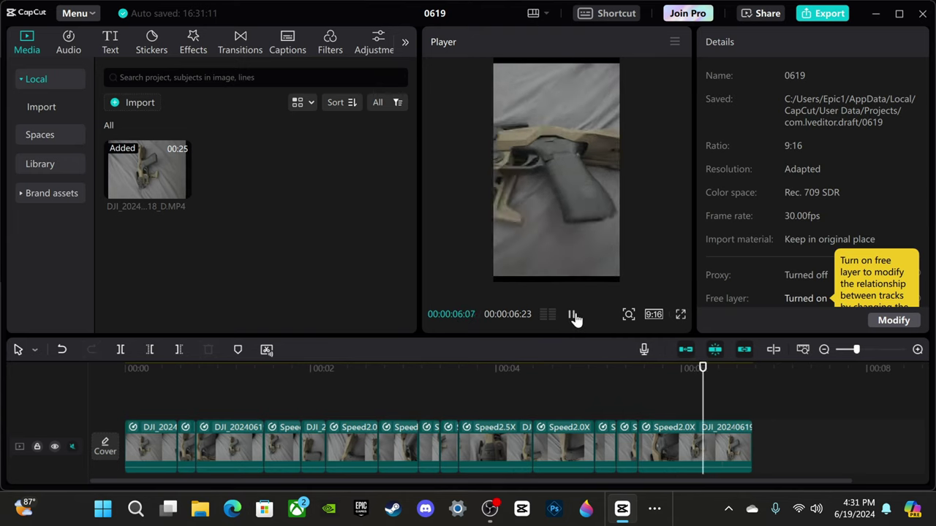
{"action": "left_click", "coordinate": [574, 316]}
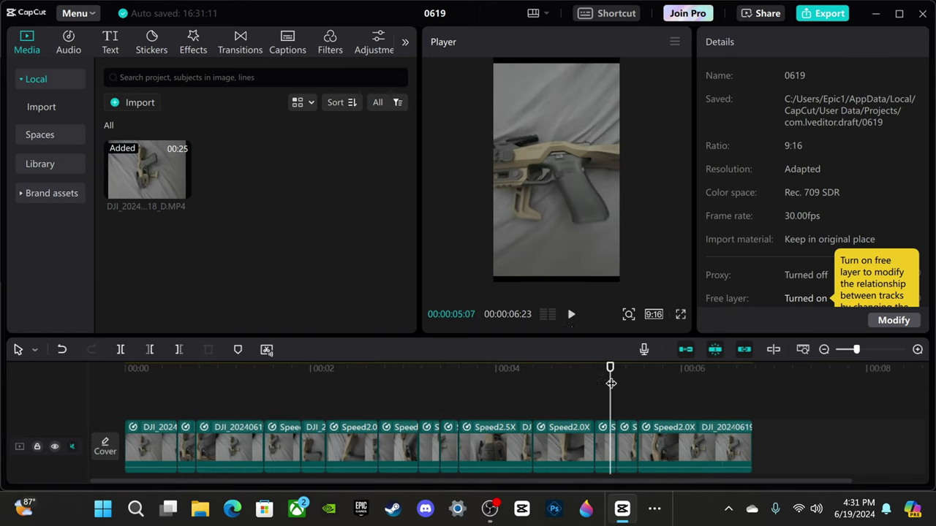
{"action": "left_click_drag", "start_coordinate": [611, 370], "coordinate": [582, 439]}
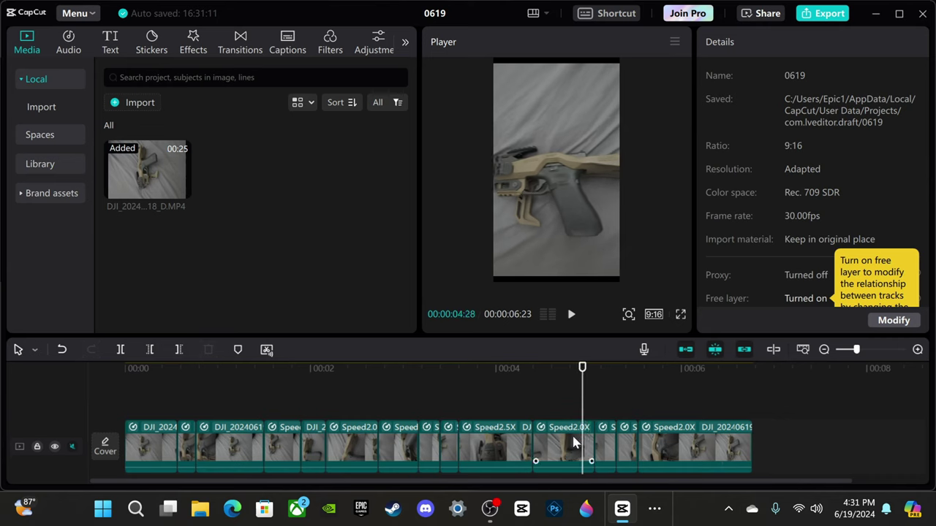
Step: Raise the speed of the 2.0x piece at 00:00:04:28 to 3.0x
{"action": "left_click", "coordinate": [590, 440]}
{"action": "left_click", "coordinate": [808, 42]}
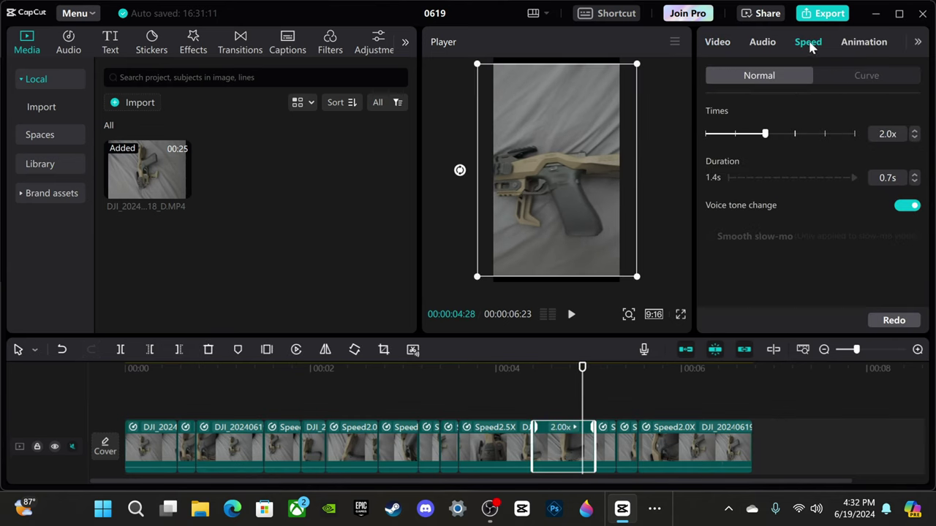
{"action": "left_click", "coordinate": [914, 134]}
{"action": "left_click", "coordinate": [914, 133]}
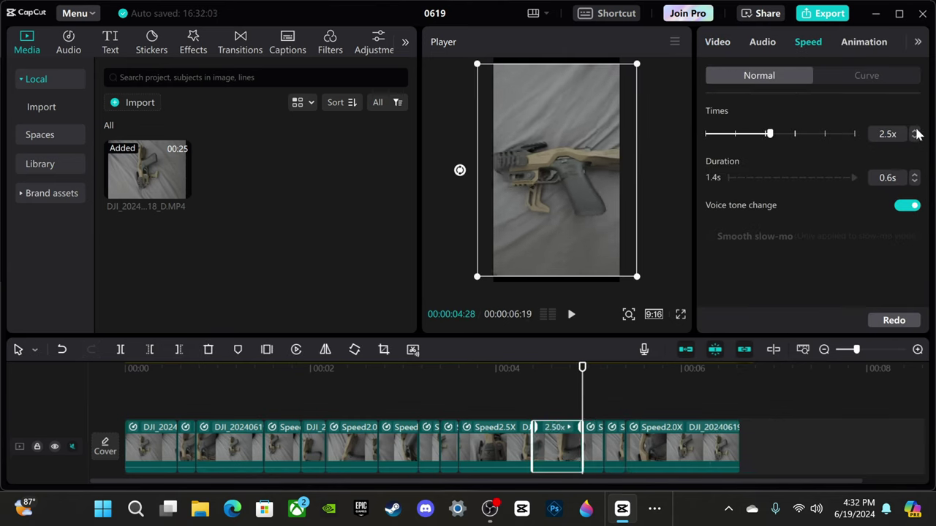
{"action": "left_click", "coordinate": [915, 135]}
{"action": "left_click", "coordinate": [916, 135]}
{"action": "left_click", "coordinate": [915, 135]}
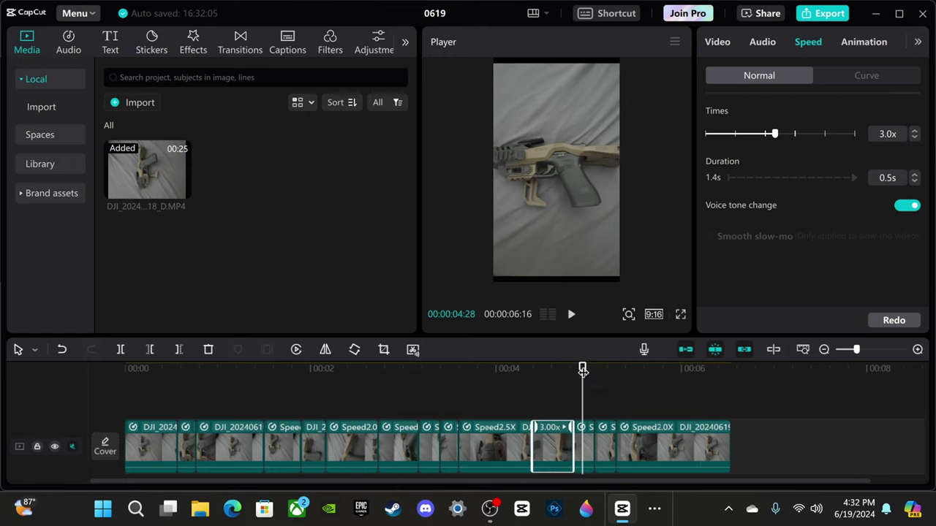
Step: Play the edit from the short pieces before the 2.5x clip through the 3.0x piece
{"action": "left_click_drag", "start_coordinate": [582, 368], "coordinate": [431, 368]}
{"action": "left_click", "coordinate": [573, 314]}
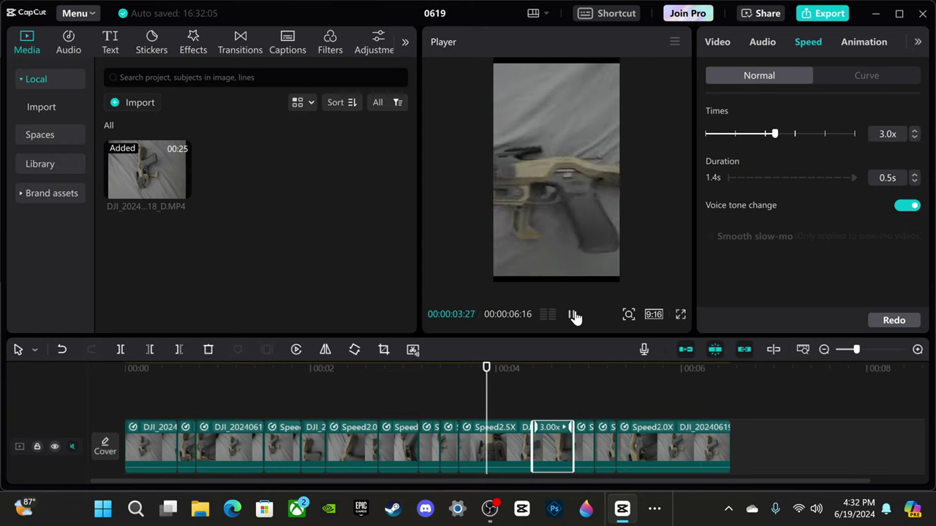
{"action": "left_click", "coordinate": [573, 314]}
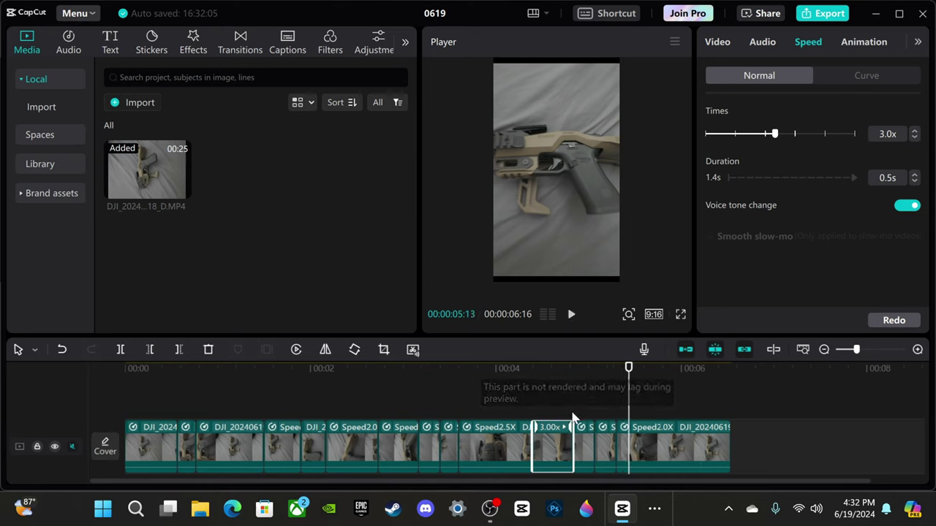
Step: Raise the speed of the selected 3.0x piece to 4.0x
{"action": "left_click", "coordinate": [913, 134]}
{"action": "left_click", "coordinate": [912, 134]}
{"action": "left_click", "coordinate": [913, 134]}
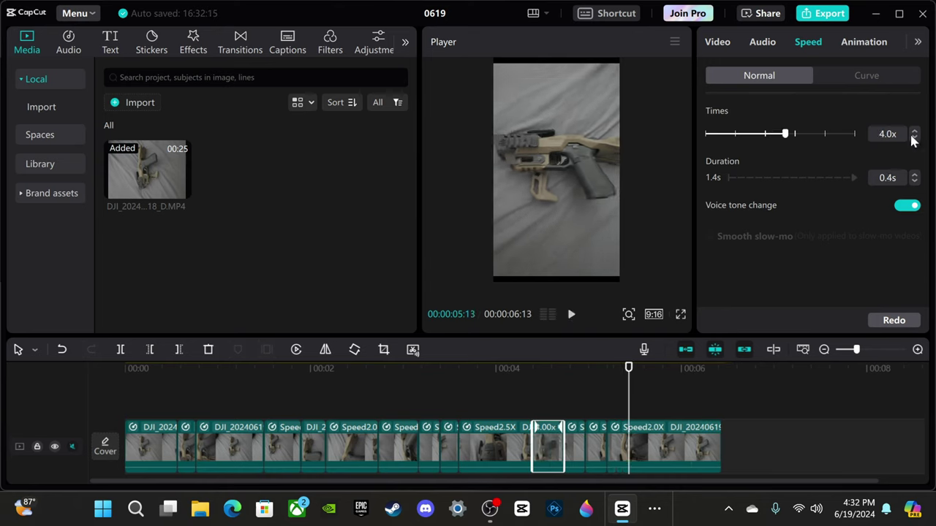
Step: Play the edit twice from around 00:00:04 through the 4.0x piece and the cuts after it
{"action": "left_click_drag", "start_coordinate": [627, 370], "coordinate": [502, 369]}
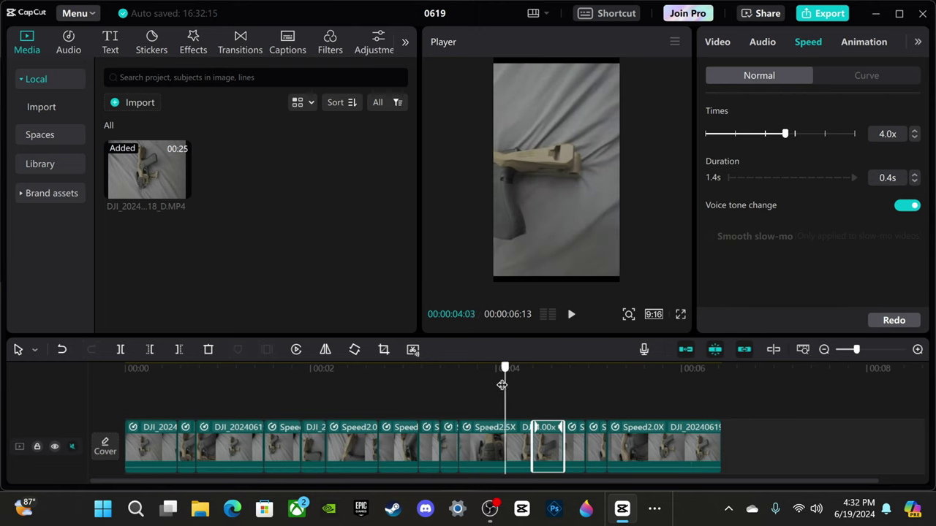
{"action": "left_click", "coordinate": [572, 316]}
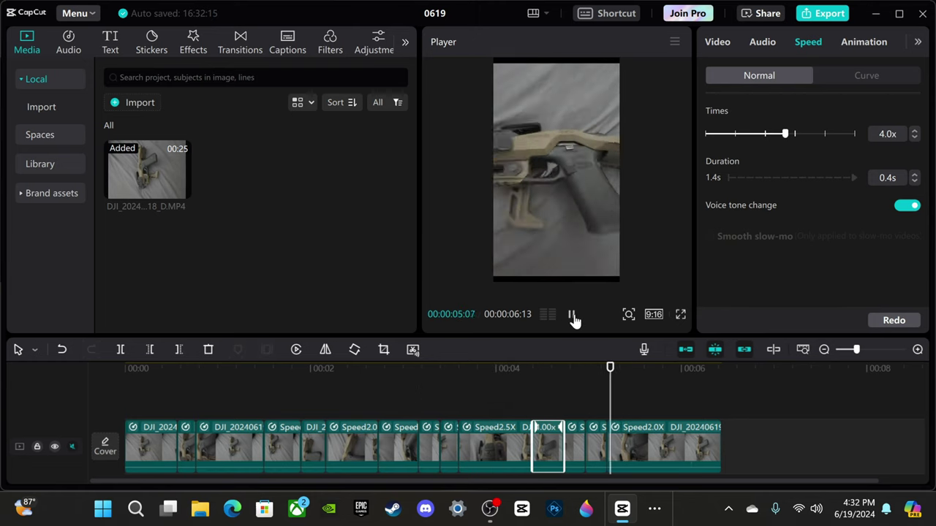
{"action": "left_click", "coordinate": [572, 315]}
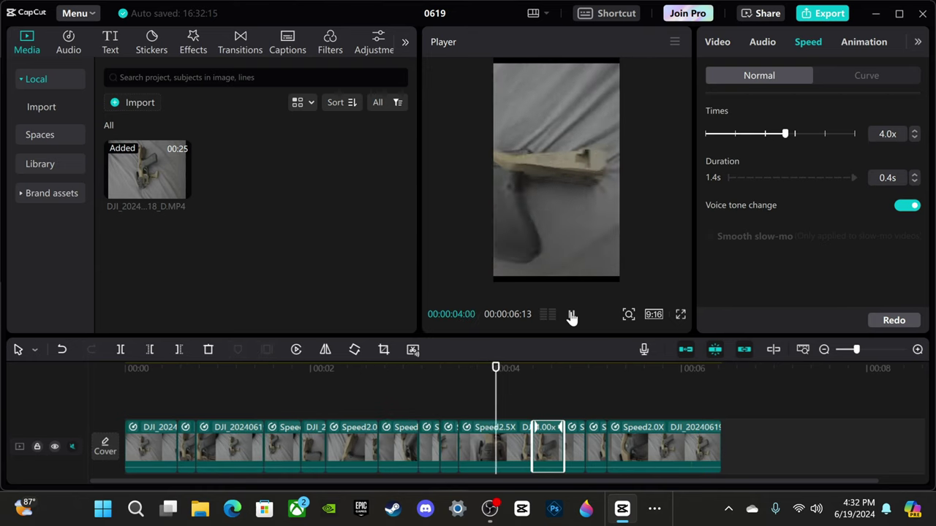
{"action": "left_click", "coordinate": [572, 315]}
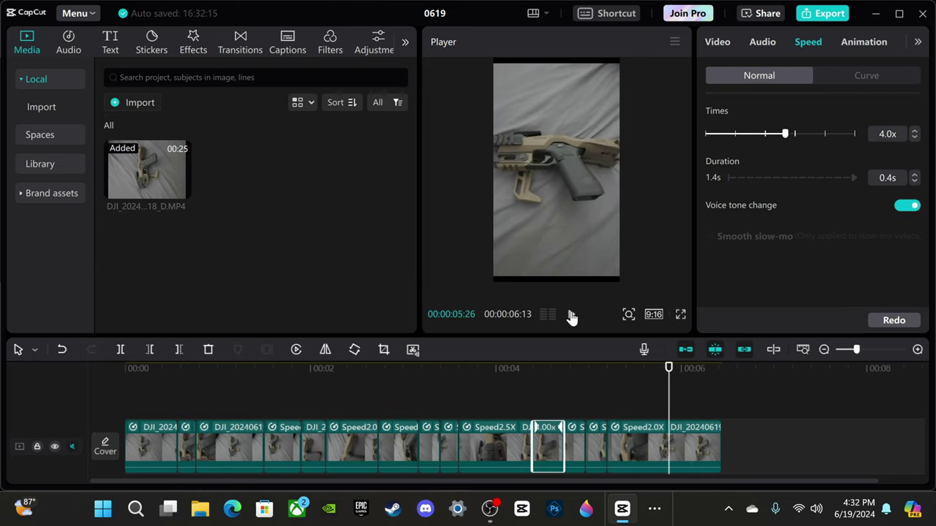
Step: Raise the speed of the selected 4.0x piece to 6.0x
{"action": "left_click", "coordinate": [914, 132]}
{"action": "left_click", "coordinate": [914, 131]}
{"action": "left_click", "coordinate": [914, 131]}
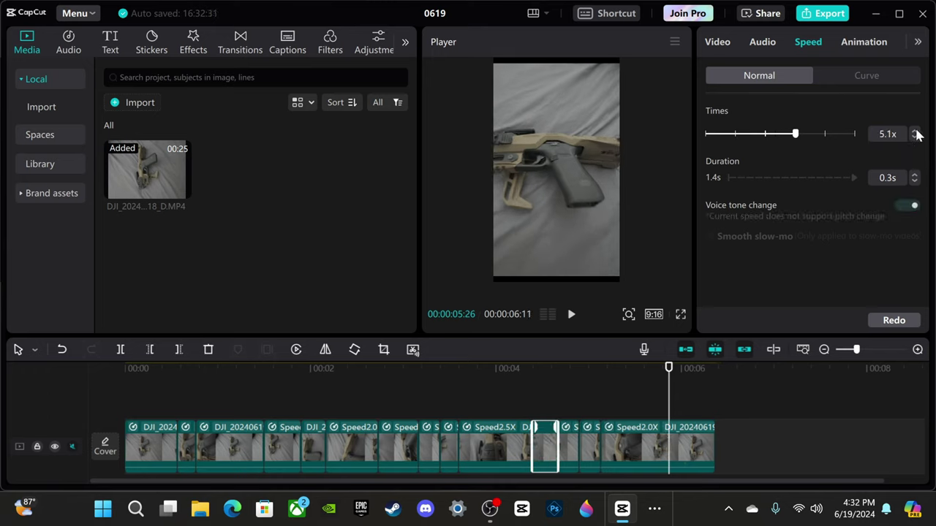
{"action": "left_click", "coordinate": [915, 132]}
{"action": "left_click", "coordinate": [914, 132]}
{"action": "left_click", "coordinate": [914, 131]}
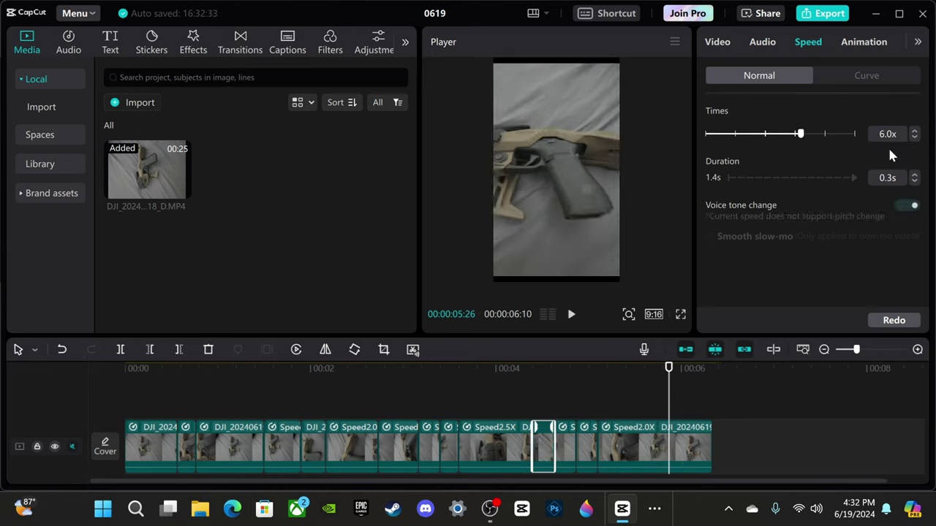
Step: Play the edit from 00:00:02:19 through the 6.0x piece, and replay the part from 00:00:03:18
{"action": "left_click_drag", "start_coordinate": [669, 368], "coordinate": [369, 401]}
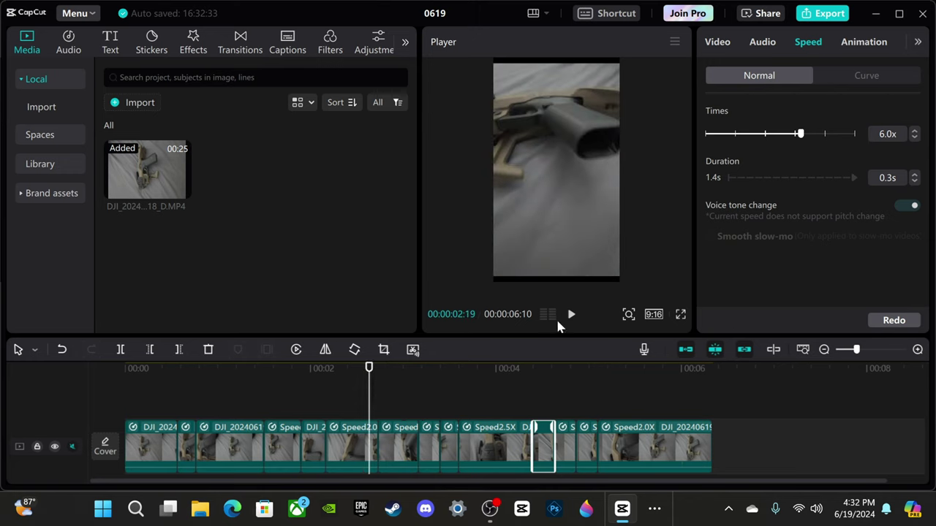
{"action": "left_click", "coordinate": [570, 315]}
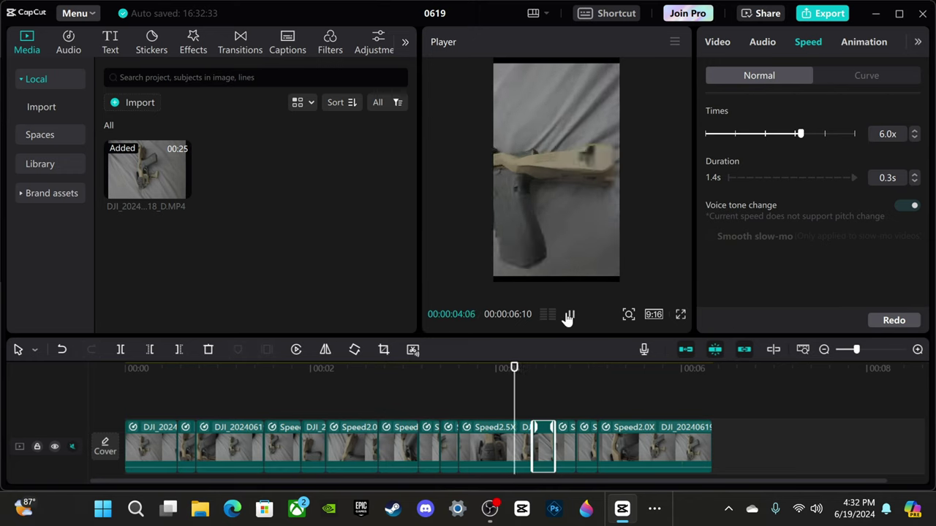
{"action": "left_click", "coordinate": [569, 315]}
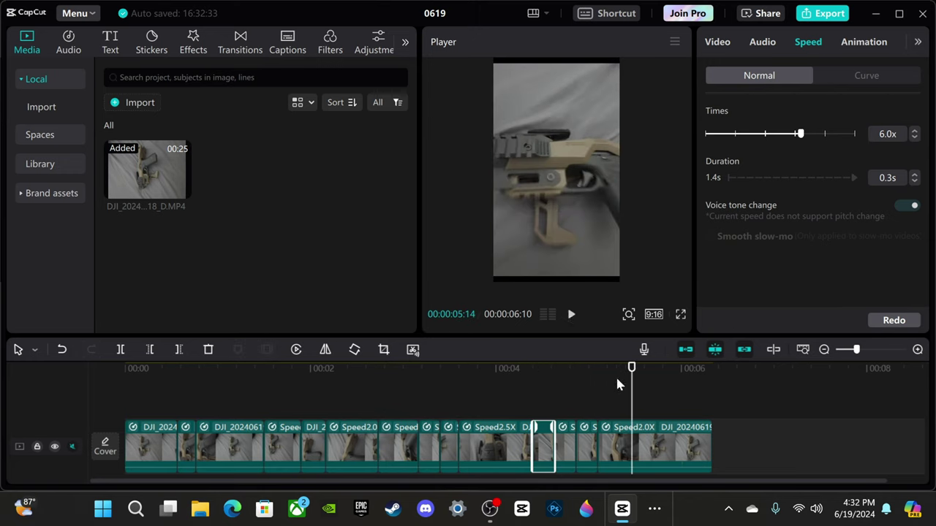
{"action": "left_click_drag", "start_coordinate": [618, 385], "coordinate": [458, 399]}
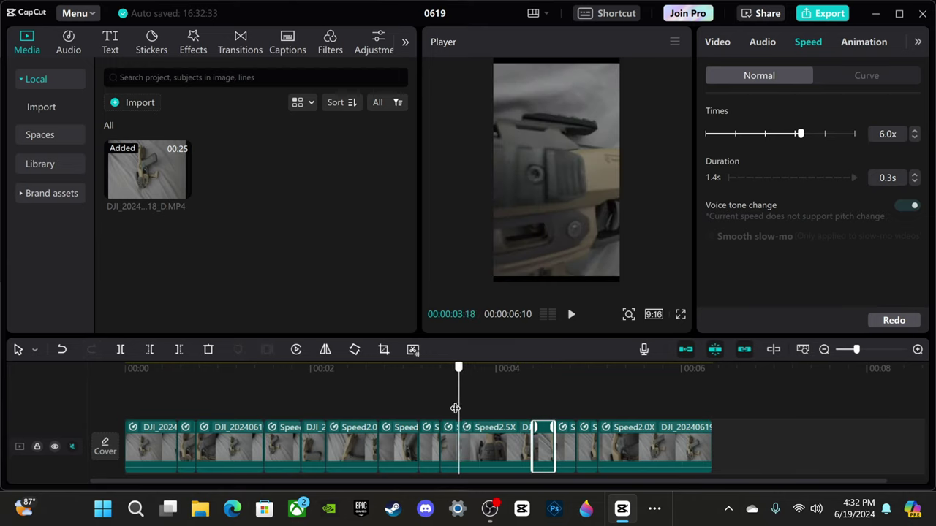
{"action": "left_click", "coordinate": [573, 315]}
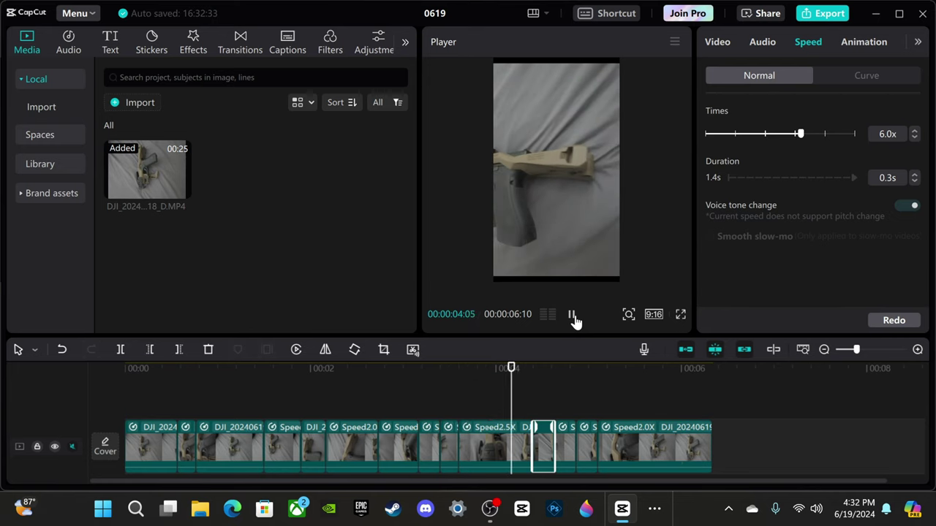
{"action": "left_click", "coordinate": [574, 316]}
Step: Set the speed of the 2.5x piece before the 6.0x one to 5.0x, and play the edit from 00:00:03:24
{"action": "left_click", "coordinate": [493, 437]}
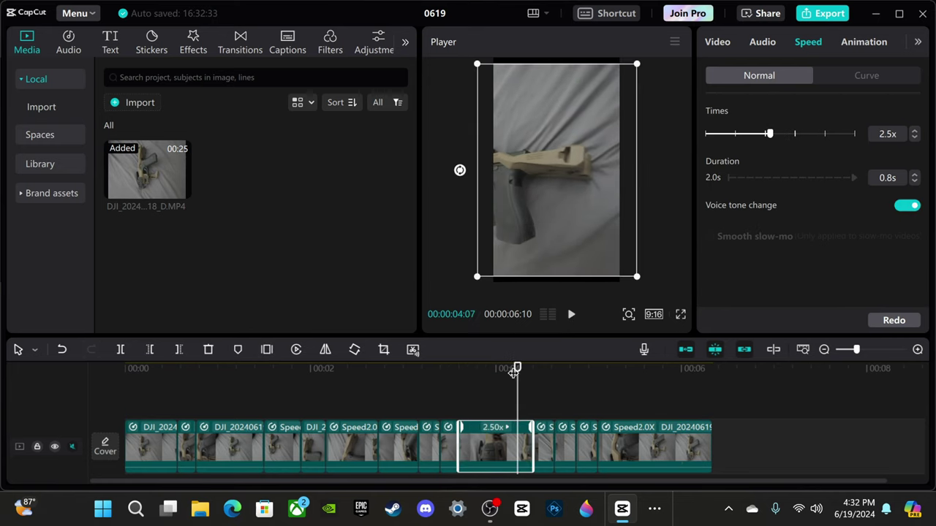
{"action": "left_click_drag", "start_coordinate": [514, 372], "coordinate": [478, 382]}
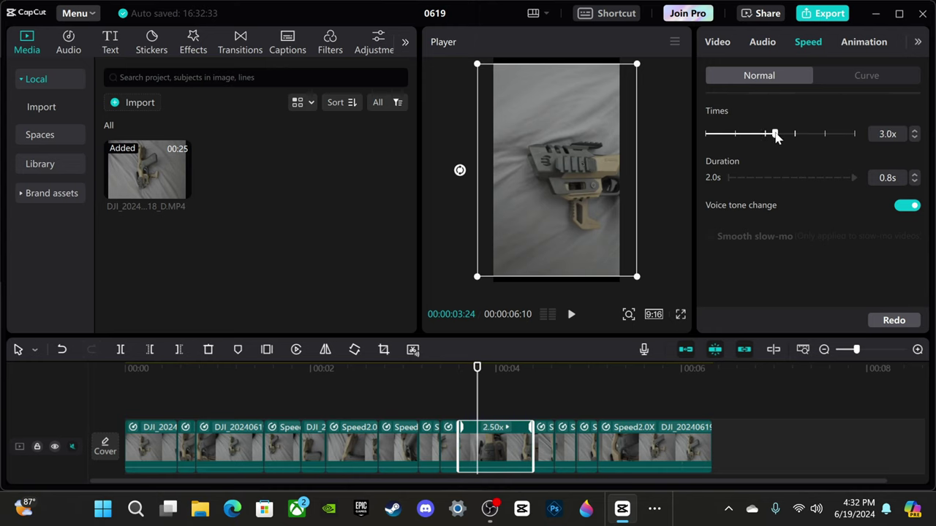
{"action": "left_click_drag", "start_coordinate": [796, 139], "coordinate": [796, 139]}
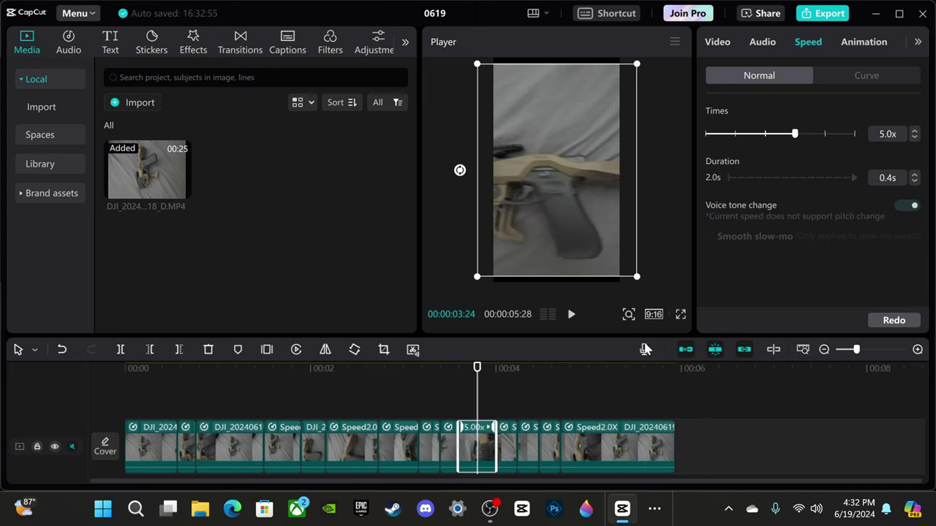
{"action": "left_click", "coordinate": [567, 315]}
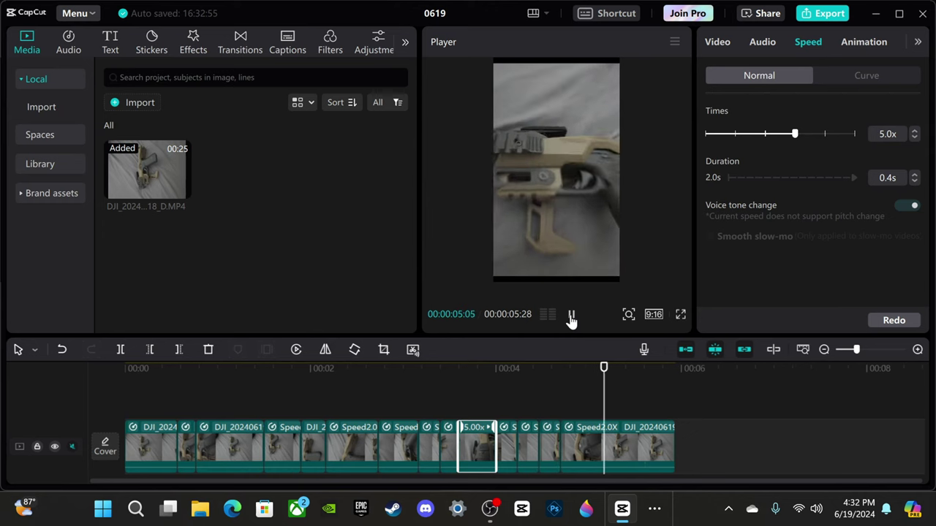
{"action": "left_click", "coordinate": [571, 318]}
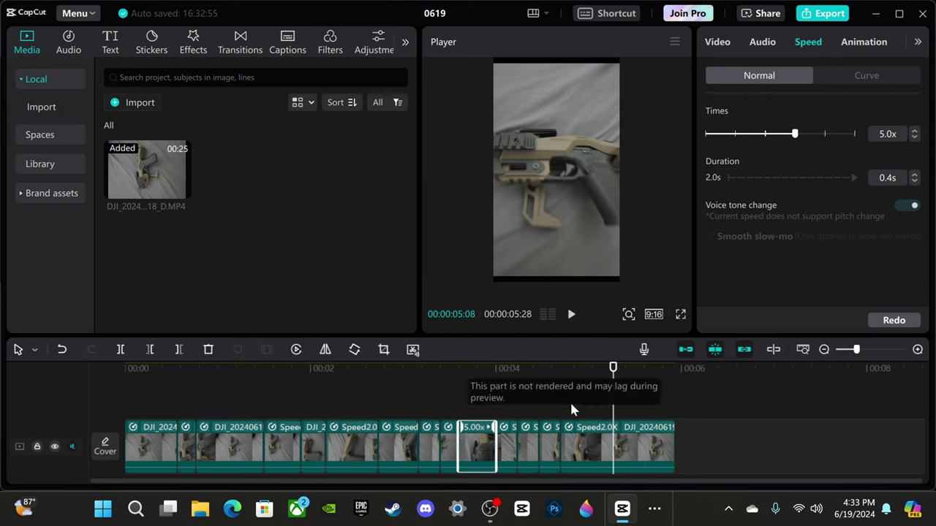
Step: Split the 5.0x piece at 00:00:03:21
{"action": "left_click", "coordinate": [505, 409]}
{"action": "scroll", "coordinate": [812, 349], "scroll_direction": "up", "scroll_amount": 1}
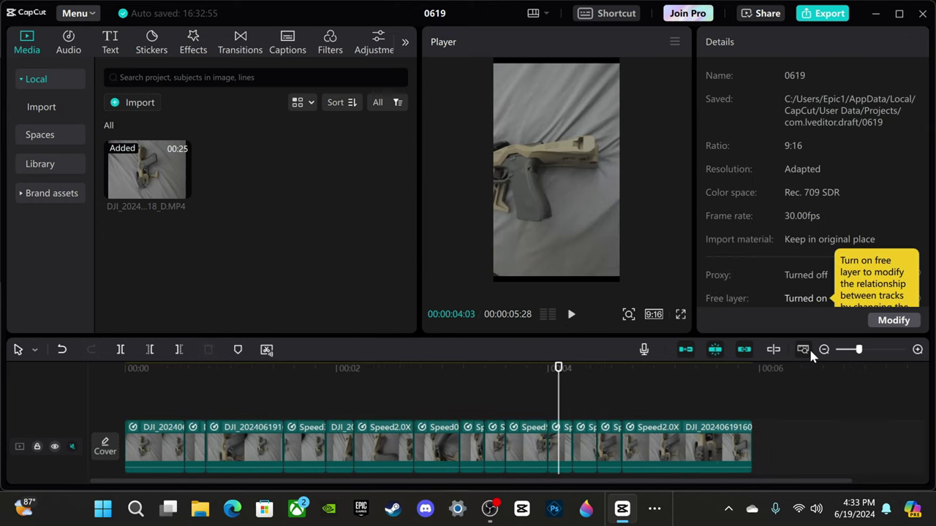
{"action": "left_click", "coordinate": [916, 350]}
{"action": "left_click", "coordinate": [916, 349]}
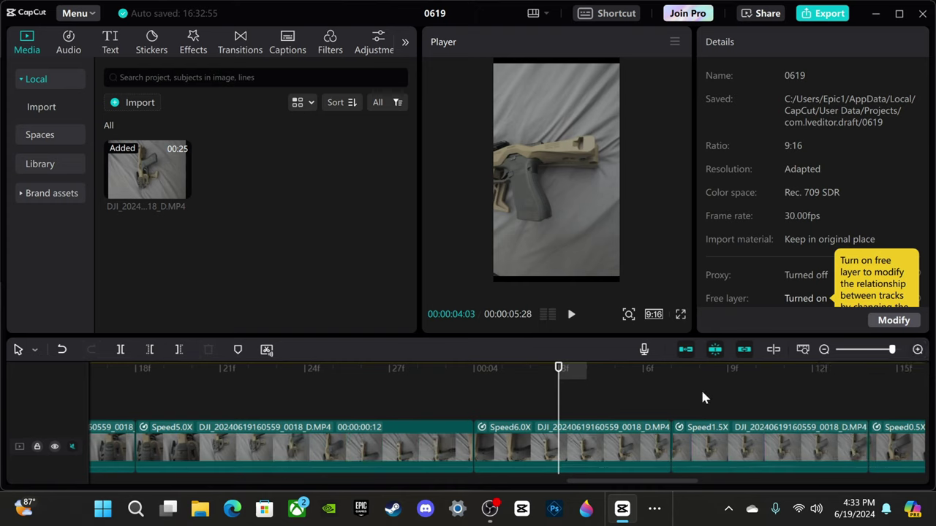
{"action": "left_click_drag", "start_coordinate": [560, 374], "coordinate": [249, 450]}
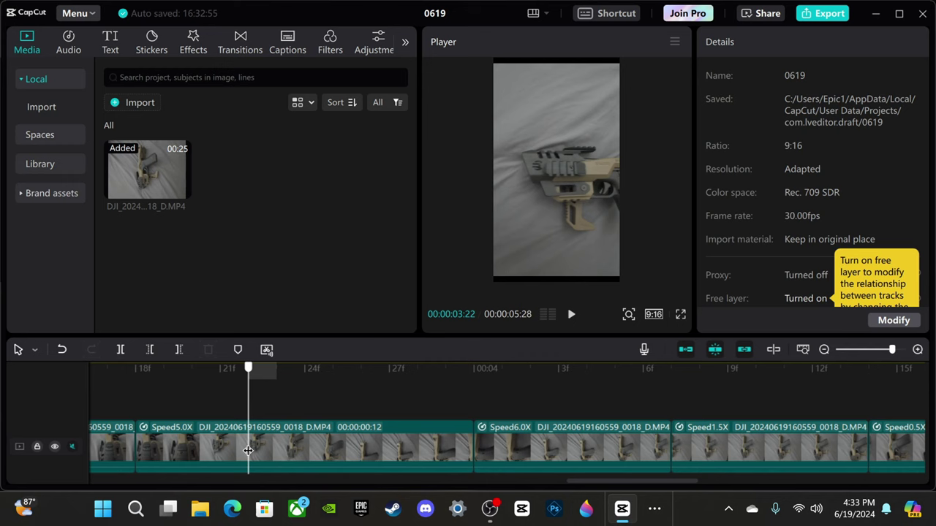
{"action": "left_click", "coordinate": [285, 458]}
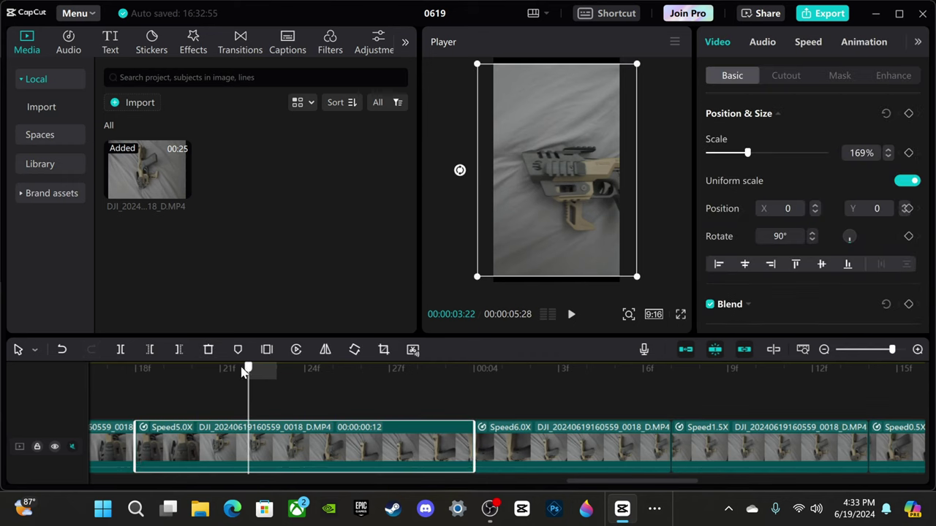
{"action": "left_click_drag", "start_coordinate": [245, 372], "coordinate": [219, 393]}
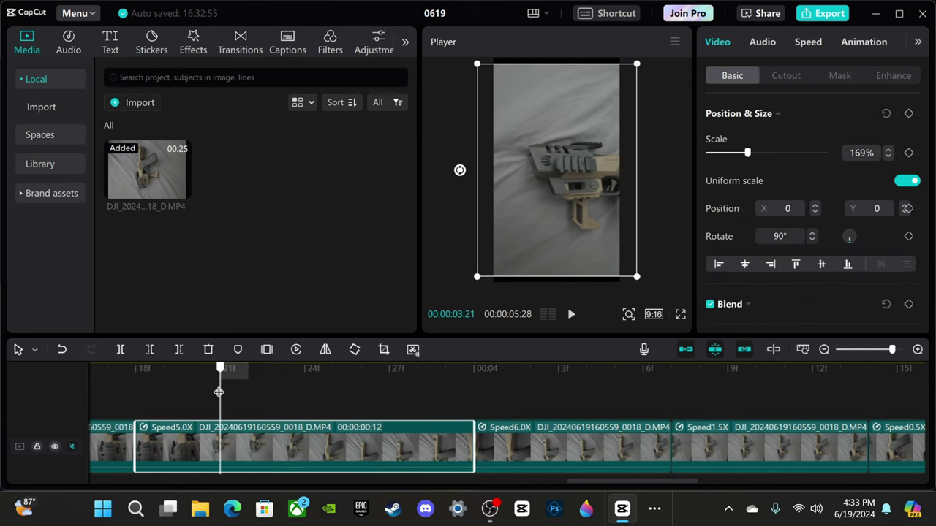
{"action": "left_click", "coordinate": [121, 351]}
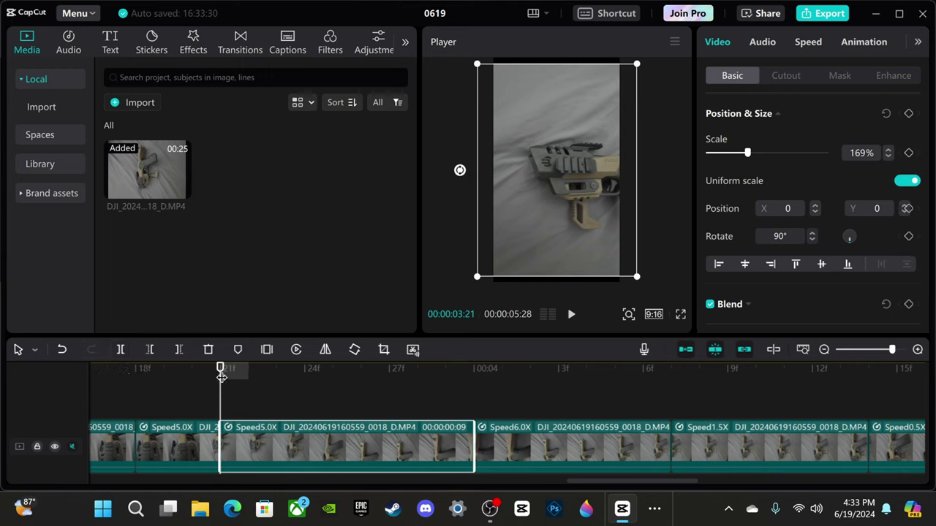
Step: Split the rest of the 5.0x piece at 00:00:03:28 and delete the section between the two cuts
{"action": "left_click_drag", "start_coordinate": [232, 367], "coordinate": [423, 388]}
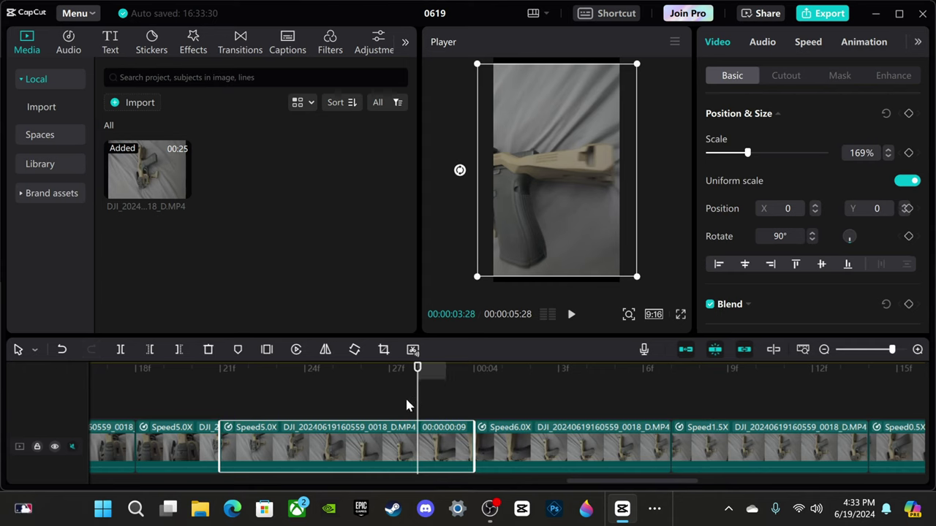
{"action": "left_click", "coordinate": [121, 350]}
{"action": "left_click", "coordinate": [299, 443]}
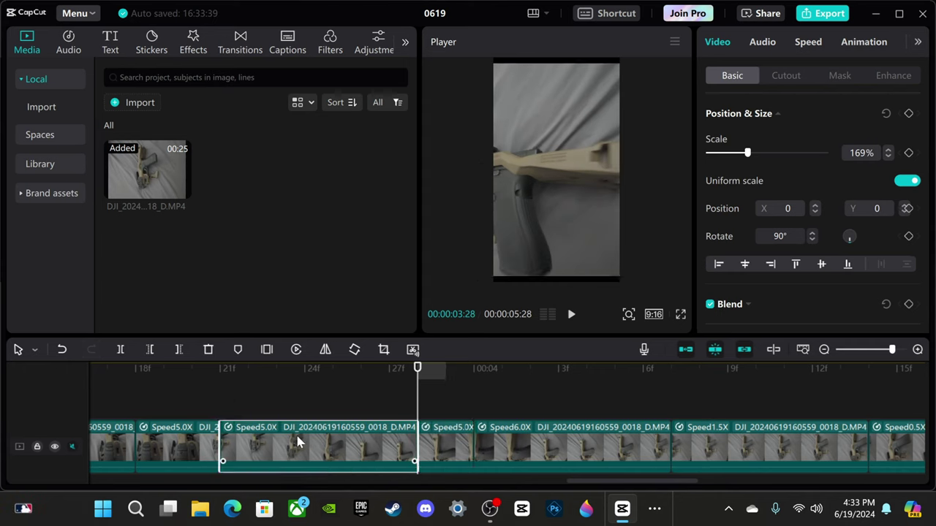
{"action": "left_click", "coordinate": [208, 349]}
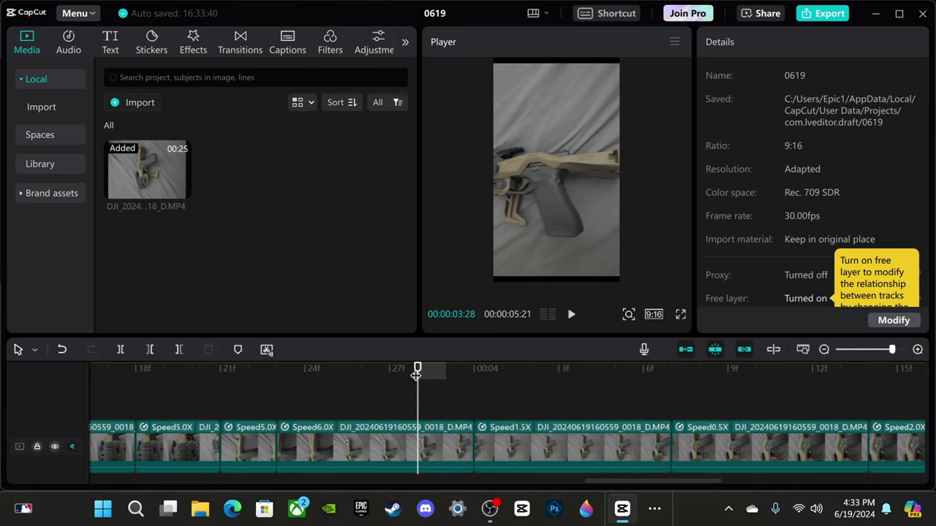
Step: Fit the whole timeline in view, play the shortened edit from 00:00:00:00 in full screen, and return to the editor
{"action": "left_click", "coordinate": [803, 350]}
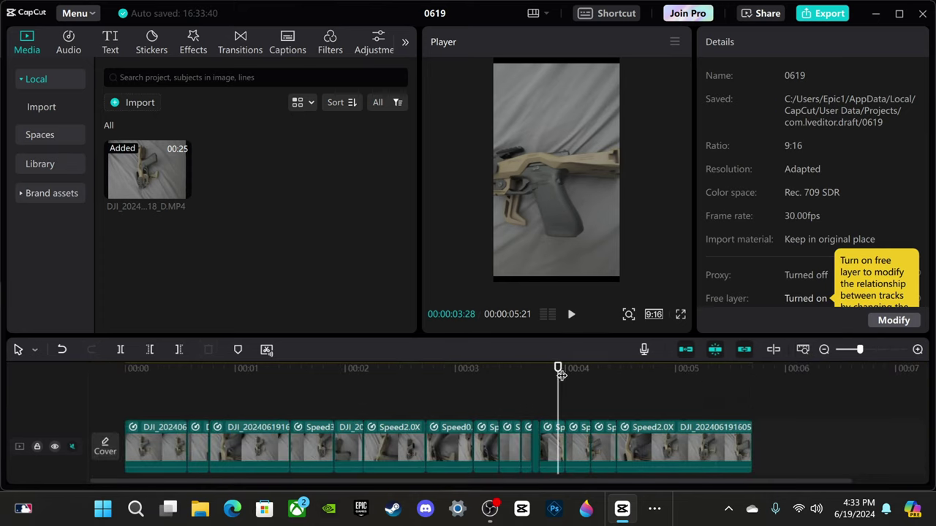
{"action": "left_click_drag", "start_coordinate": [561, 375], "coordinate": [5, 376]}
{"action": "left_click", "coordinate": [681, 315]}
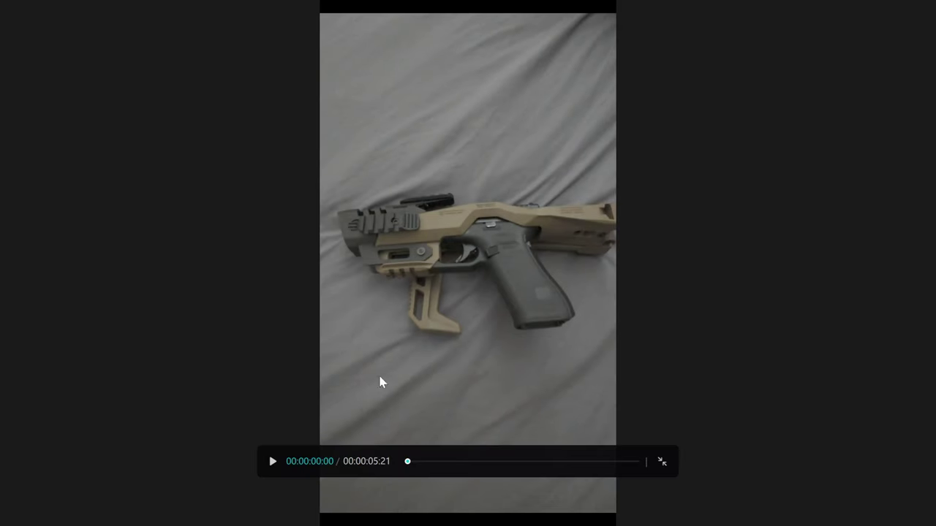
{"action": "left_click", "coordinate": [272, 462]}
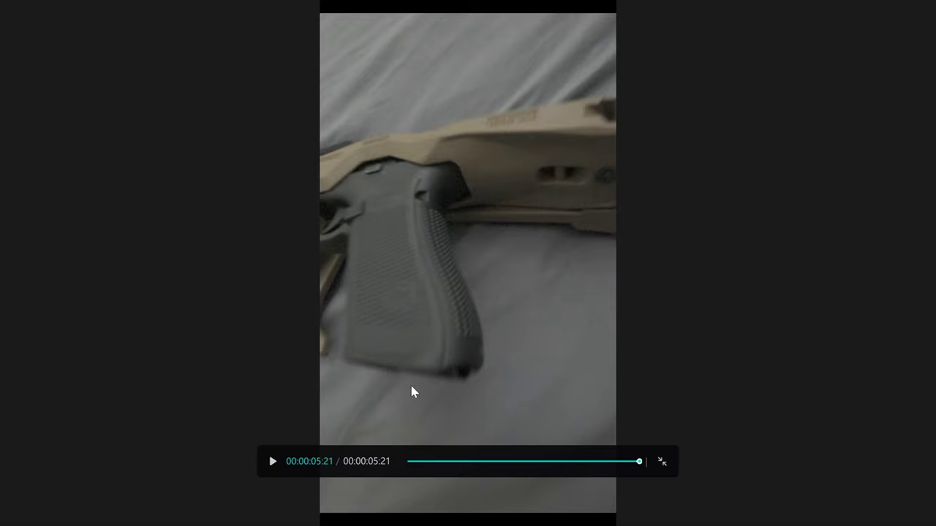
{"action": "left_click", "coordinate": [663, 465]}
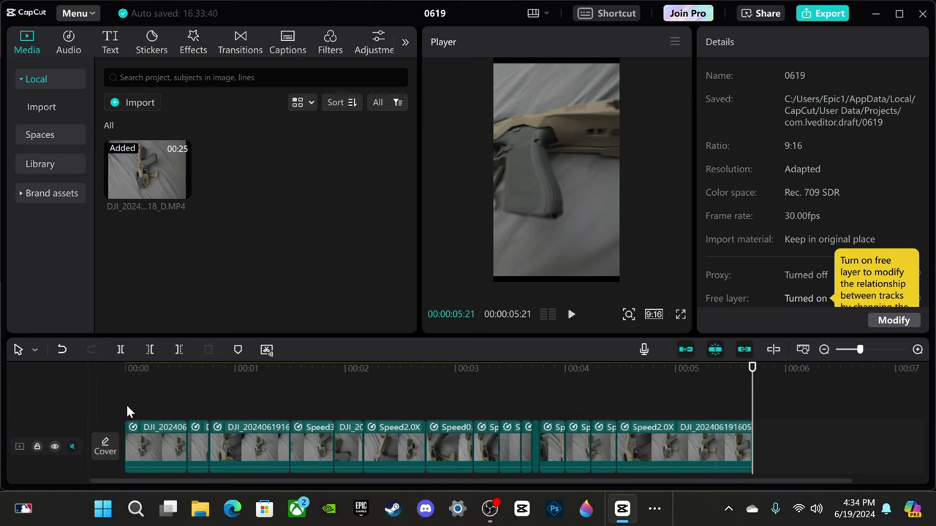
Step: Stabilize all pieces on the timeline and turn on motion blur for them with a blur strength of 100
{"action": "left_click_drag", "start_coordinate": [128, 412], "coordinate": [800, 468]}
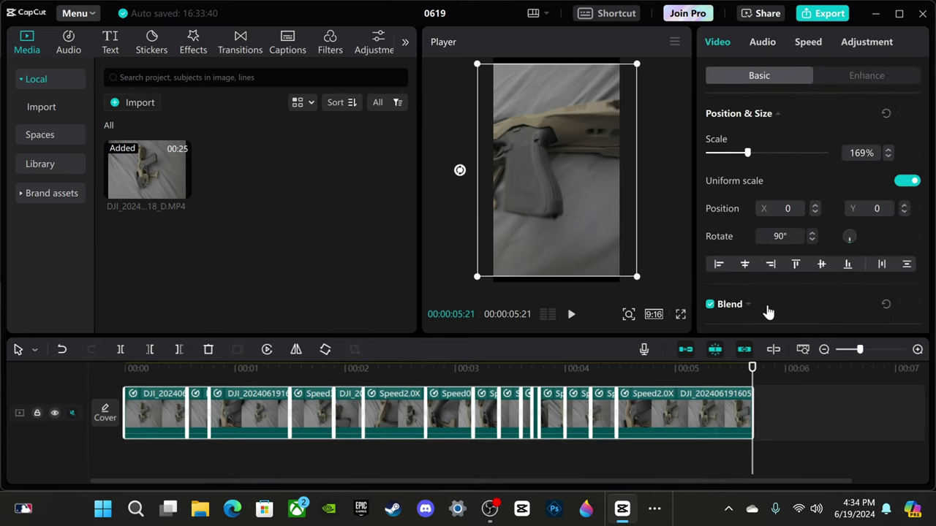
{"action": "scroll", "coordinate": [768, 312], "scroll_direction": "down", "scroll_amount": 2}
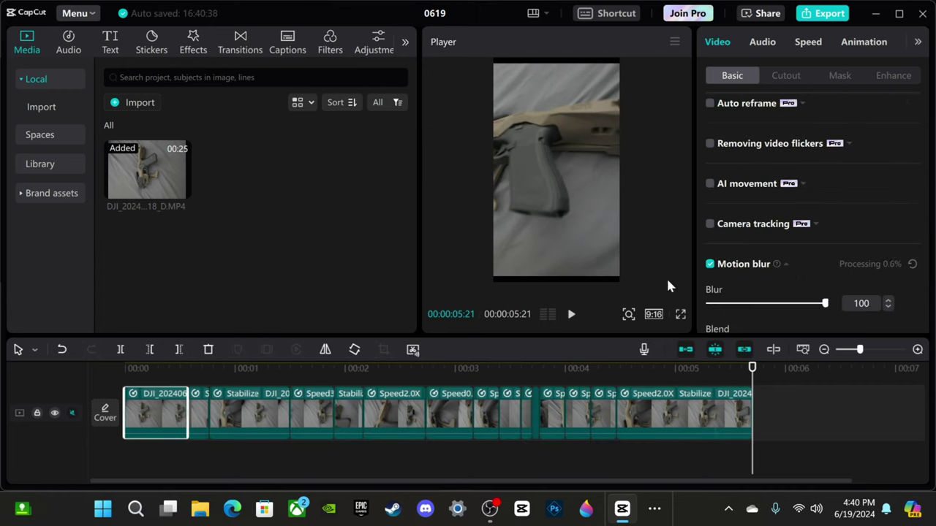
{"action": "left_click", "coordinate": [198, 413]}
{"action": "left_click", "coordinate": [483, 413]}
{"action": "left_click", "coordinate": [709, 264]}
{"action": "left_click", "coordinate": [578, 413]}
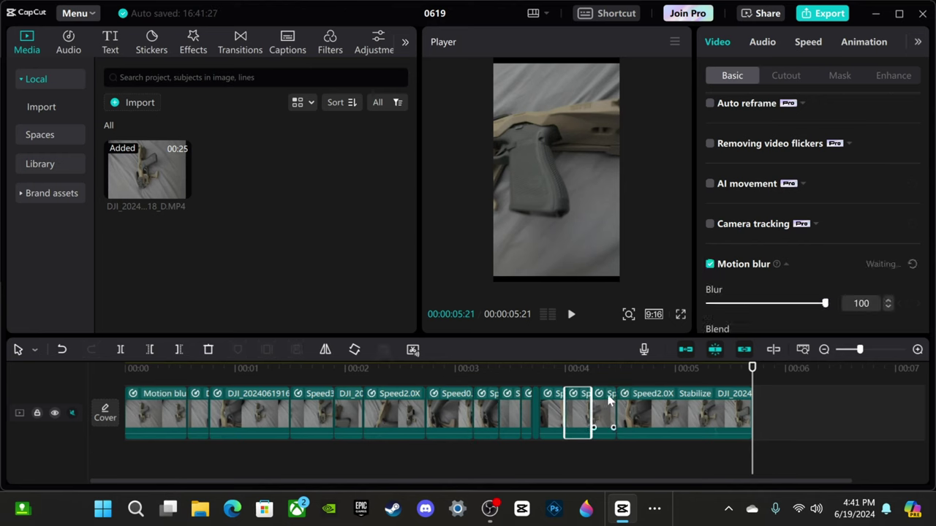
{"action": "left_click", "coordinate": [644, 413]}
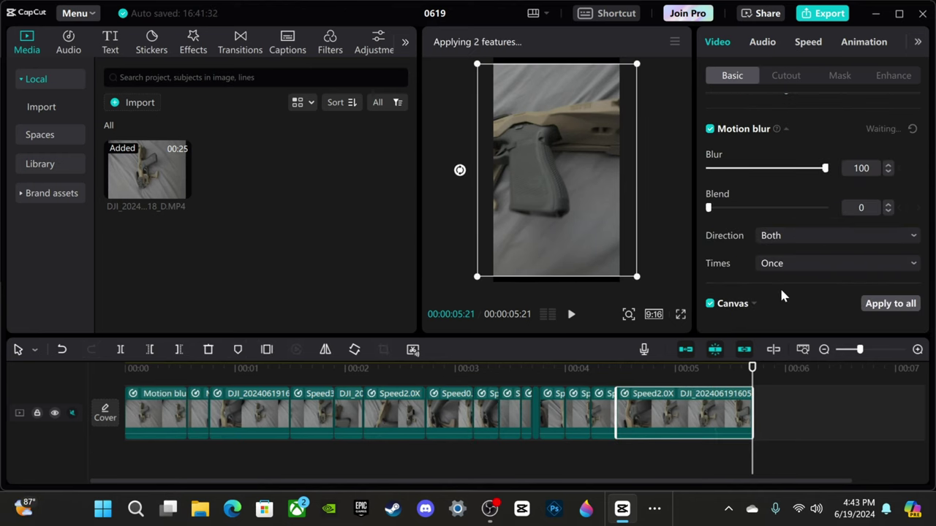
{"action": "right_click", "coordinate": [483, 415]}
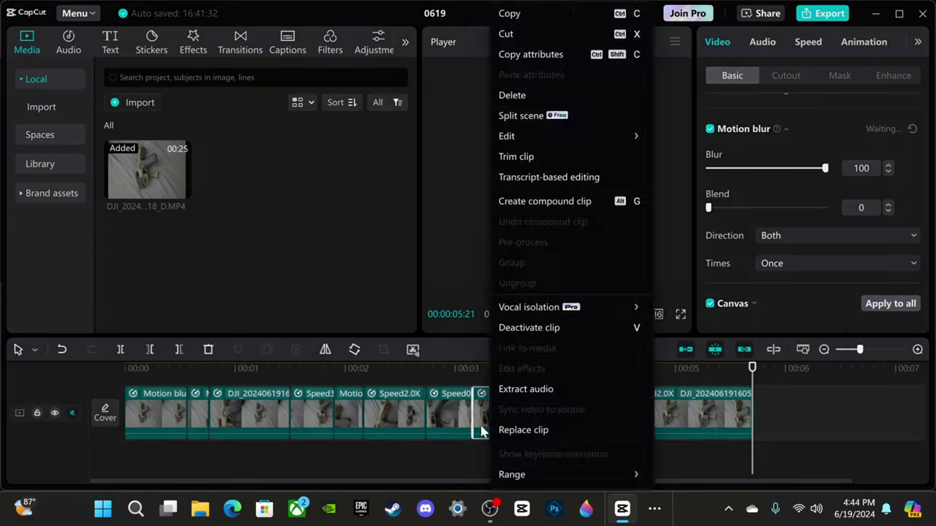
{"action": "left_click", "coordinate": [198, 413]}
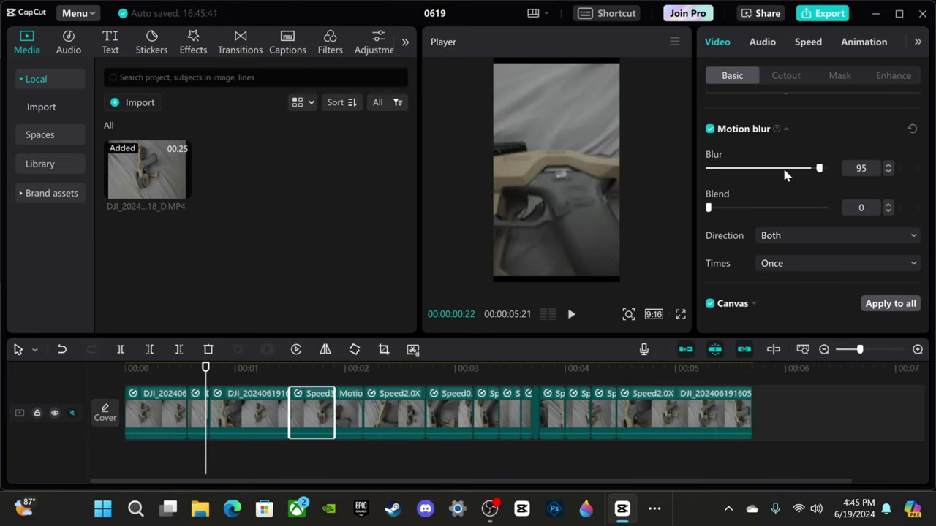
Step: Play the whole edit in full screen to check the blurred motion, and return to the editor
{"action": "key", "text": "ctrl+shift+f"}
{"action": "left_click", "coordinate": [272, 462]}
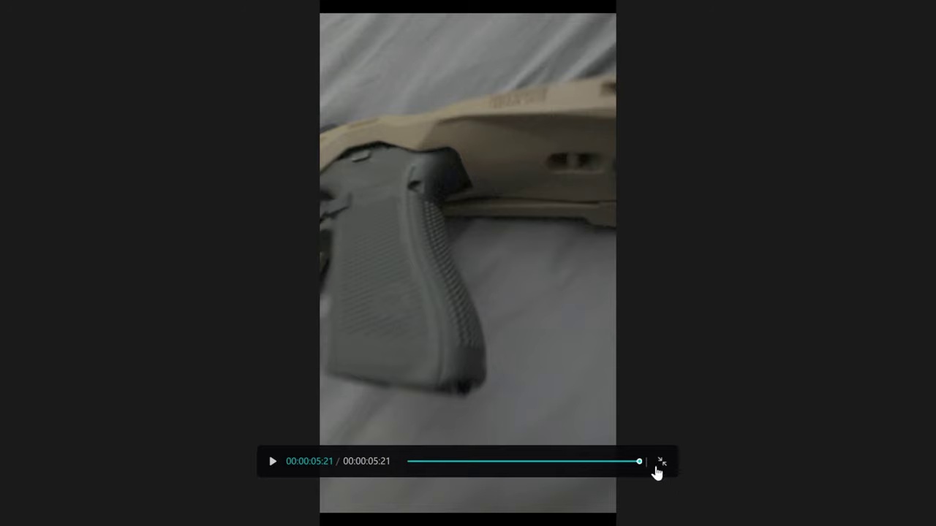
{"action": "left_click", "coordinate": [661, 463]}
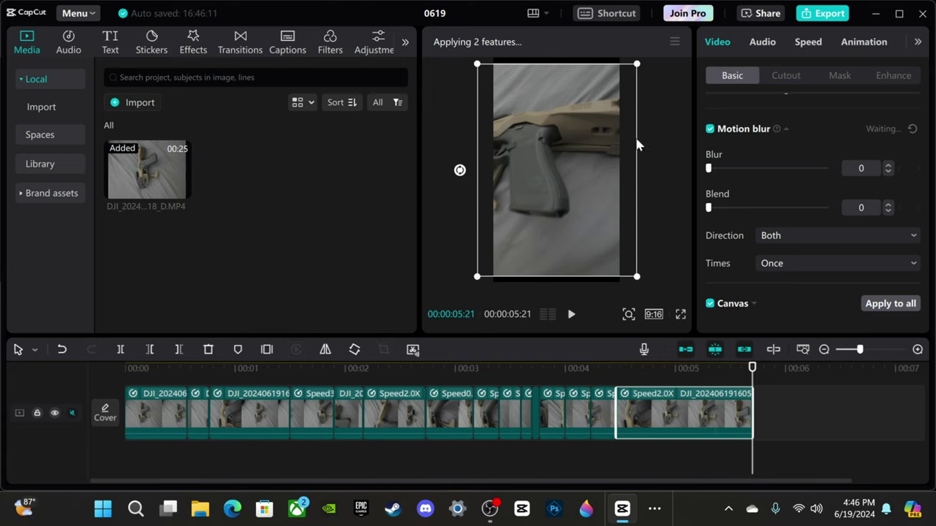
Step: Move the playhead to 00:00:00:05 and open the color curves adjustment of the last piece
{"action": "mouse_move", "coordinate": [143, 381]}
{"action": "left_mouse_down"}
{"action": "mouse_move", "coordinate": [119, 390]}
{"action": "mouse_move", "coordinate": [142, 390]}
{"action": "left_mouse_up"}
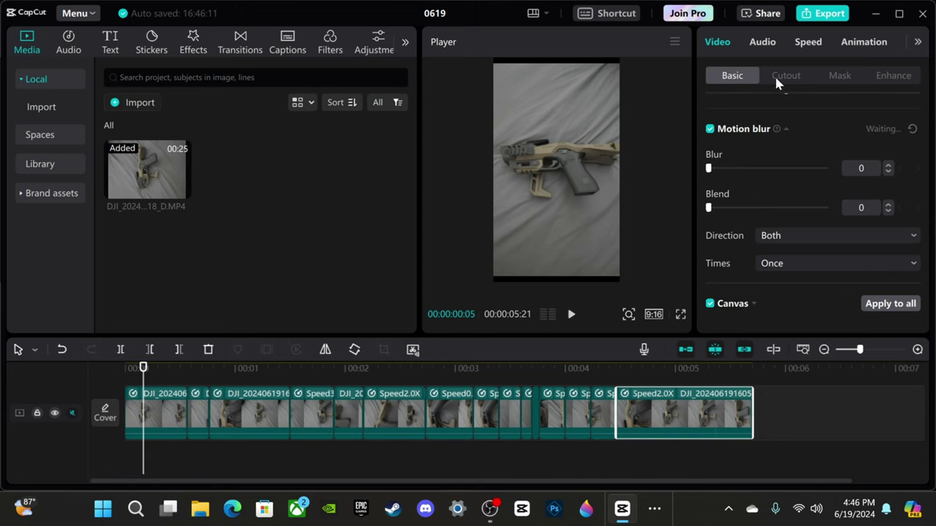
{"action": "left_click", "coordinate": [917, 43]}
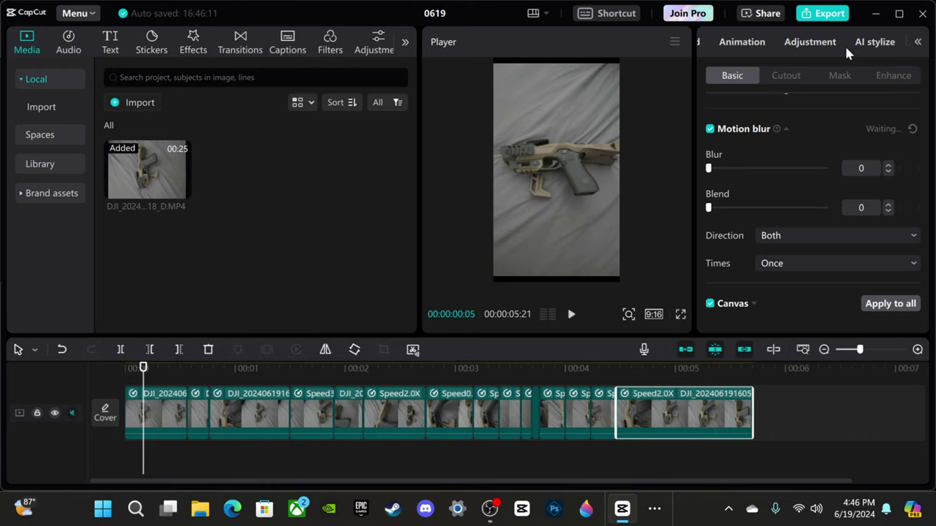
{"action": "left_click", "coordinate": [812, 42]}
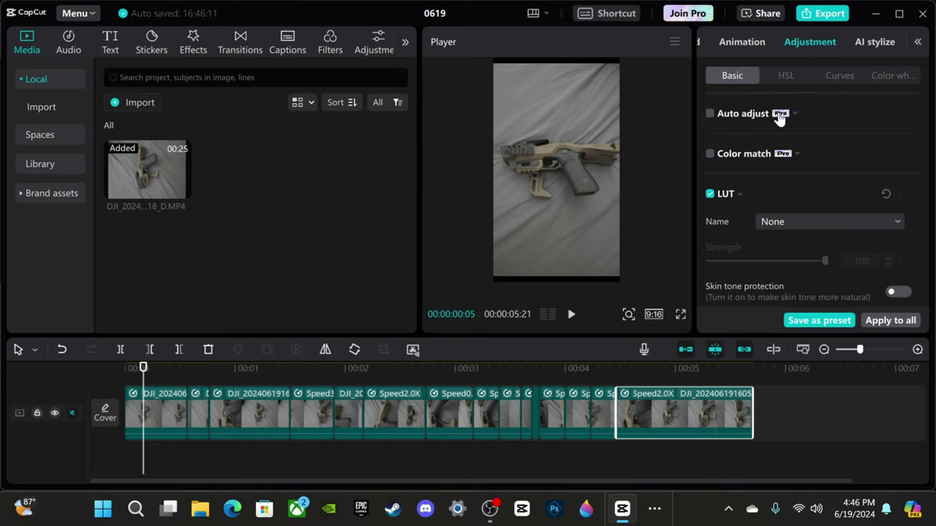
{"action": "left_click", "coordinate": [837, 79]}
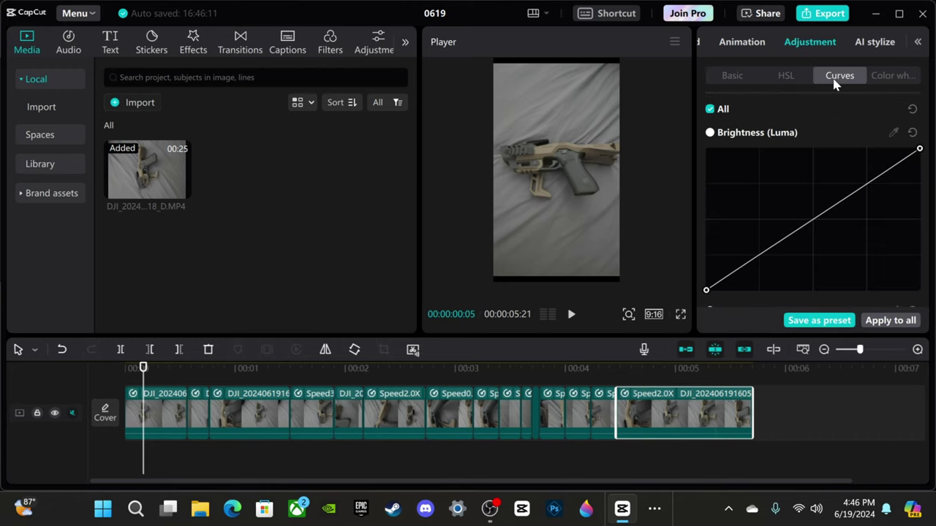
Step: Add three points to the last piece's Brightness (Luma) curve and raise the upper one to the maximum
{"action": "left_click", "coordinate": [869, 181]}
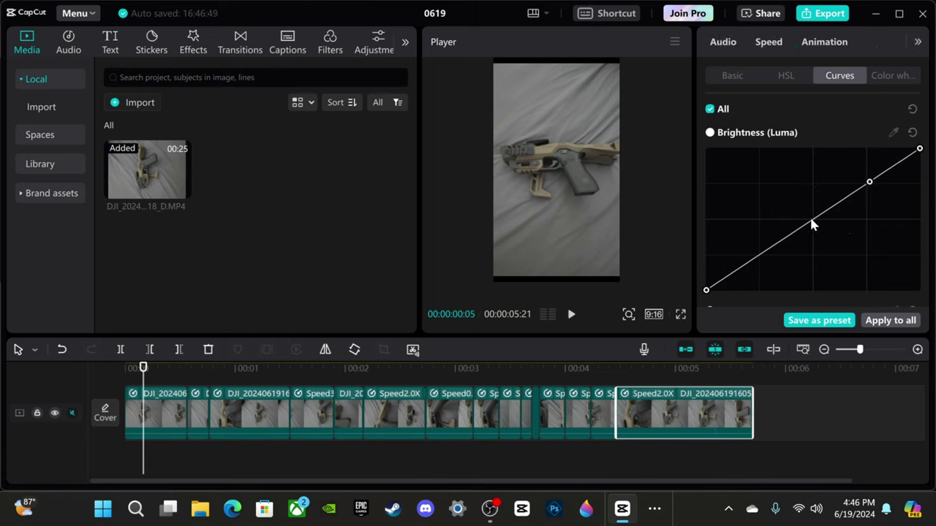
{"action": "left_click", "coordinate": [814, 218]}
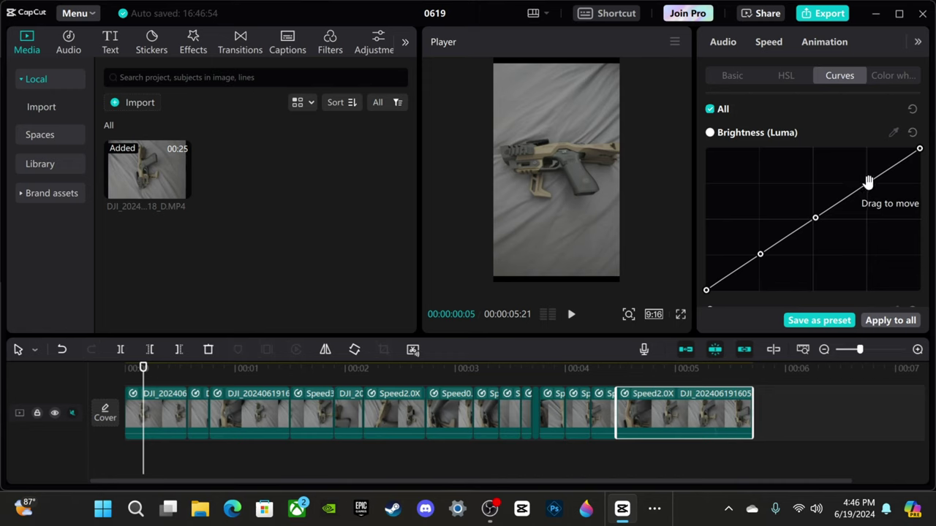
{"action": "left_click_drag", "start_coordinate": [869, 182], "coordinate": [596, 136]}
{"action": "left_click_drag", "start_coordinate": [824, 149], "coordinate": [873, 148]}
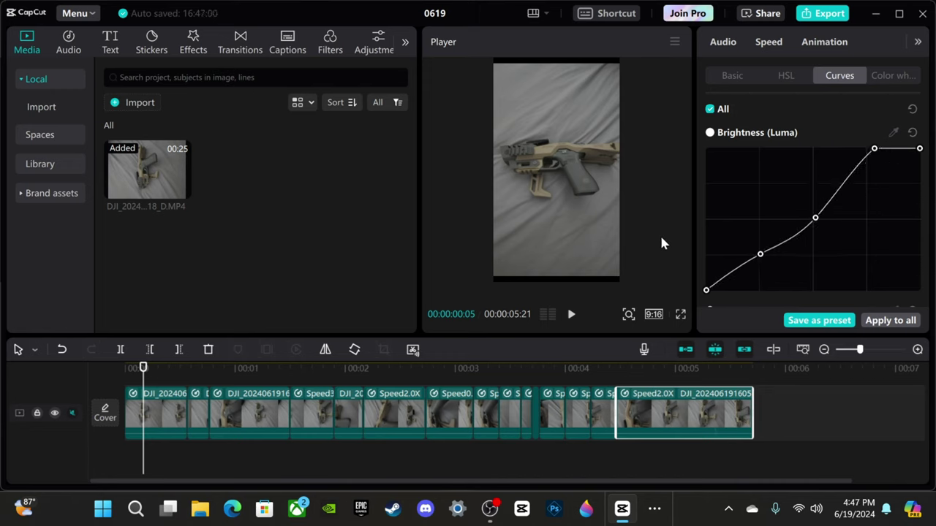
Step: Shape the first piece's Brightness (Luma) curve with three points, darkening the shadows, lifting the midtones slightly and pulling down the highlights
{"action": "left_click", "coordinate": [162, 413]}
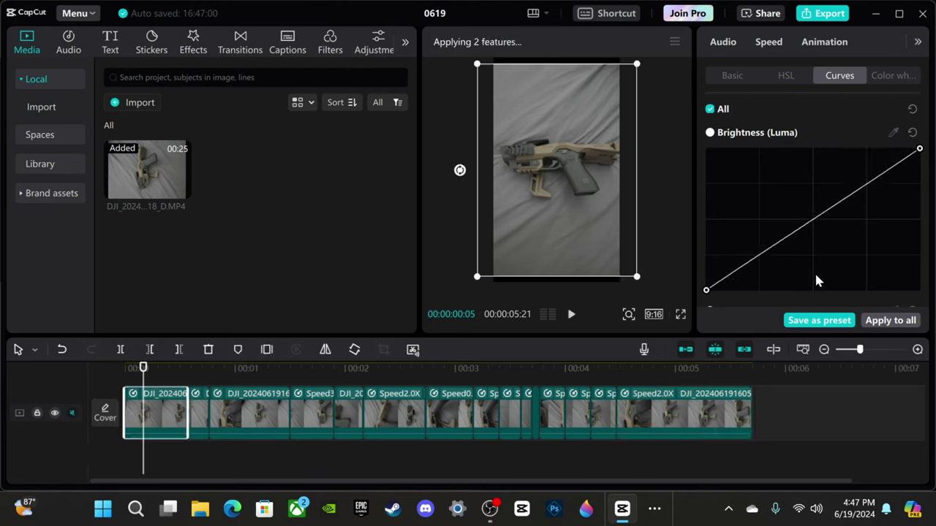
{"action": "left_click", "coordinate": [865, 184]}
{"action": "left_click_drag", "start_coordinate": [864, 188], "coordinate": [914, 149]}
{"action": "mouse_move", "coordinate": [817, 220]}
{"action": "left_mouse_down"}
{"action": "mouse_move", "coordinate": [817, 246]}
{"action": "mouse_move", "coordinate": [824, 230]}
{"action": "mouse_move", "coordinate": [800, 211]}
{"action": "mouse_move", "coordinate": [825, 192]}
{"action": "mouse_move", "coordinate": [798, 242]}
{"action": "mouse_move", "coordinate": [804, 165]}
{"action": "mouse_move", "coordinate": [816, 212]}
{"action": "left_mouse_up"}
{"action": "left_click_drag", "start_coordinate": [751, 159], "coordinate": [812, 221]}
{"action": "left_click_drag", "start_coordinate": [760, 257], "coordinate": [744, 279]}
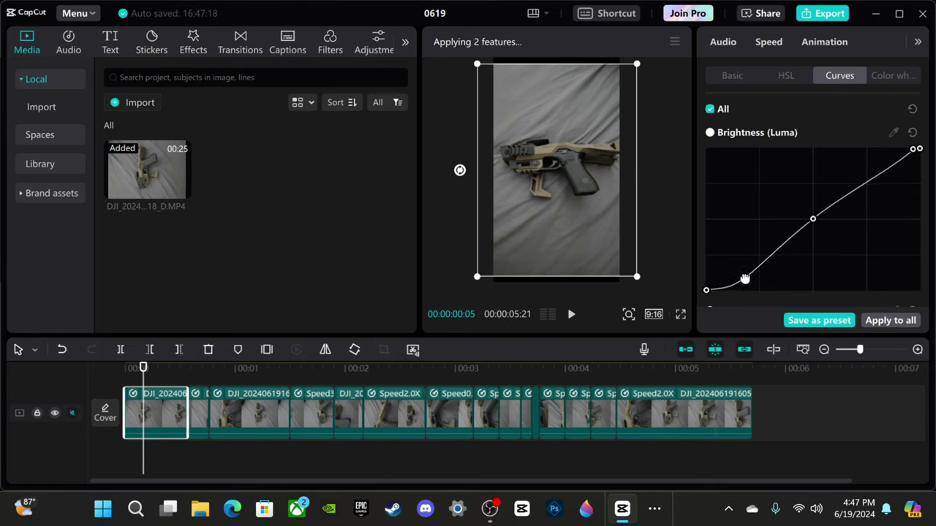
{"action": "mouse_move", "coordinate": [813, 217]}
{"action": "left_mouse_down"}
{"action": "mouse_move", "coordinate": [811, 202]}
{"action": "mouse_move", "coordinate": [805, 210]}
{"action": "mouse_move", "coordinate": [821, 209]}
{"action": "left_mouse_up"}
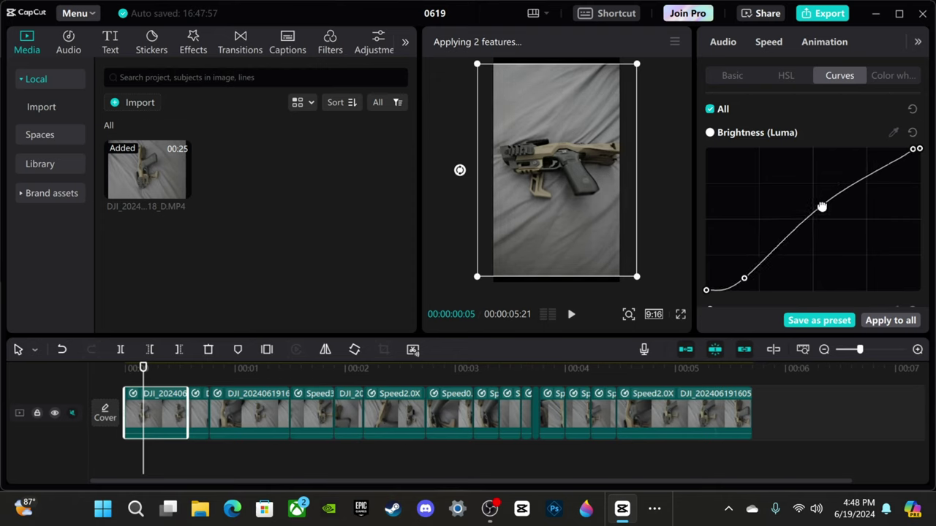
{"action": "left_click_drag", "start_coordinate": [911, 152], "coordinate": [882, 197]}
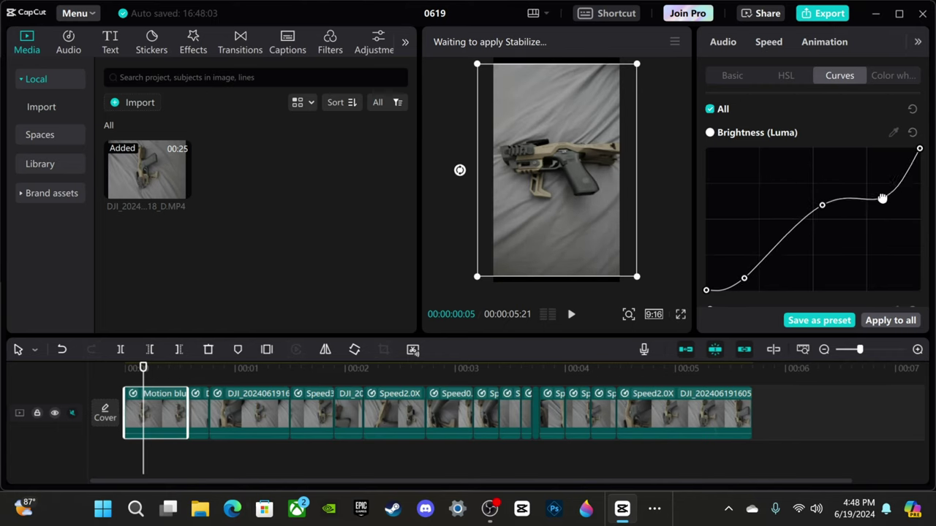
Step: Play the opening of the edit from 00:00:00:00 to check the curve adjustment, and stop the playback
{"action": "left_click_drag", "start_coordinate": [145, 370], "coordinate": [123, 370]}
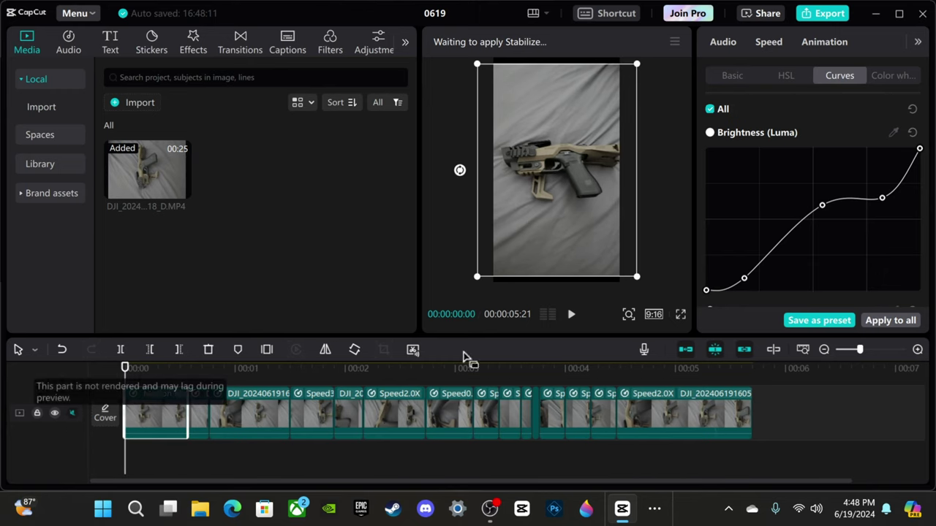
{"action": "left_click", "coordinate": [572, 315]}
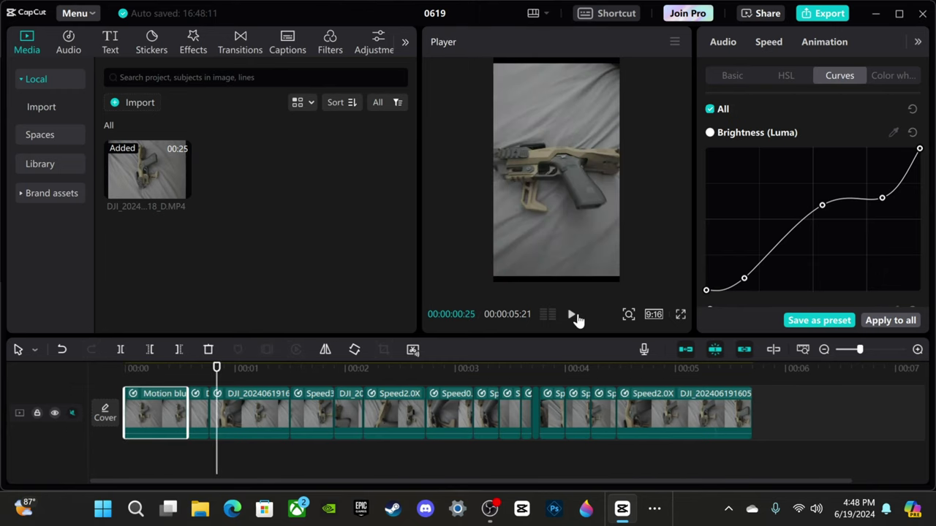
{"action": "left_click", "coordinate": [574, 315]}
Step: Apply the first piece's curve adjustment to all pieces and play the edit from the start
{"action": "left_click_drag", "start_coordinate": [217, 372], "coordinate": [136, 376]}
{"action": "left_click", "coordinate": [890, 322]}
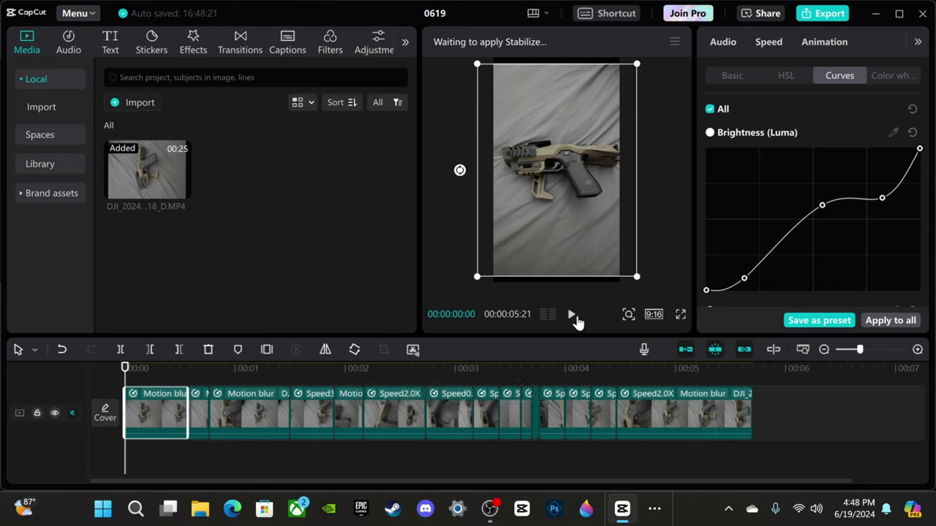
{"action": "left_click", "coordinate": [571, 316]}
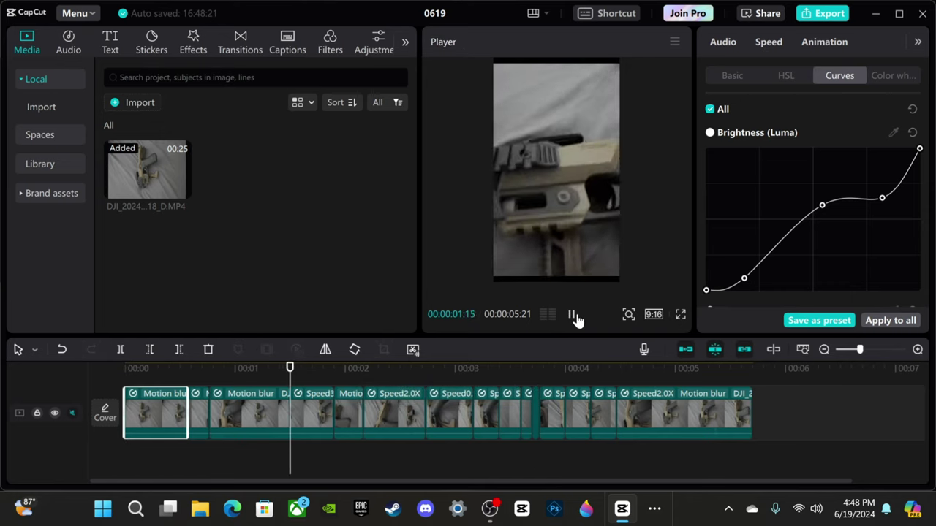
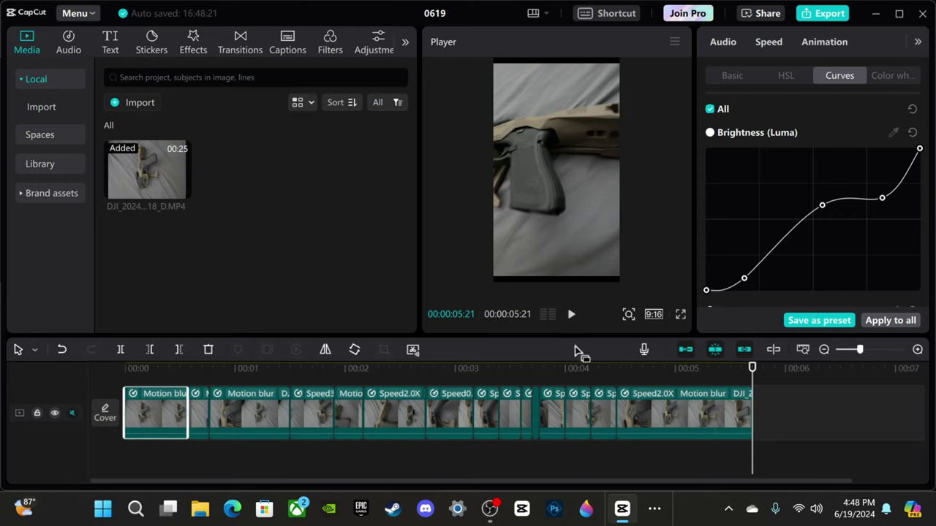
Step: Select the last piece, move the playhead to 00:00:05:10 and open the Out animations
{"action": "left_click", "coordinate": [707, 411]}
{"action": "left_click", "coordinate": [670, 369]}
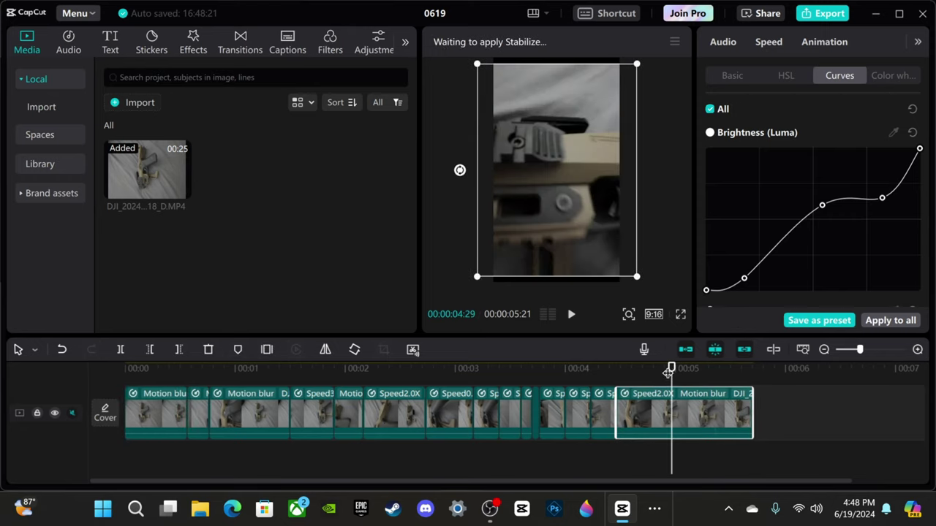
{"action": "left_click_drag", "start_coordinate": [669, 369], "coordinate": [712, 390]}
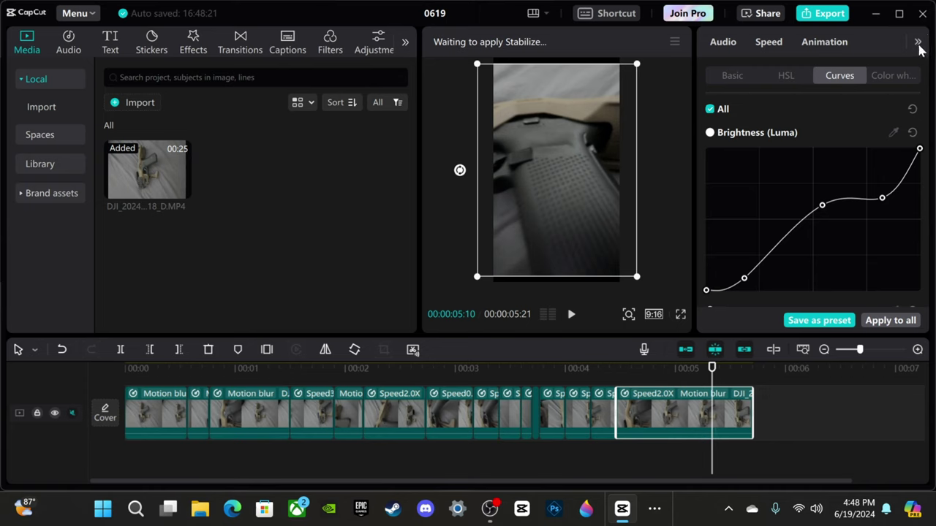
{"action": "left_click", "coordinate": [802, 44]}
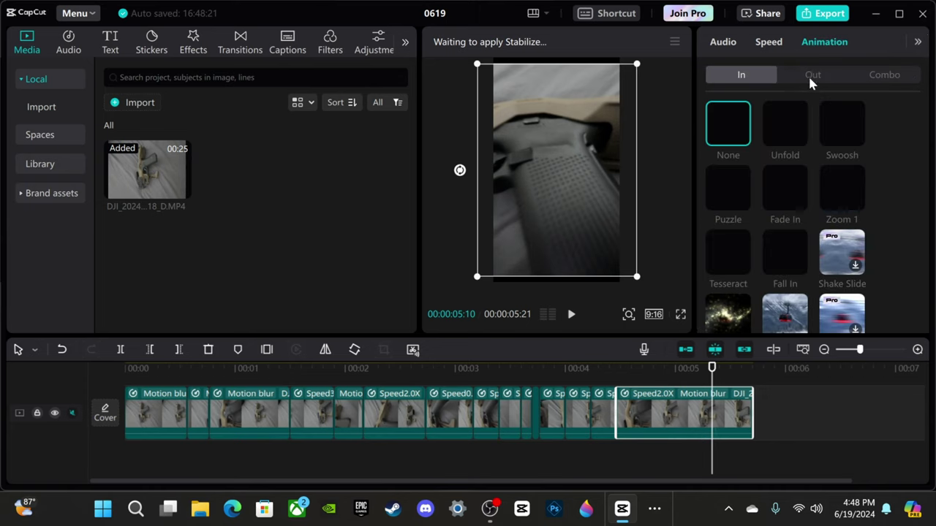
{"action": "left_click", "coordinate": [811, 75]}
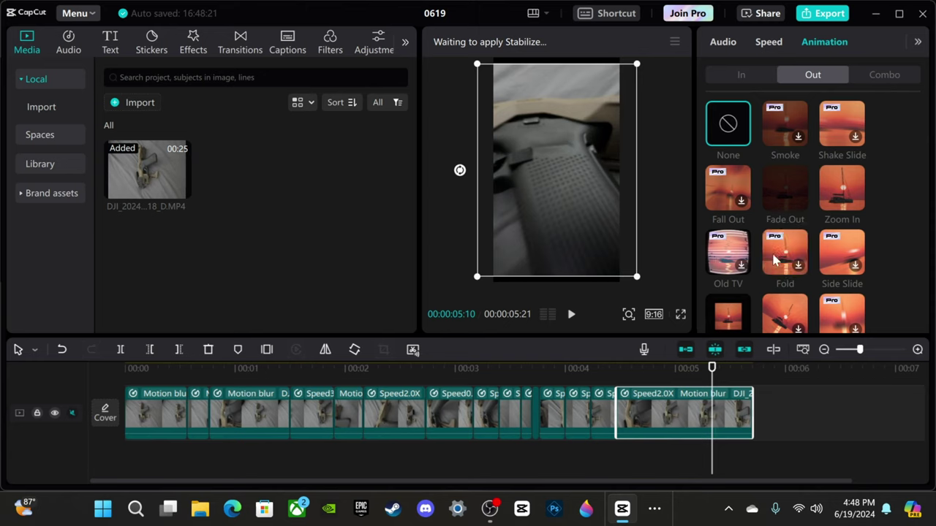
Step: Look through the available Out animations for one to end the last piece with
{"action": "scroll", "coordinate": [810, 264], "scroll_direction": "down", "scroll_amount": 1}
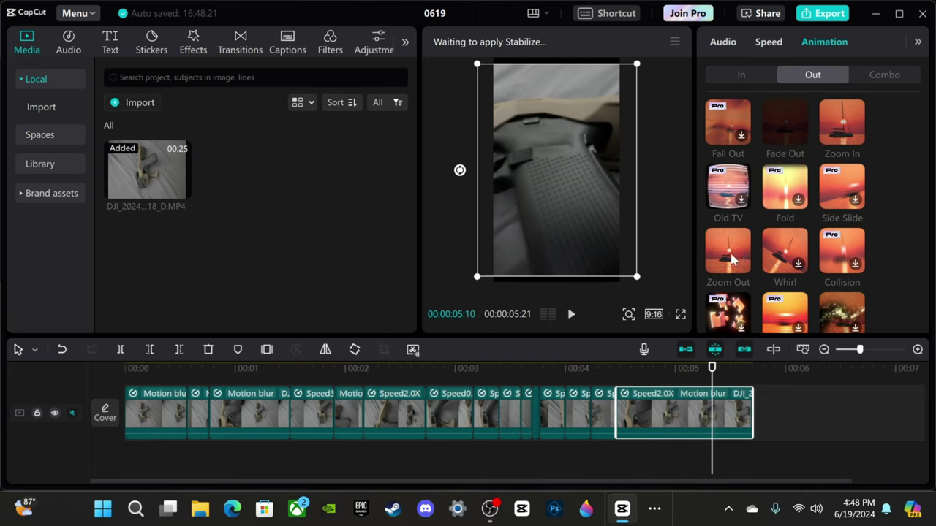
{"action": "scroll", "coordinate": [728, 258], "scroll_direction": "down", "scroll_amount": 1}
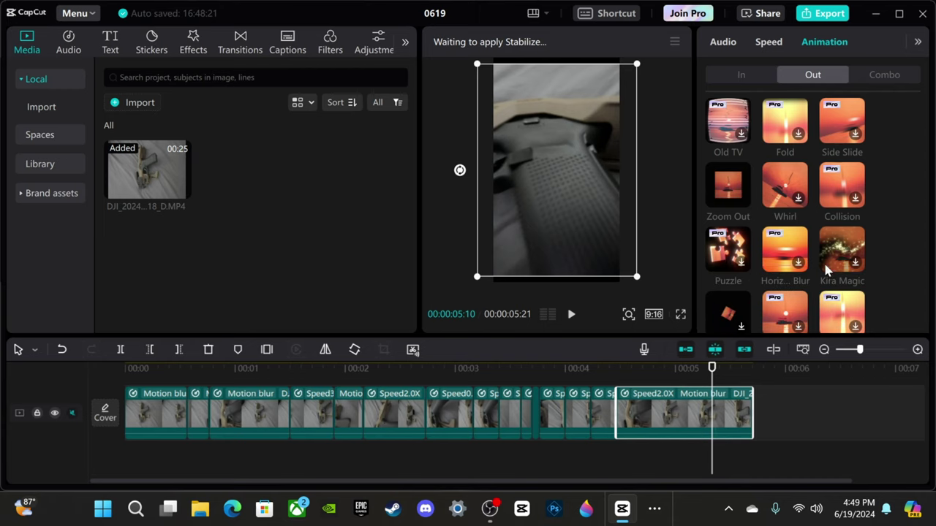
{"action": "scroll", "coordinate": [823, 260], "scroll_direction": "down", "scroll_amount": 1}
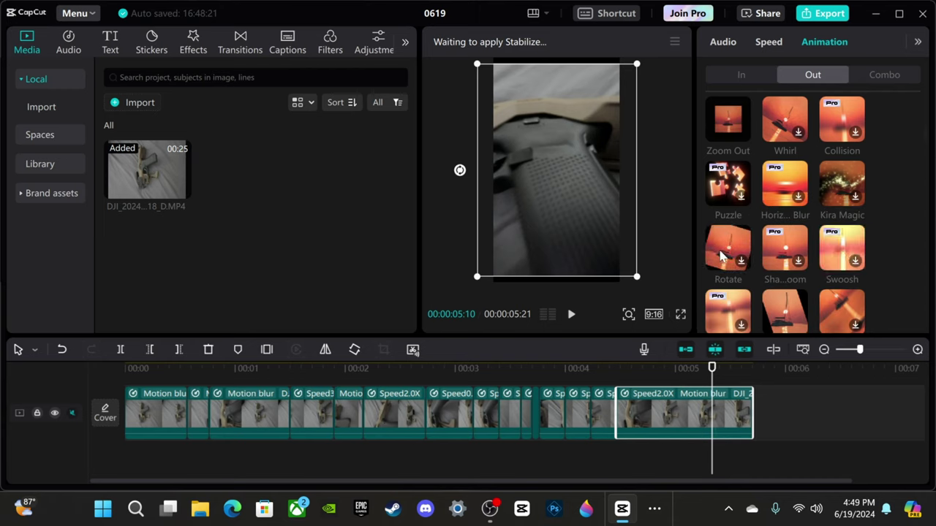
{"action": "scroll", "coordinate": [721, 256], "scroll_direction": "down", "scroll_amount": 1}
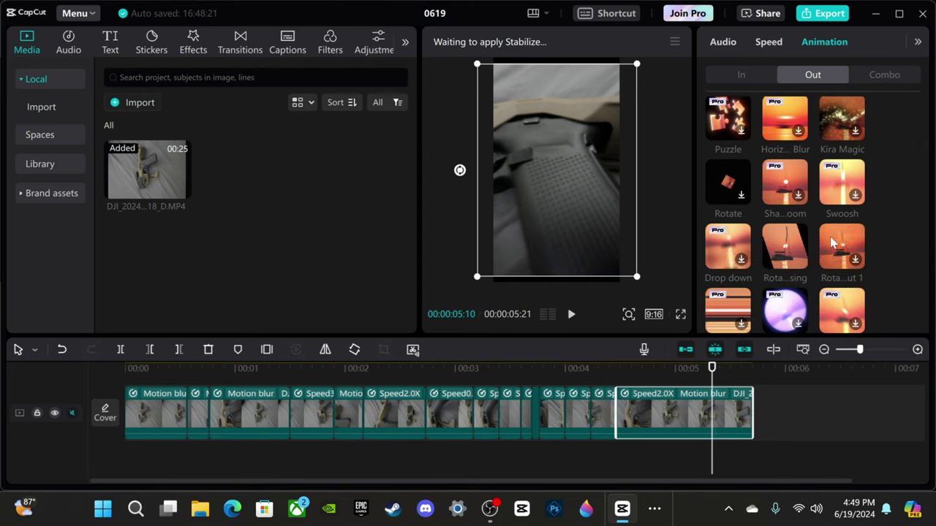
{"action": "scroll", "coordinate": [831, 243], "scroll_direction": "down", "scroll_amount": 1}
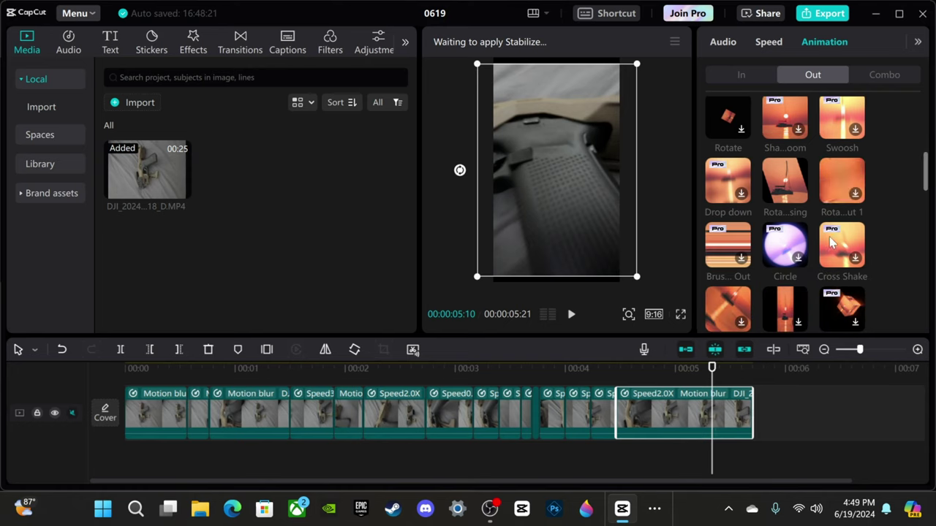
{"action": "scroll", "coordinate": [831, 244], "scroll_direction": "down", "scroll_amount": 1}
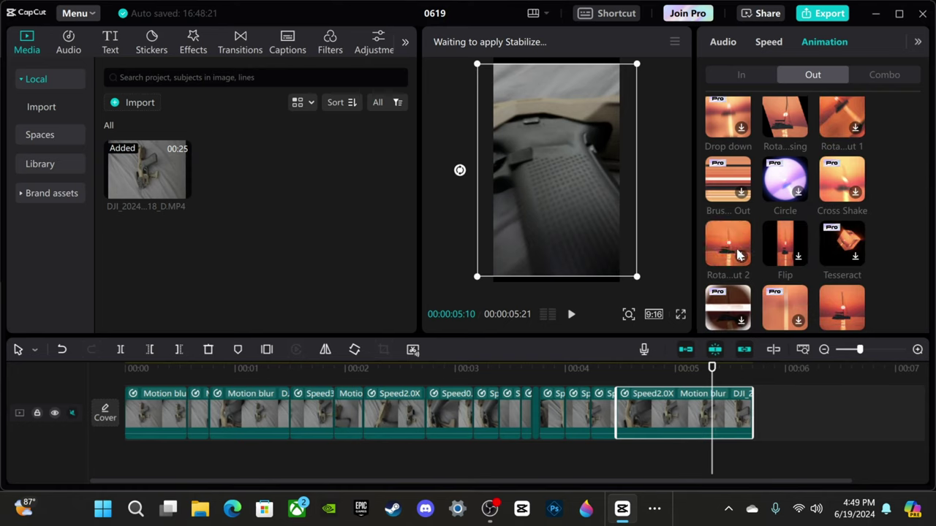
{"action": "scroll", "coordinate": [823, 259], "scroll_direction": "down", "scroll_amount": 1}
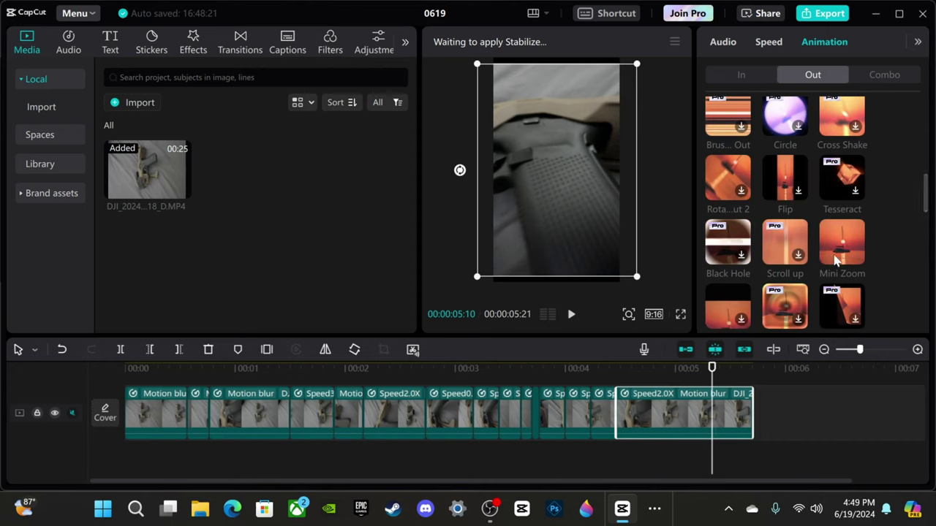
{"action": "scroll", "coordinate": [831, 258], "scroll_direction": "down", "scroll_amount": 1}
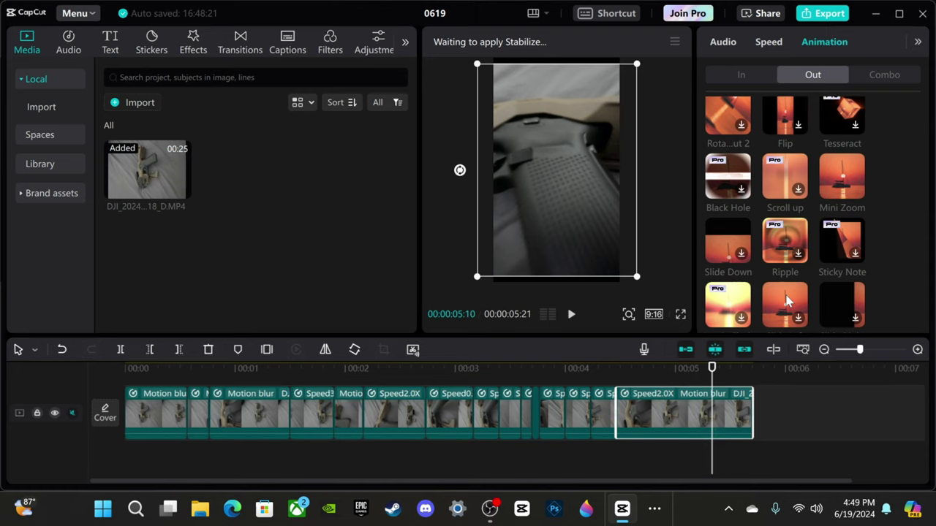
{"action": "scroll", "coordinate": [833, 305], "scroll_direction": "down", "scroll_amount": 2}
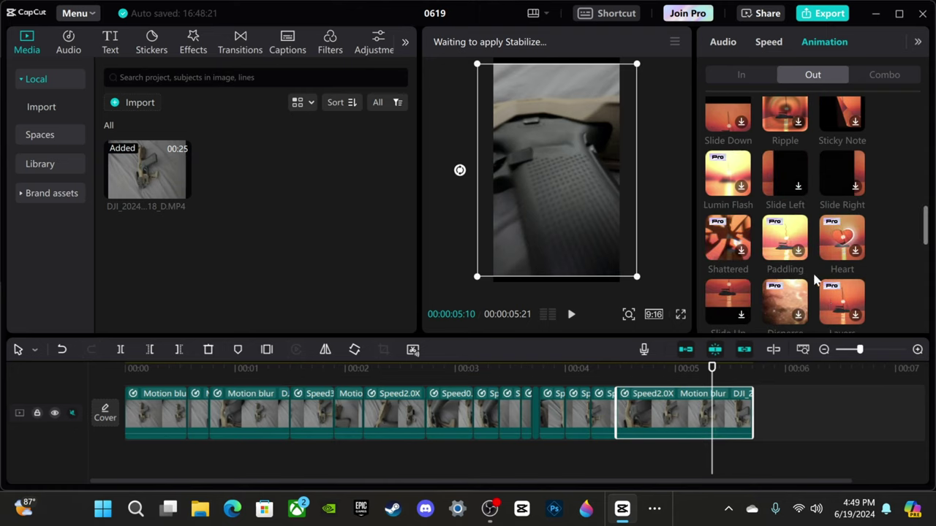
{"action": "scroll", "coordinate": [716, 232], "scroll_direction": "down", "scroll_amount": 1}
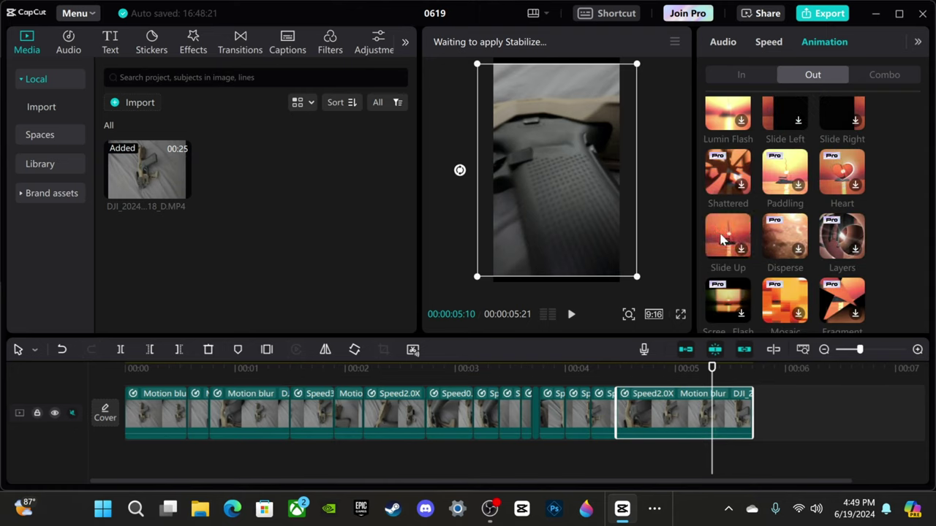
{"action": "scroll", "coordinate": [808, 307], "scroll_direction": "down", "scroll_amount": 3}
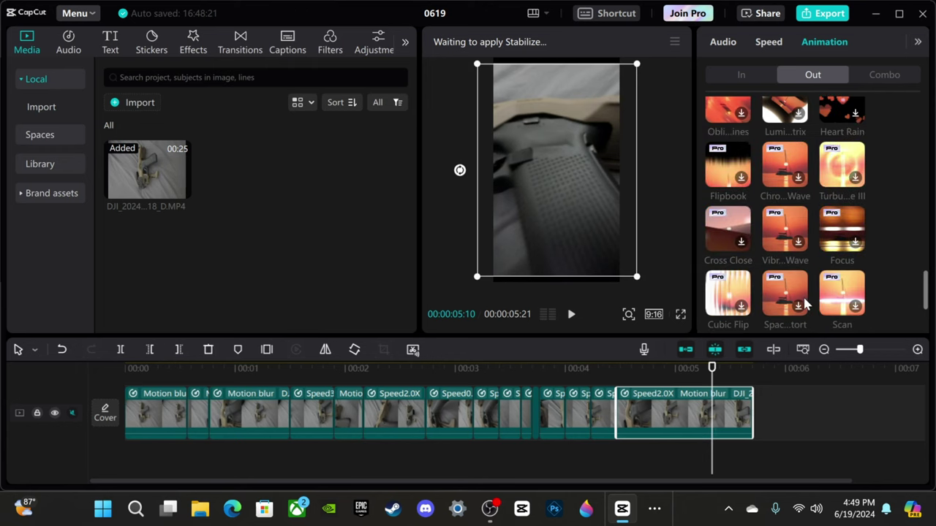
{"action": "scroll", "coordinate": [804, 304], "scroll_direction": "down", "scroll_amount": 2}
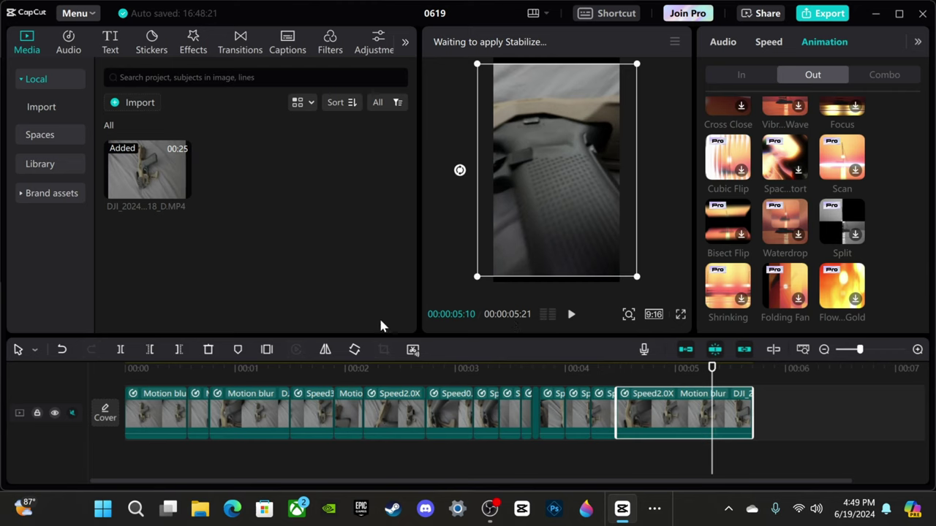
Step: Add the Clear II filter at the start of the edit and extend it to the end of the last piece
{"action": "left_click_drag", "start_coordinate": [716, 370], "coordinate": [101, 395]}
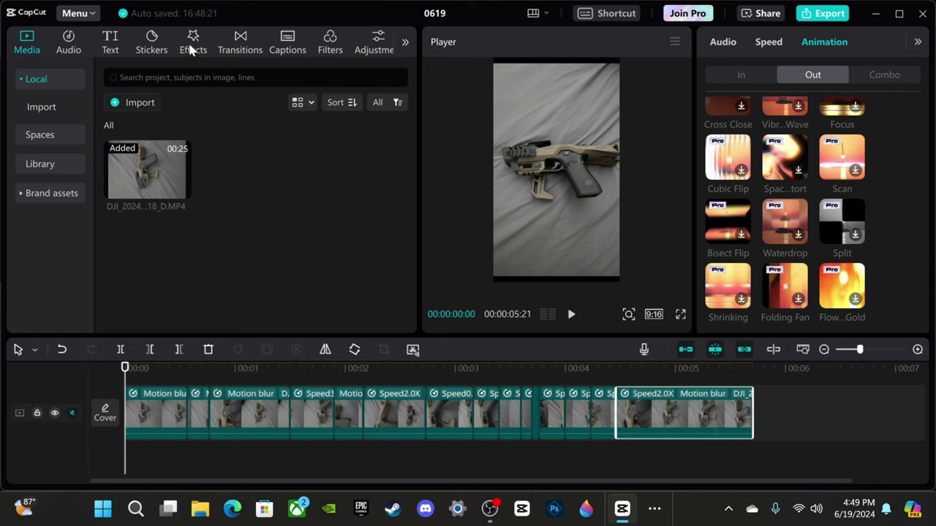
{"action": "left_click", "coordinate": [332, 43]}
{"action": "left_click", "coordinate": [146, 398]}
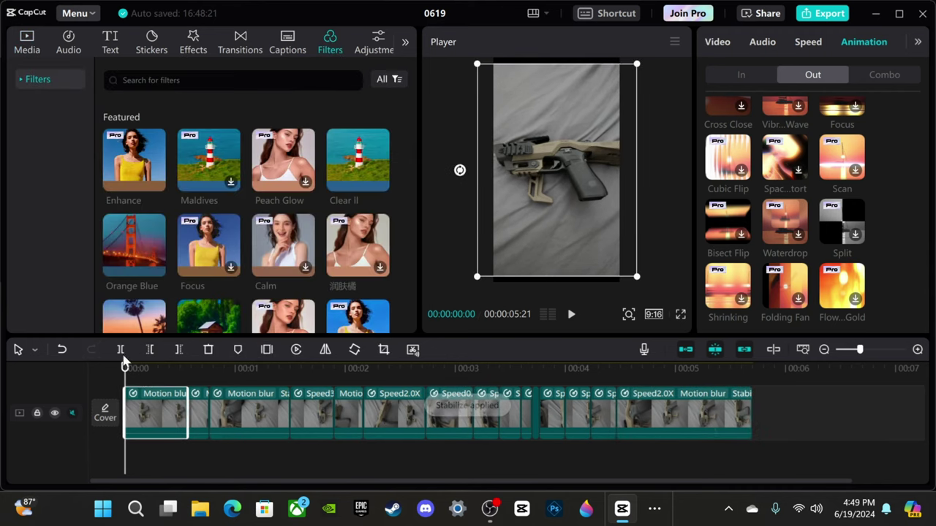
{"action": "mouse_move", "coordinate": [152, 252]}
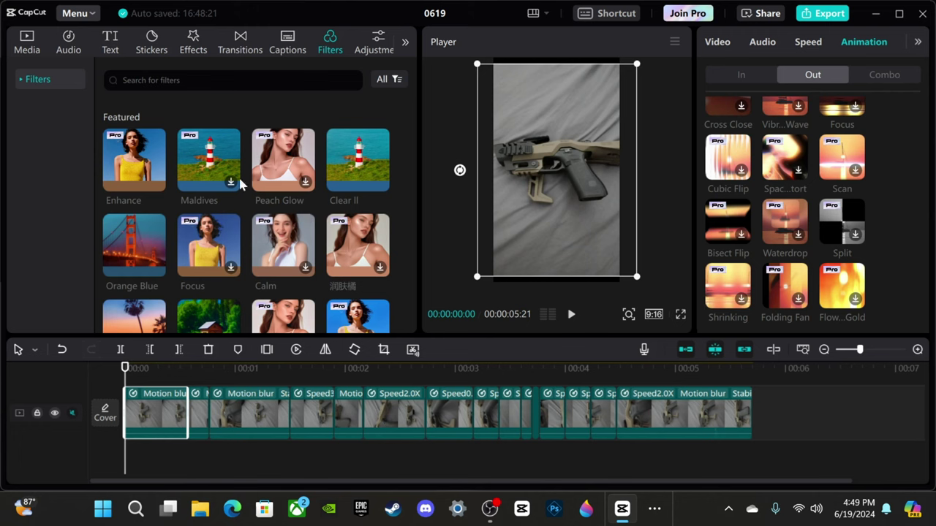
{"action": "left_click", "coordinate": [366, 163]}
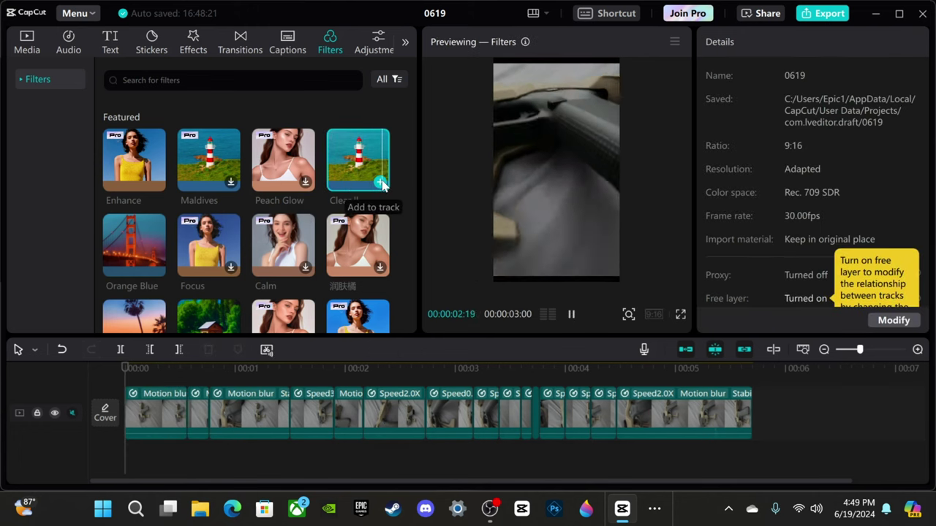
{"action": "left_click", "coordinate": [381, 184]}
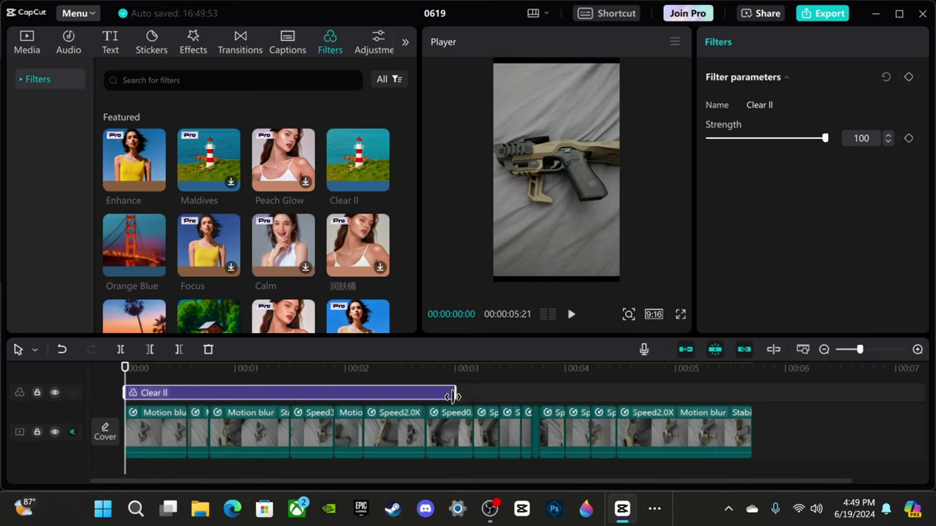
{"action": "left_click_drag", "start_coordinate": [478, 397], "coordinate": [753, 395]}
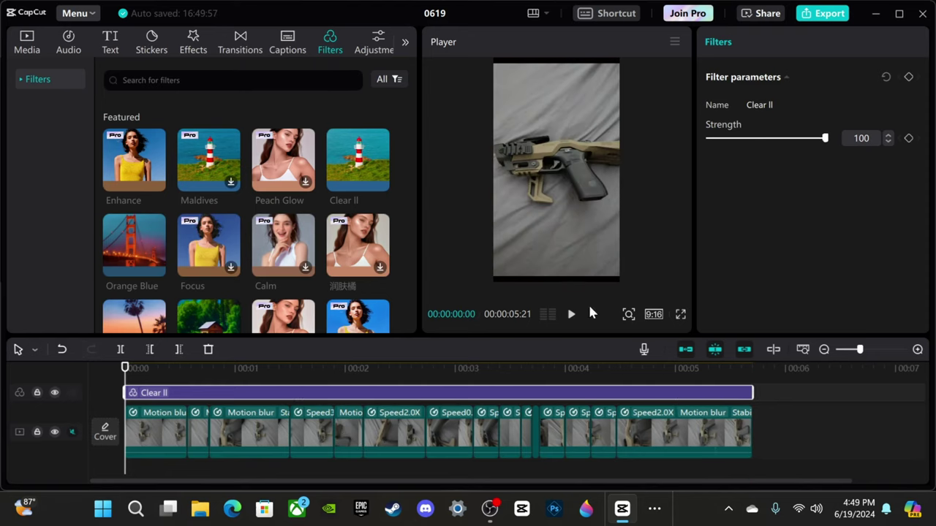
Step: Play the filtered edit from the start in full screen, and return to the editing view
{"action": "left_click", "coordinate": [680, 318]}
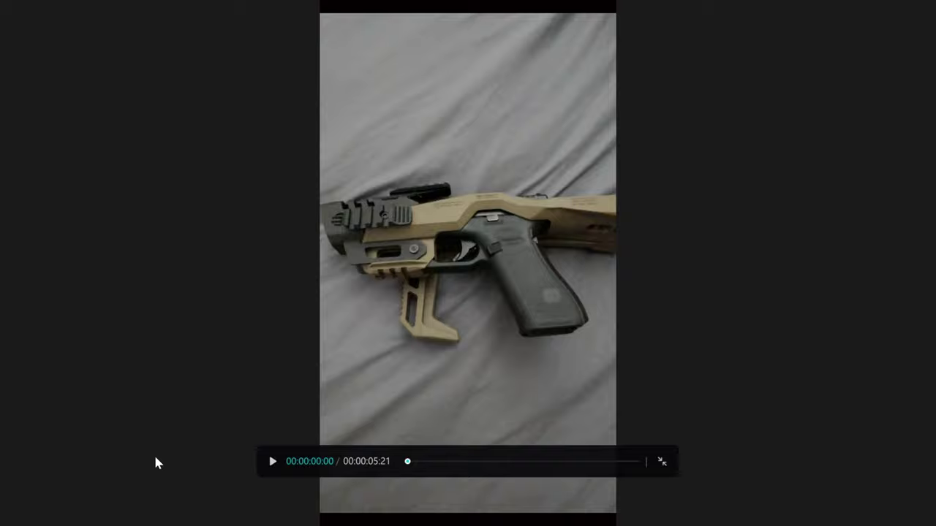
{"action": "left_click", "coordinate": [270, 463]}
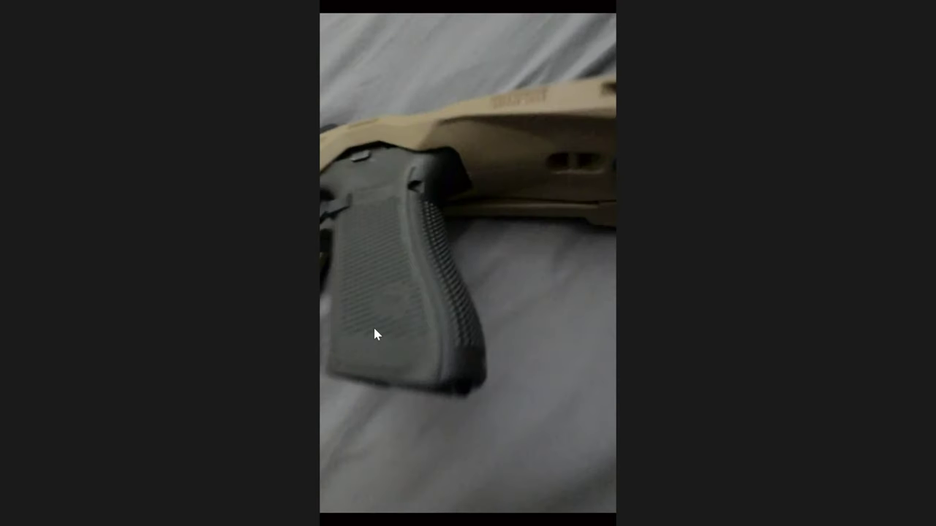
{"action": "left_click", "coordinate": [662, 464]}
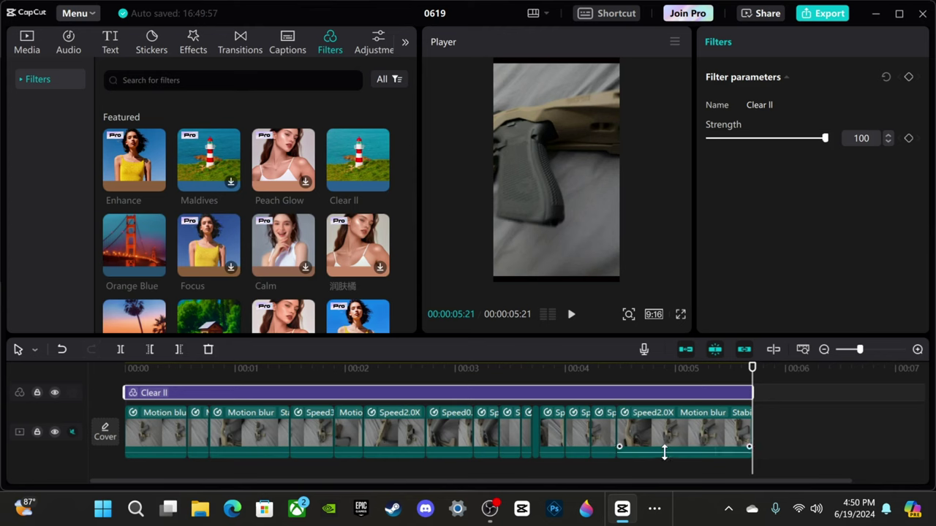
Step: Scale the last piece down to 166% in the preview
{"action": "left_click", "coordinate": [519, 238]}
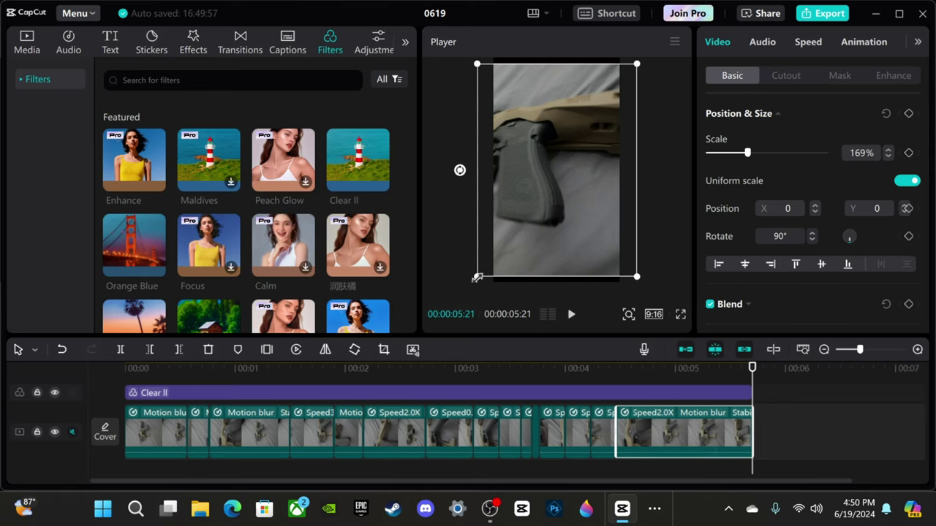
{"action": "left_click_drag", "start_coordinate": [476, 278], "coordinate": [520, 295]}
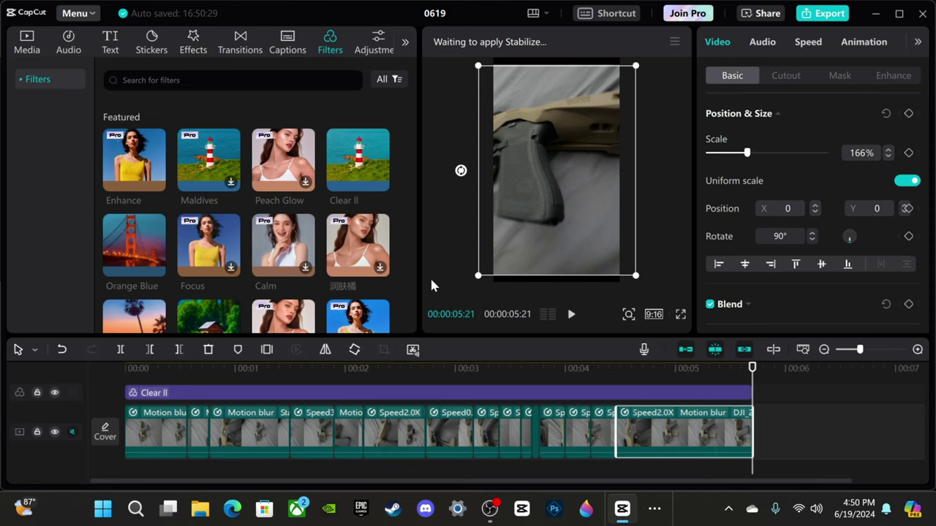
Step: Search the stock media library for "red" and look over the first results
{"action": "left_click", "coordinate": [26, 48]}
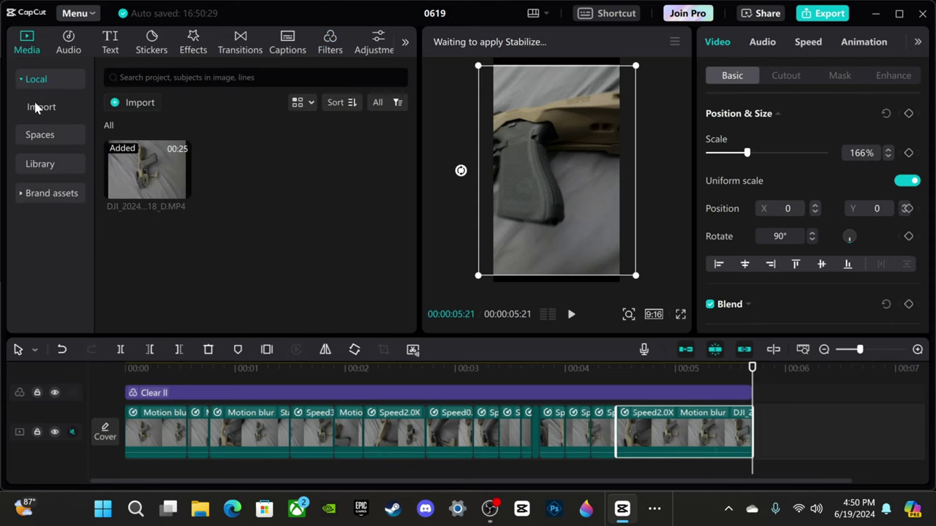
{"action": "left_click", "coordinate": [42, 166]}
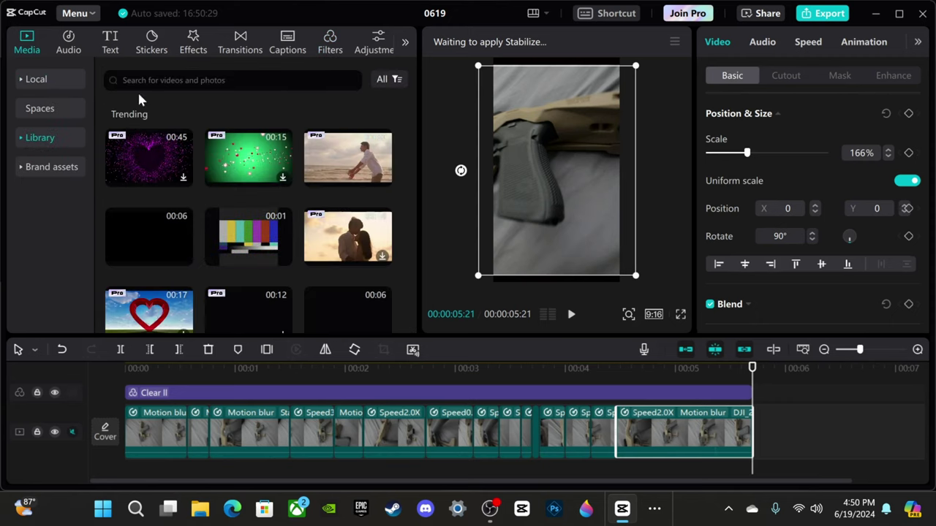
{"action": "left_click", "coordinate": [121, 80]}
{"action": "type", "text": "red"}
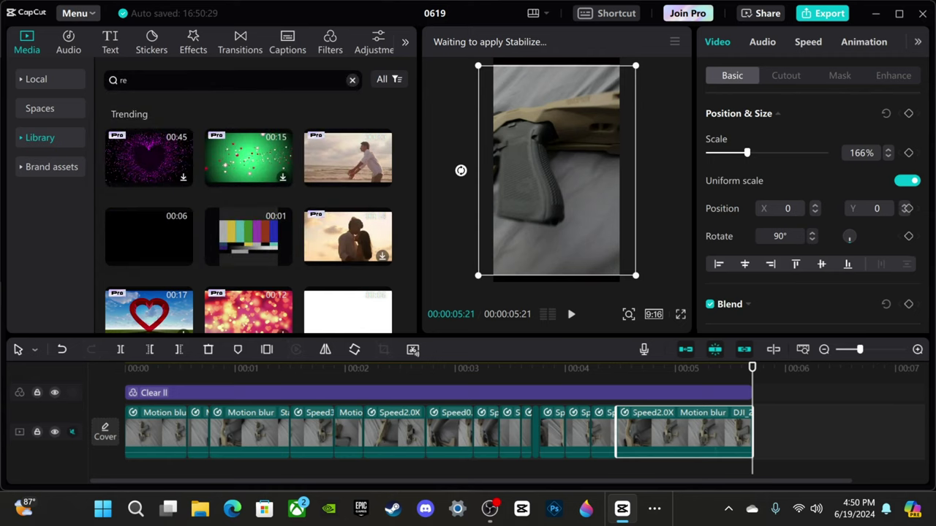
{"action": "key", "text": "Return"}
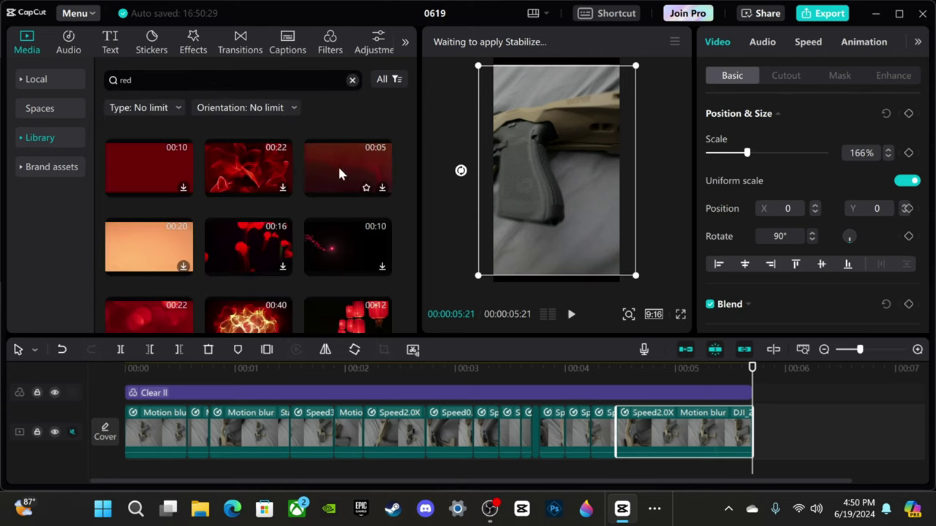
{"action": "scroll", "coordinate": [229, 182], "scroll_direction": "down", "scroll_amount": 1}
{"action": "scroll", "coordinate": [229, 182], "scroll_direction": "up", "scroll_amount": 1}
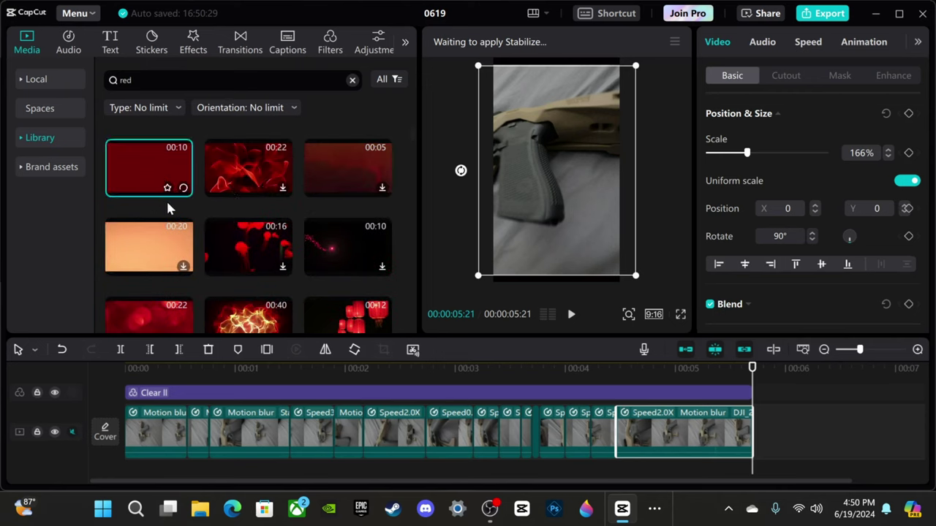
Step: Try out the 10-second plain red library clip after the last piece, and delete it from the timeline
{"action": "left_click", "coordinate": [183, 188]}
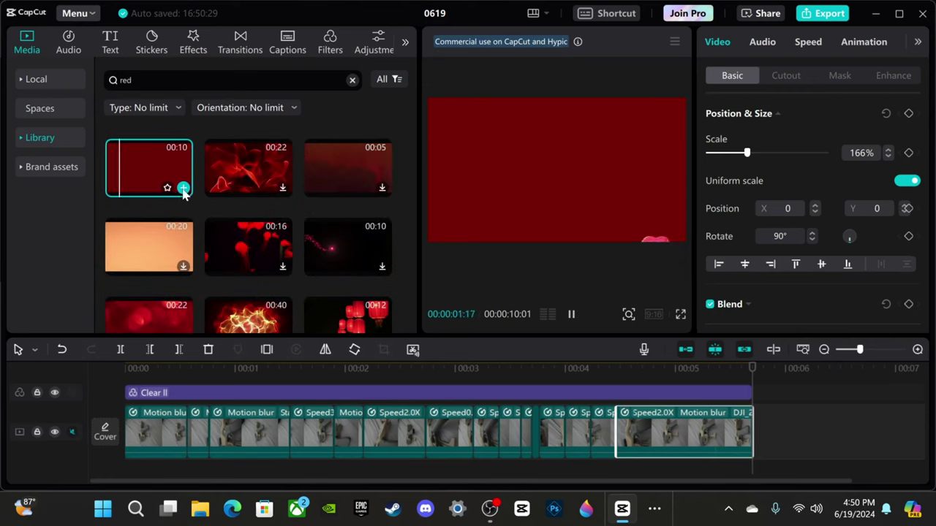
{"action": "left_click", "coordinate": [183, 189]}
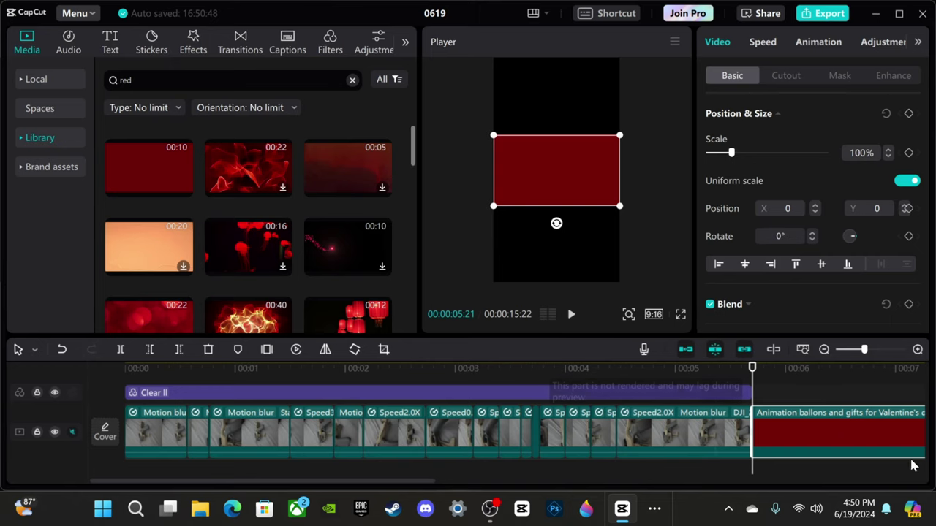
{"action": "left_click", "coordinate": [570, 314]}
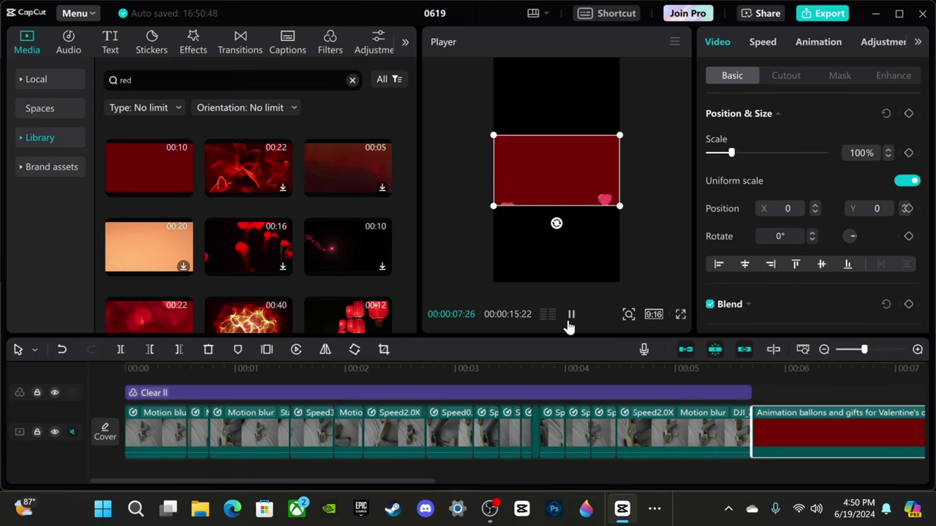
{"action": "left_click", "coordinate": [571, 314]}
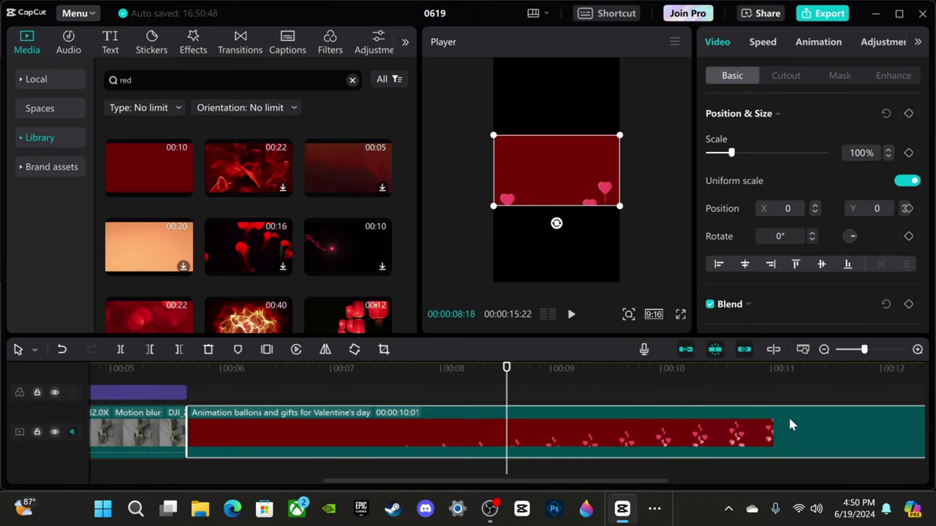
{"action": "left_click", "coordinate": [775, 352]}
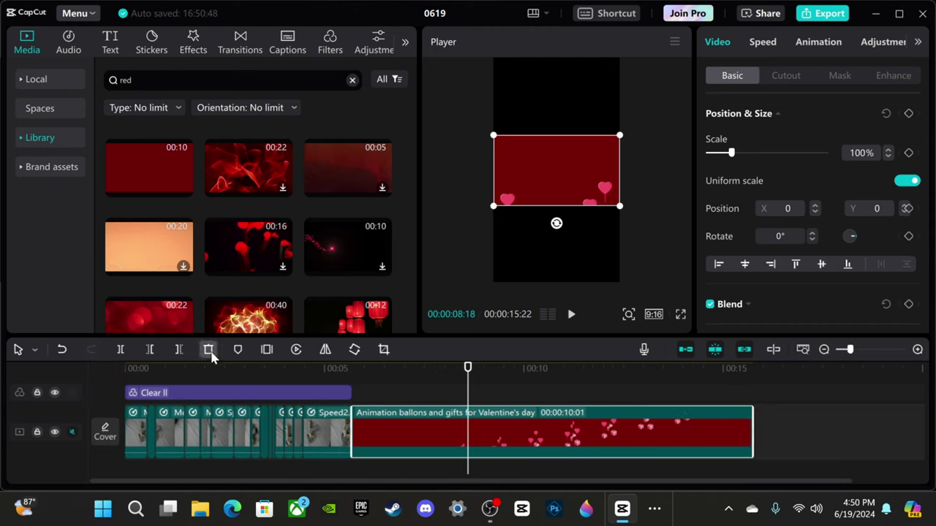
{"action": "left_click", "coordinate": [207, 349]}
Step: Preview the 5-second dark red library clip and look through the remaining "red" results for a plain red background
{"action": "left_click", "coordinate": [343, 176]}
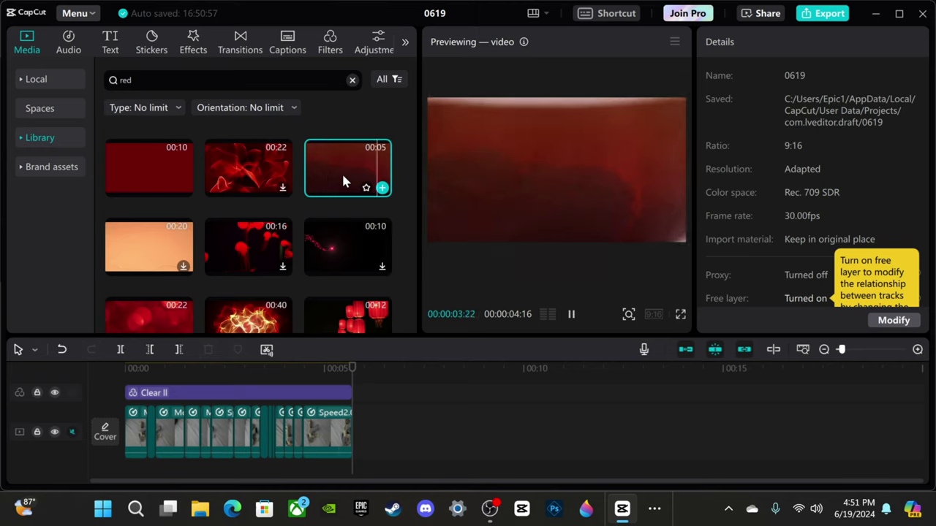
{"action": "scroll", "coordinate": [270, 265], "scroll_direction": "down", "scroll_amount": 1}
{"action": "scroll", "coordinate": [238, 267], "scroll_direction": "down", "scroll_amount": 8}
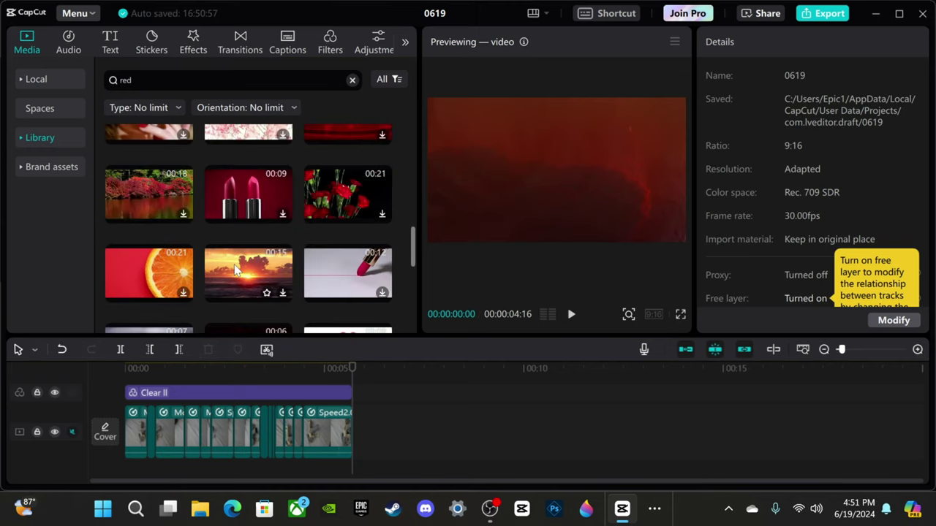
{"action": "scroll", "coordinate": [235, 269], "scroll_direction": "down", "scroll_amount": 3}
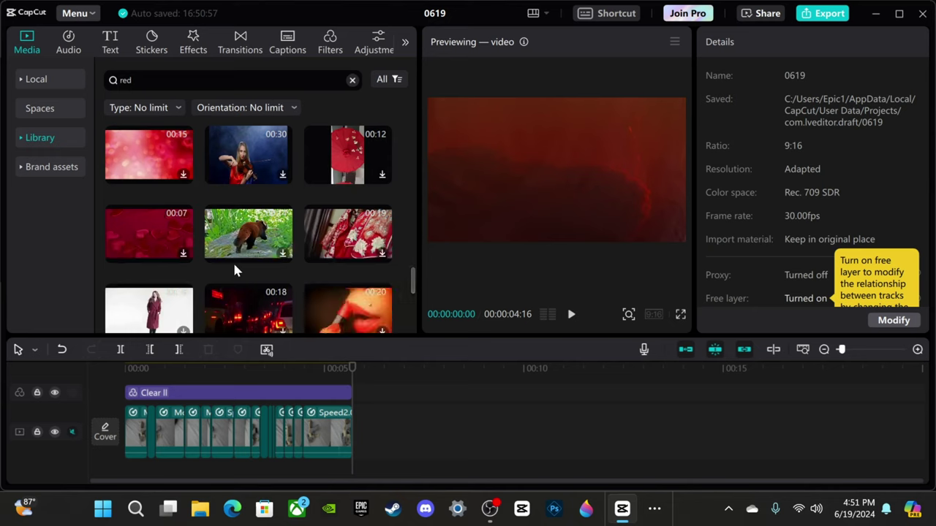
{"action": "scroll", "coordinate": [235, 269], "scroll_direction": "down", "scroll_amount": 3}
{"action": "scroll", "coordinate": [234, 264], "scroll_direction": "down", "scroll_amount": 3}
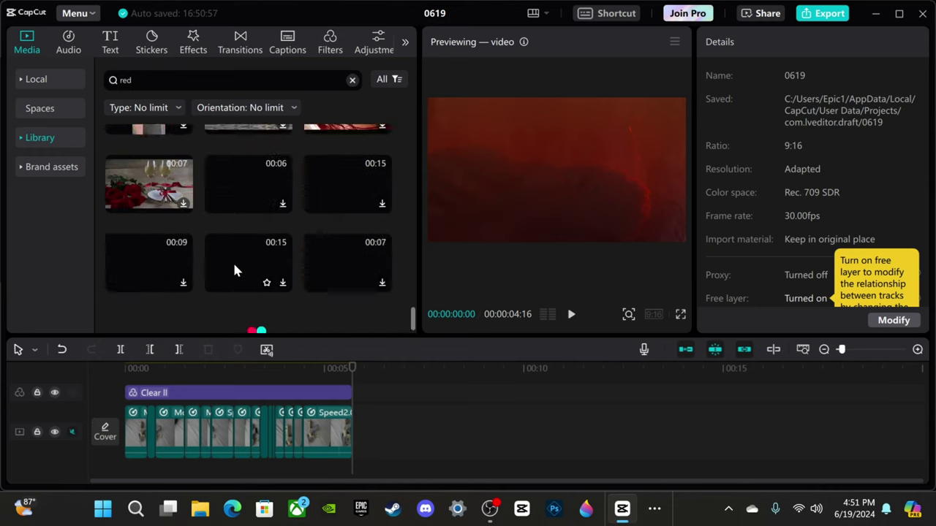
{"action": "scroll", "coordinate": [235, 271], "scroll_direction": "down", "scroll_amount": 10}
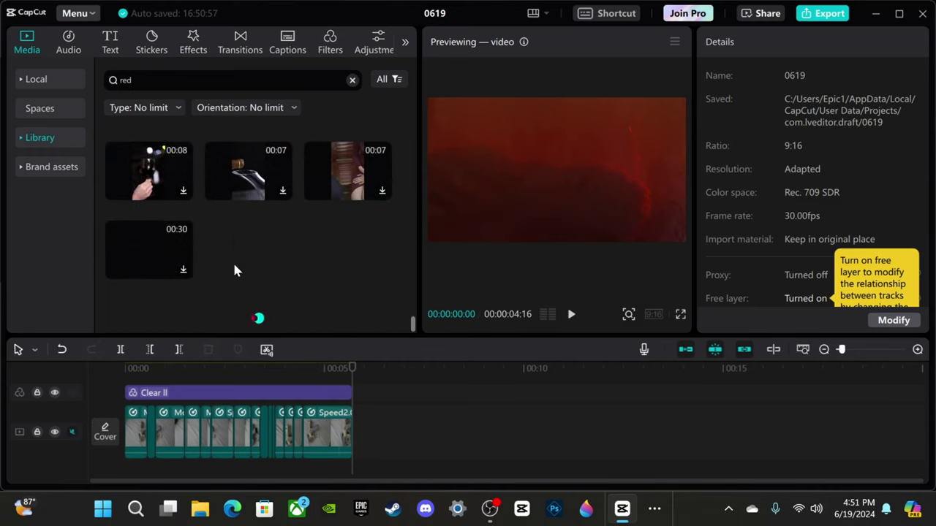
{"action": "scroll", "coordinate": [235, 269], "scroll_direction": "down", "scroll_amount": 10}
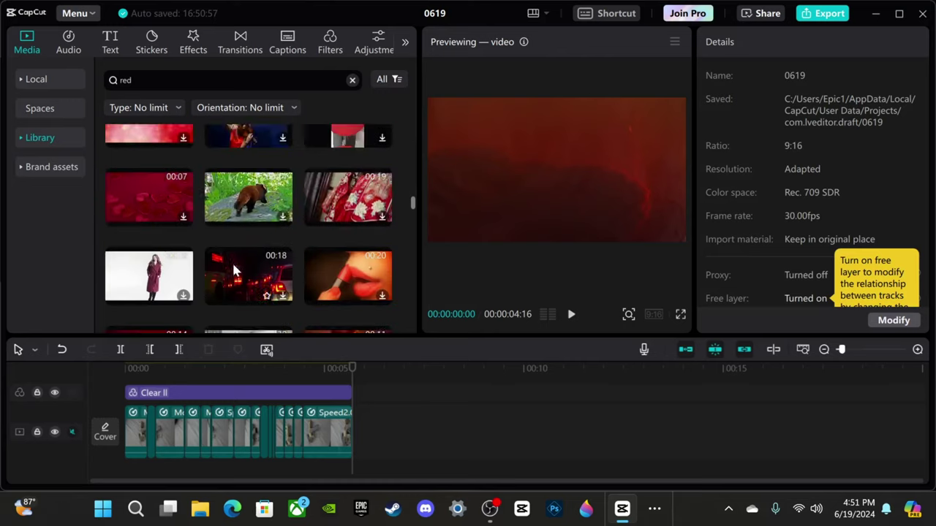
{"action": "scroll", "coordinate": [234, 270], "scroll_direction": "down", "scroll_amount": 10}
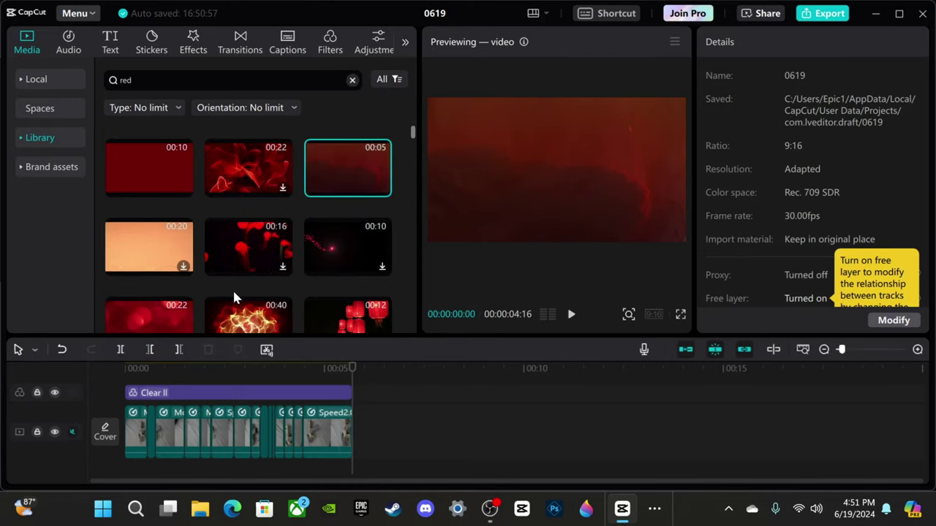
{"action": "left_click", "coordinate": [790, 345]}
Step: Switch to Microsoft Edge, search the web for "red pic", and open the plain bright red wallpaper image
{"action": "left_click", "coordinate": [228, 511]}
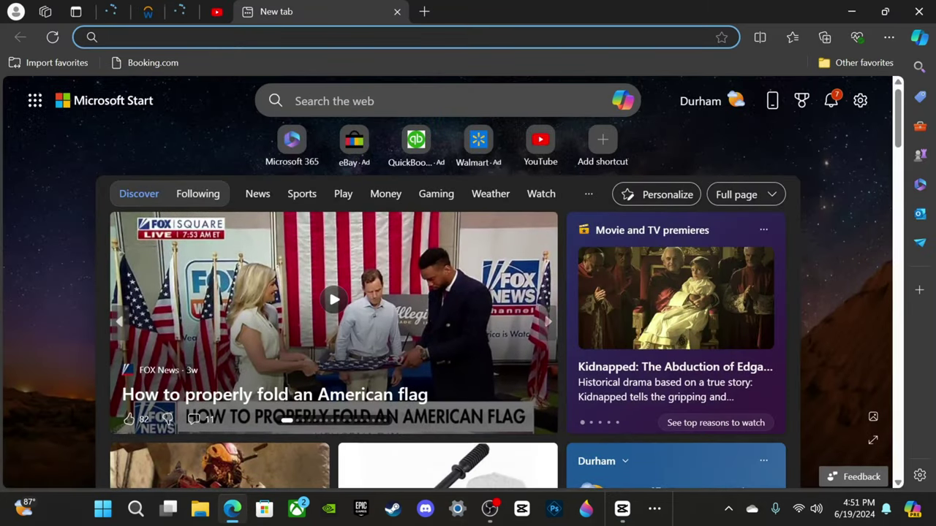
{"action": "type", "text": "red pic"}
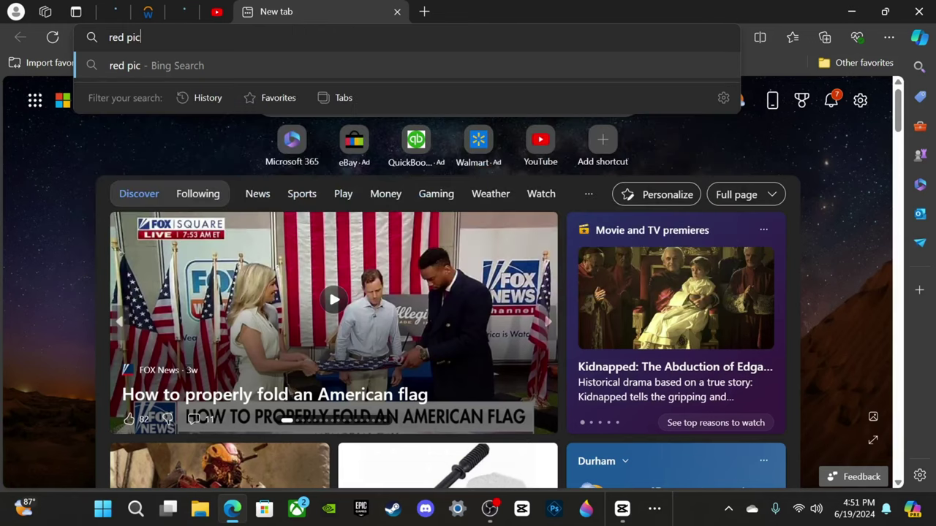
{"action": "key", "text": "Return"}
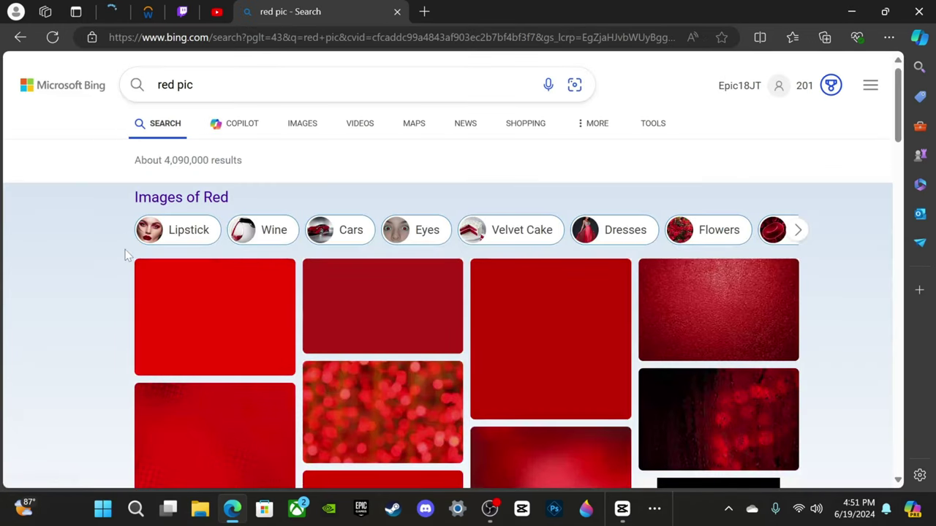
{"action": "scroll", "coordinate": [249, 349], "scroll_direction": "down", "scroll_amount": 3}
{"action": "scroll", "coordinate": [249, 349], "scroll_direction": "up", "scroll_amount": 2}
{"action": "left_click", "coordinate": [213, 191]}
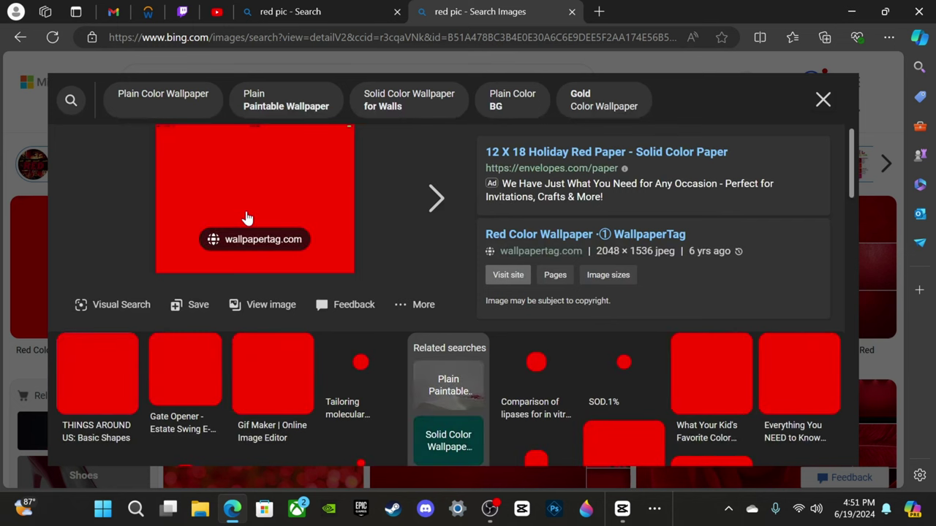
Step: Save the red wallpaper image as a JPEG in the ONE DRIVE folder, keeping its suggested file name
{"action": "right_click", "coordinate": [245, 209]}
{"action": "left_click", "coordinate": [329, 208]}
{"action": "scroll", "coordinate": [553, 244], "scroll_direction": "down", "scroll_amount": 4}
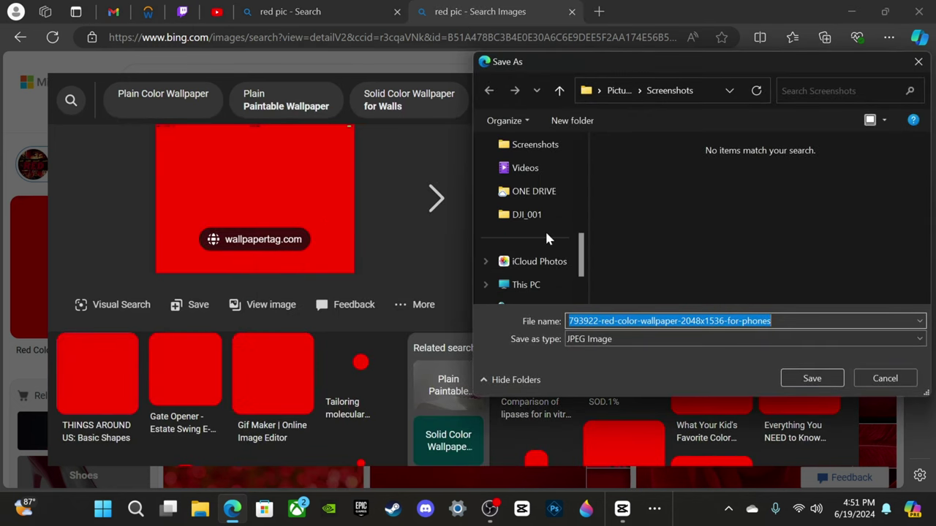
{"action": "left_click", "coordinate": [538, 191]}
{"action": "left_click", "coordinate": [812, 377]}
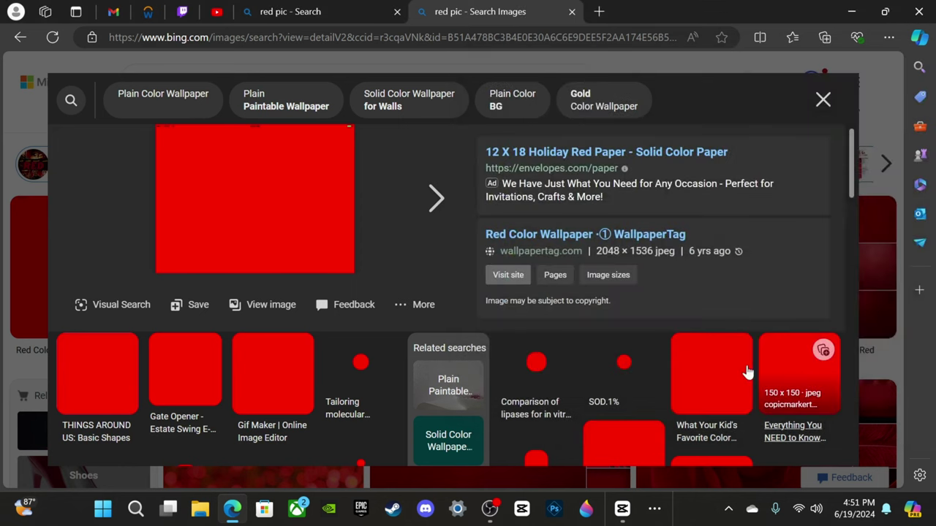
Step: Switch back to CapCut and import the 793922-red-color-wallpaper-2048x1536-for-phones image as local media
{"action": "left_click", "coordinate": [623, 507]}
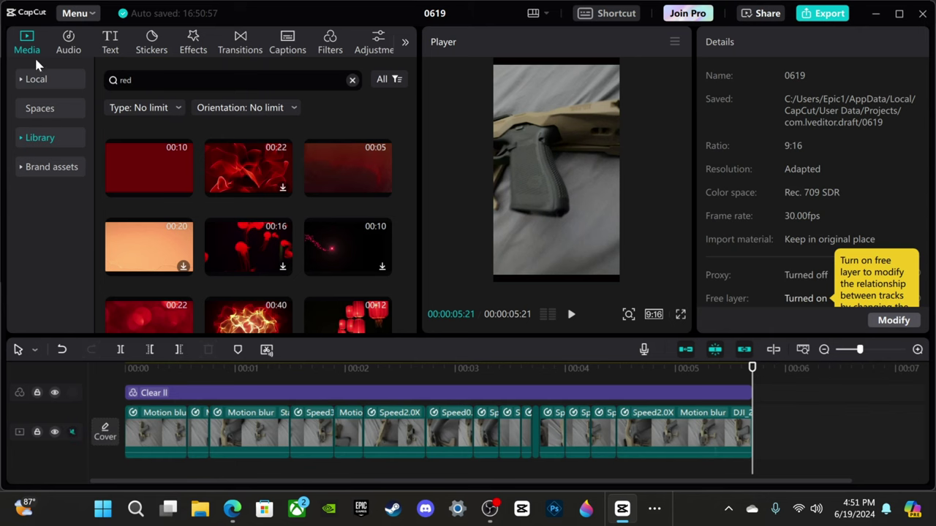
{"action": "left_click", "coordinate": [35, 81]}
{"action": "left_click", "coordinate": [131, 102]}
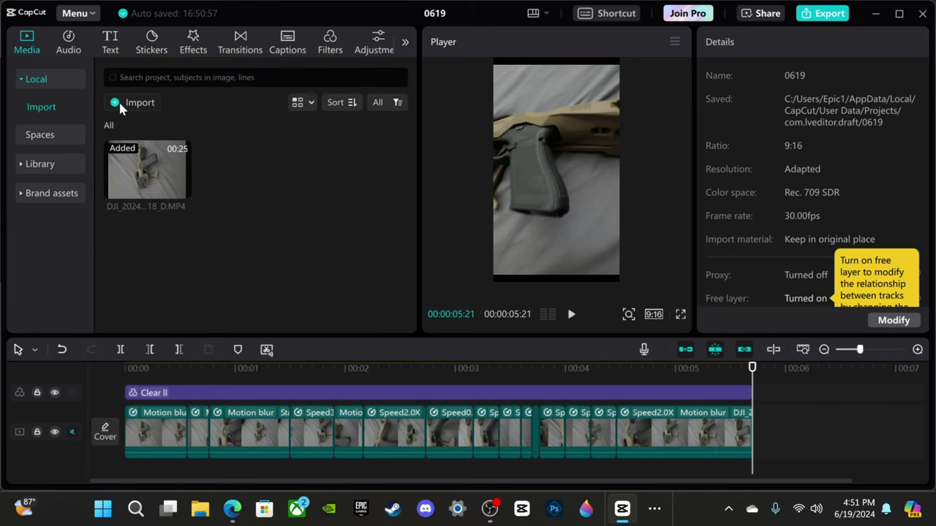
{"action": "left_click", "coordinate": [173, 189]}
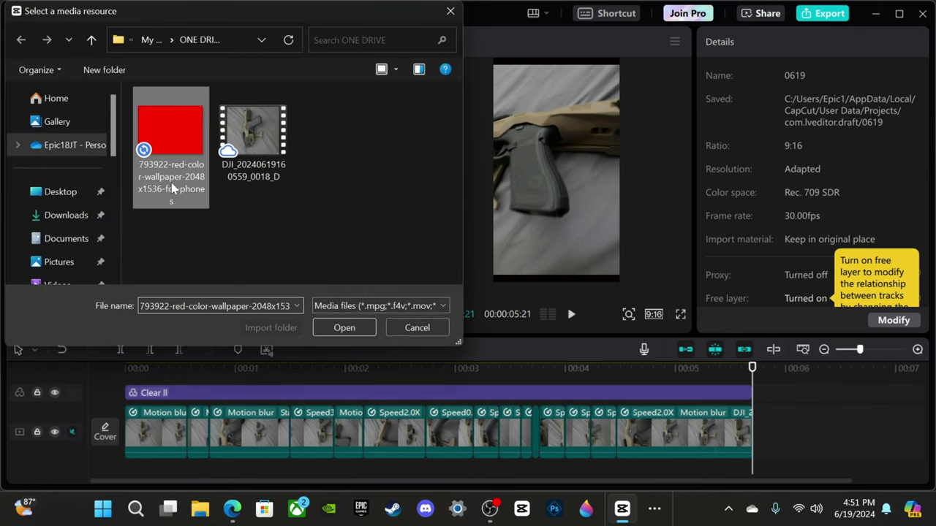
{"action": "left_click", "coordinate": [348, 329]}
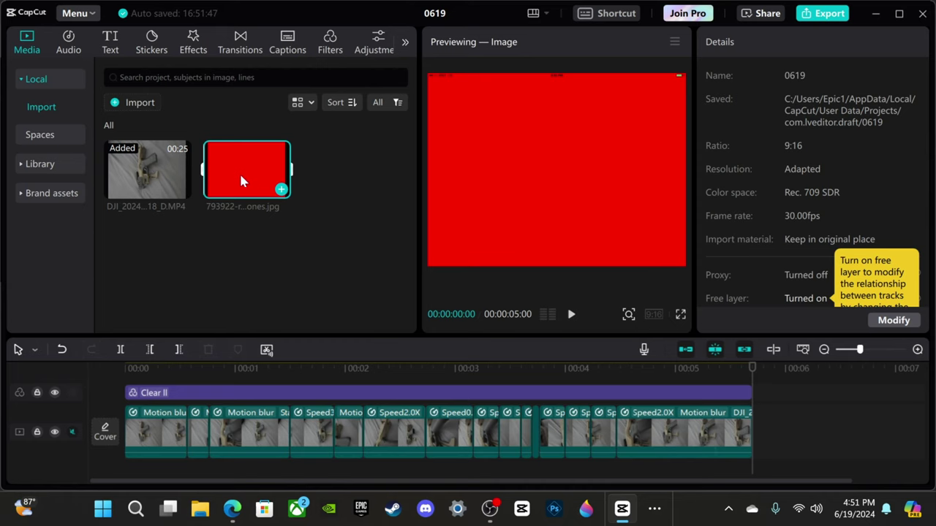
Step: Enlarge the timeline area and place the red image at the start of the timeline, on a track above the footage
{"action": "left_click_drag", "start_coordinate": [239, 172], "coordinate": [577, 354]}
{"action": "left_click_drag", "start_coordinate": [569, 326], "coordinate": [569, 262]}
{"action": "mouse_move", "coordinate": [242, 192]}
{"action": "left_click_drag", "start_coordinate": [241, 192], "coordinate": [121, 446]}
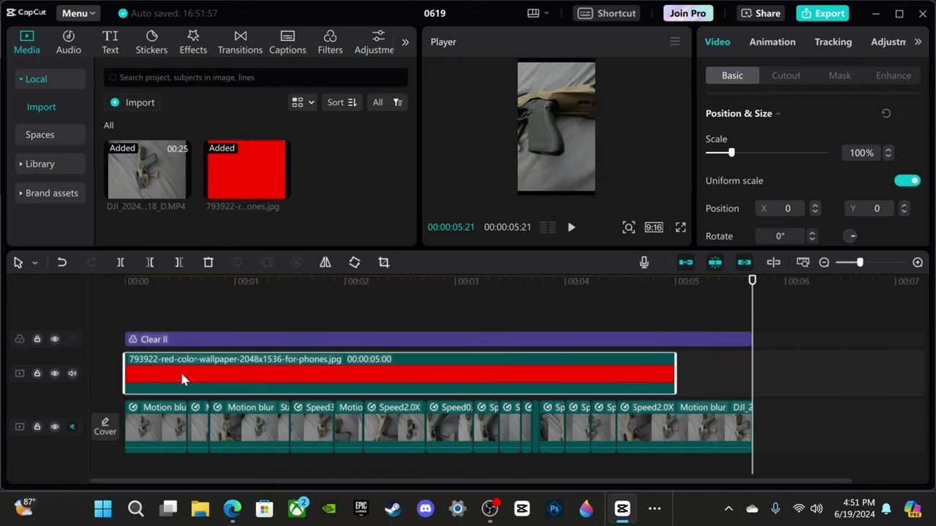
Step: Try to move the red image to a track beneath the footage, and check several frames of the edit
{"action": "left_click_drag", "start_coordinate": [183, 378], "coordinate": [174, 474]}
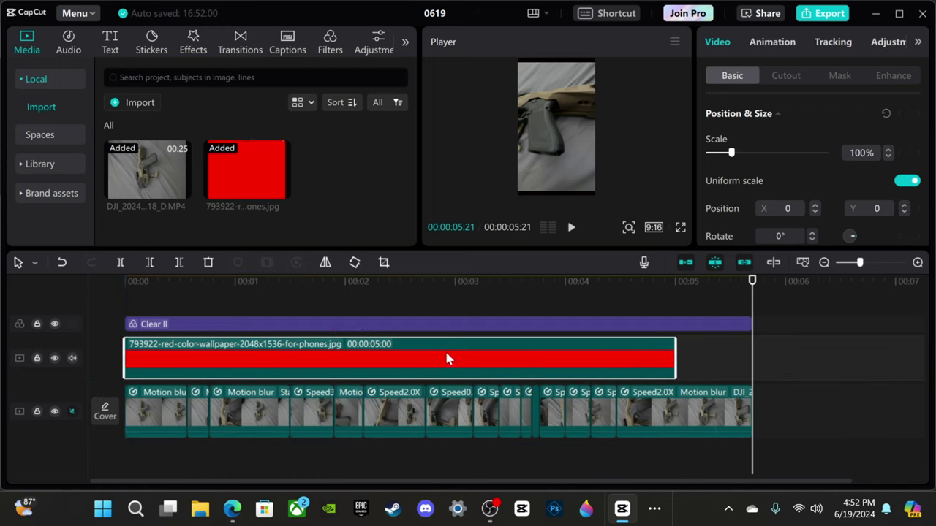
{"action": "left_click_drag", "start_coordinate": [368, 366], "coordinate": [348, 472]}
{"action": "left_click", "coordinate": [425, 310]}
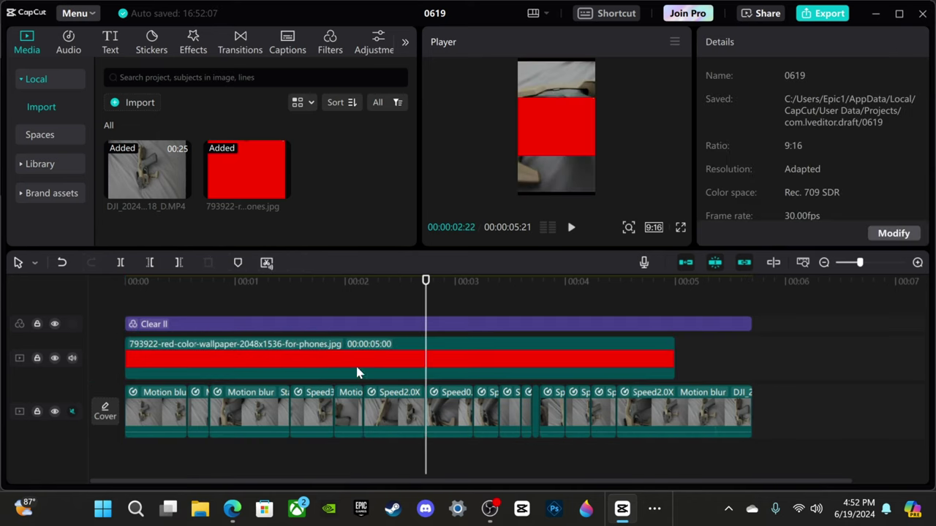
{"action": "left_click", "coordinate": [227, 291]}
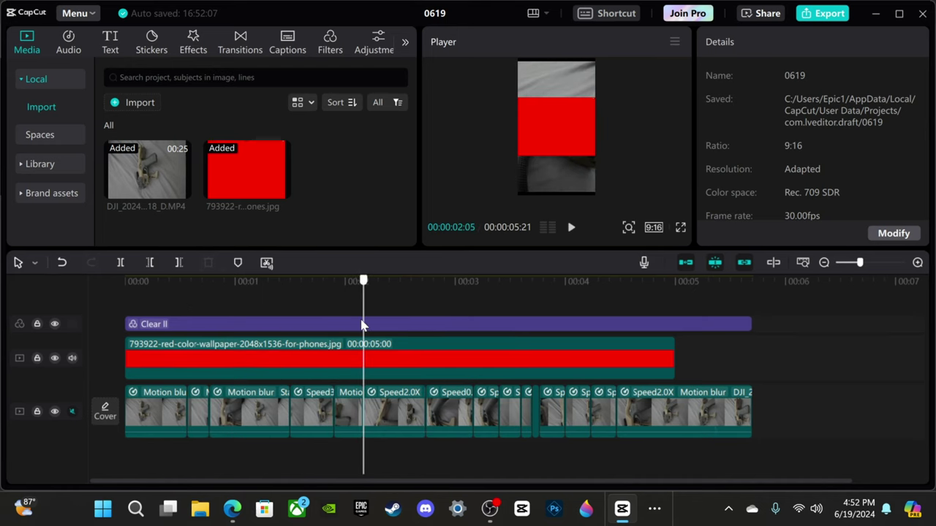
{"action": "left_click", "coordinate": [319, 307]}
{"action": "left_click", "coordinate": [407, 384]}
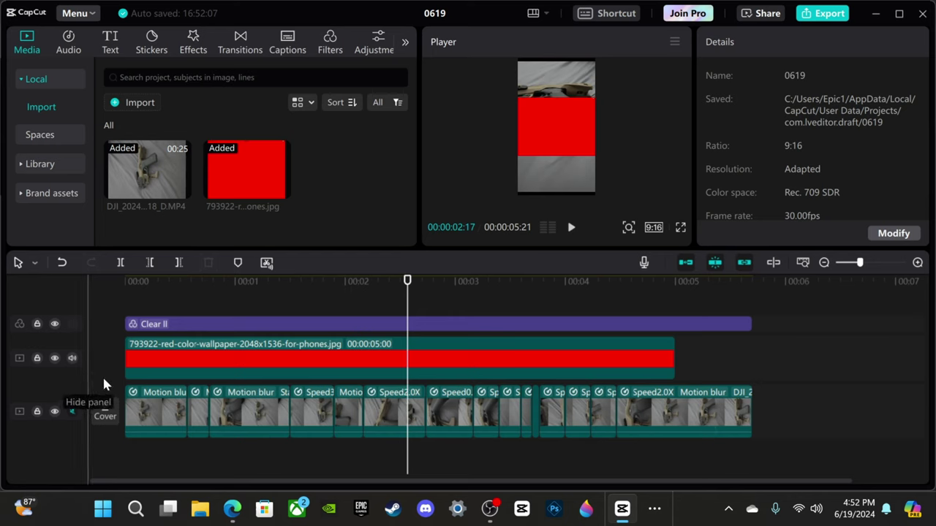
Step: Turn off linkage and move all the footage pieces together onto a track above the red image
{"action": "left_click", "coordinate": [173, 413]}
{"action": "left_click_drag", "start_coordinate": [176, 447], "coordinate": [733, 454]}
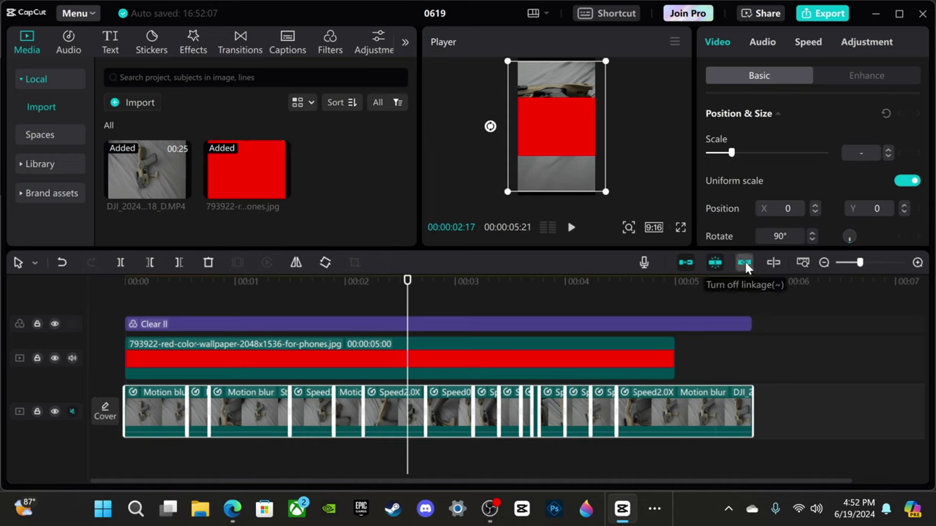
{"action": "left_click", "coordinate": [745, 265]}
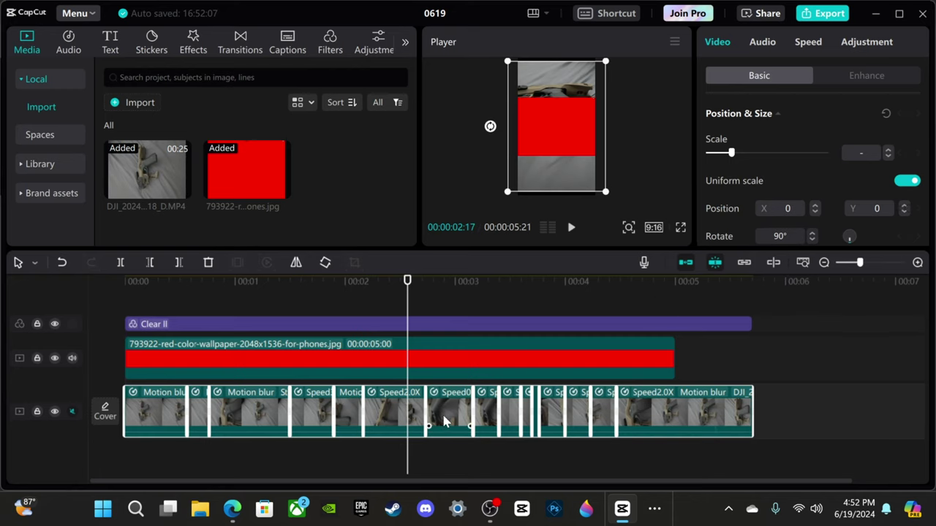
{"action": "left_click_drag", "start_coordinate": [444, 422], "coordinate": [443, 360]}
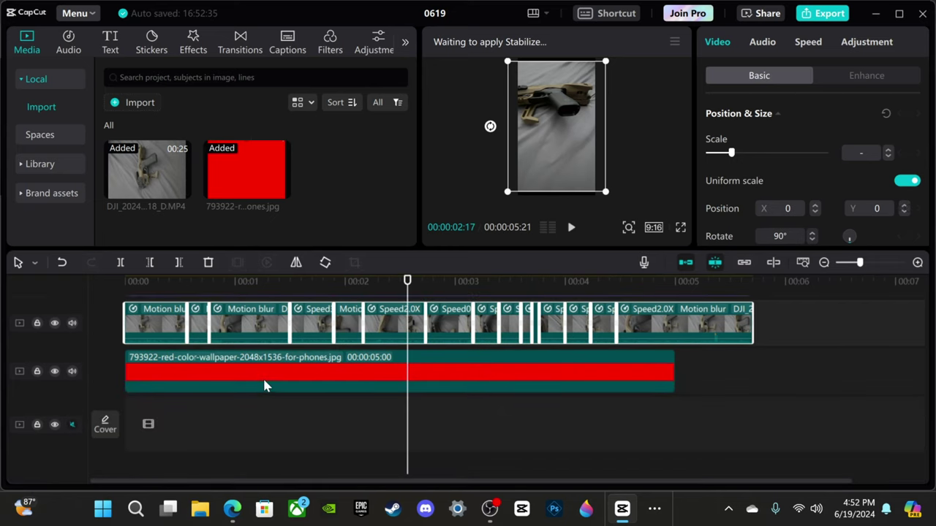
Step: Extend the red image to 00:00:05:21 to match the footage, and scale it up to 295% to fill the frame
{"action": "left_click", "coordinate": [226, 385]}
{"action": "left_click_drag", "start_coordinate": [676, 373], "coordinate": [752, 374]}
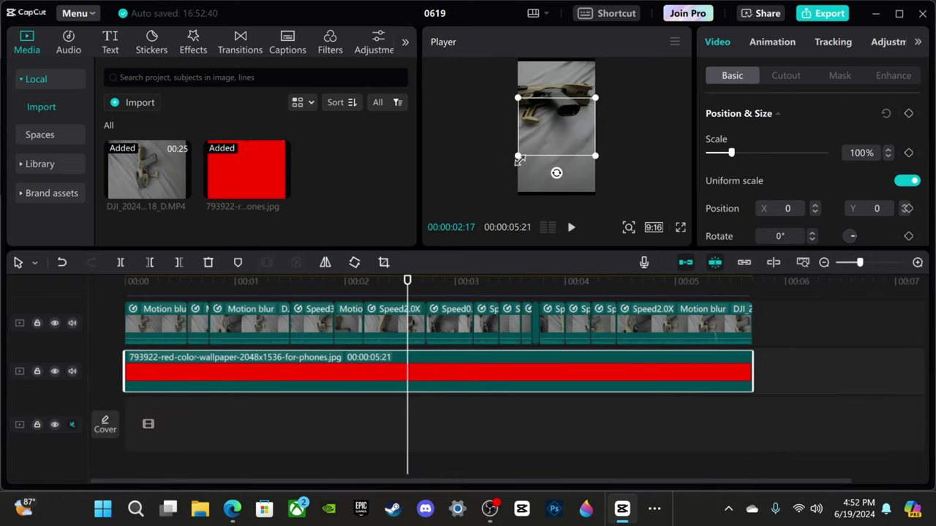
{"action": "left_click_drag", "start_coordinate": [518, 155], "coordinate": [443, 211]}
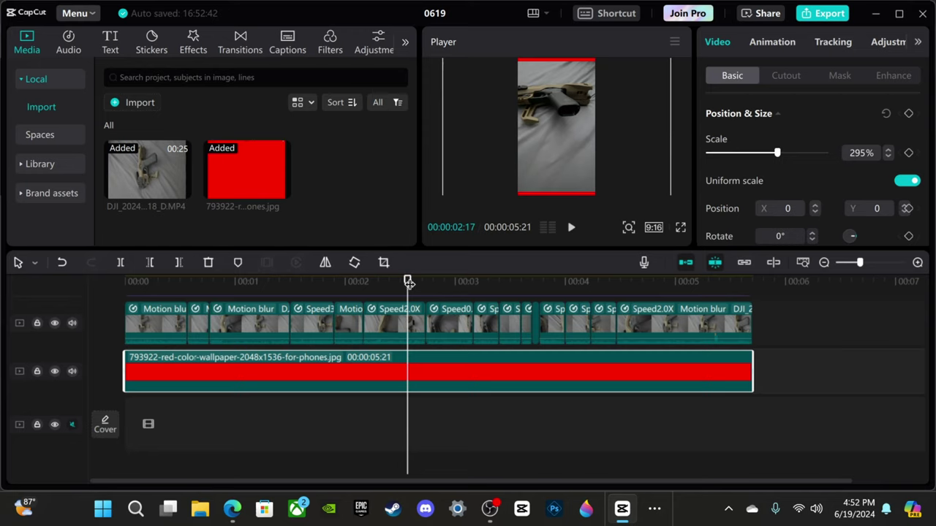
Step: Play the edit with its red background from the start in full screen, and return to the editing view
{"action": "left_click_drag", "start_coordinate": [408, 285], "coordinate": [125, 284]}
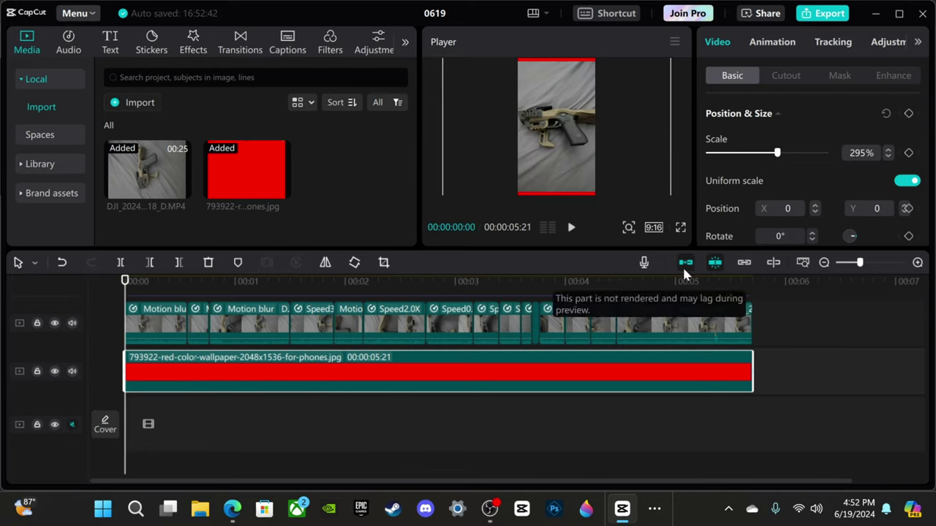
{"action": "left_click", "coordinate": [680, 227]}
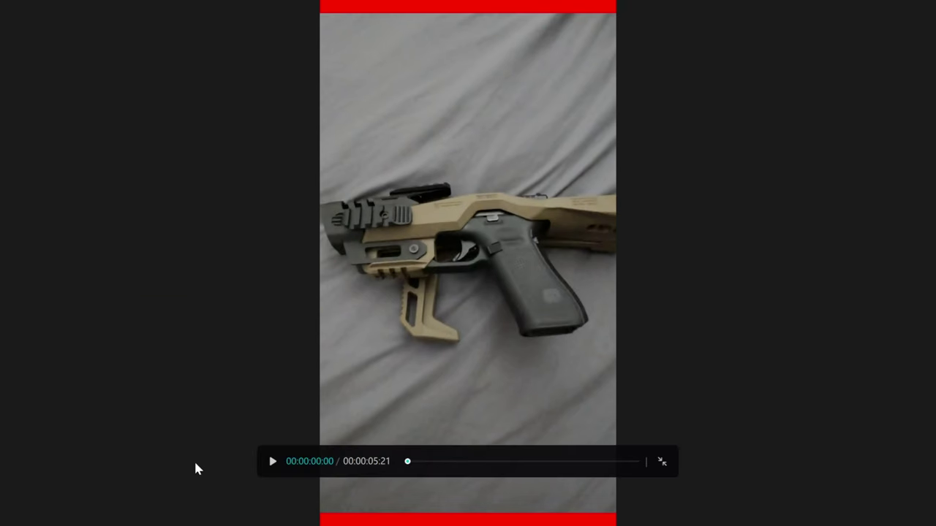
{"action": "left_click", "coordinate": [273, 464]}
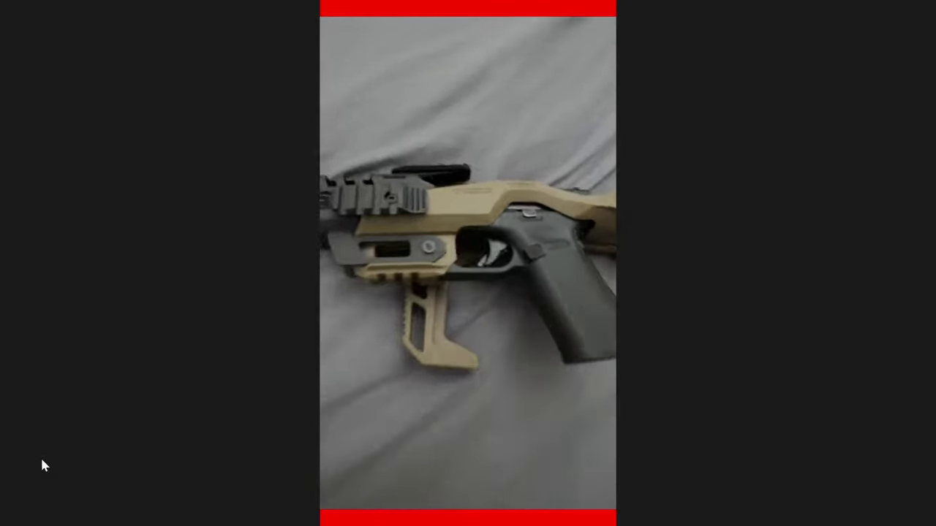
{"action": "mouse_move", "coordinate": [552, 454]}
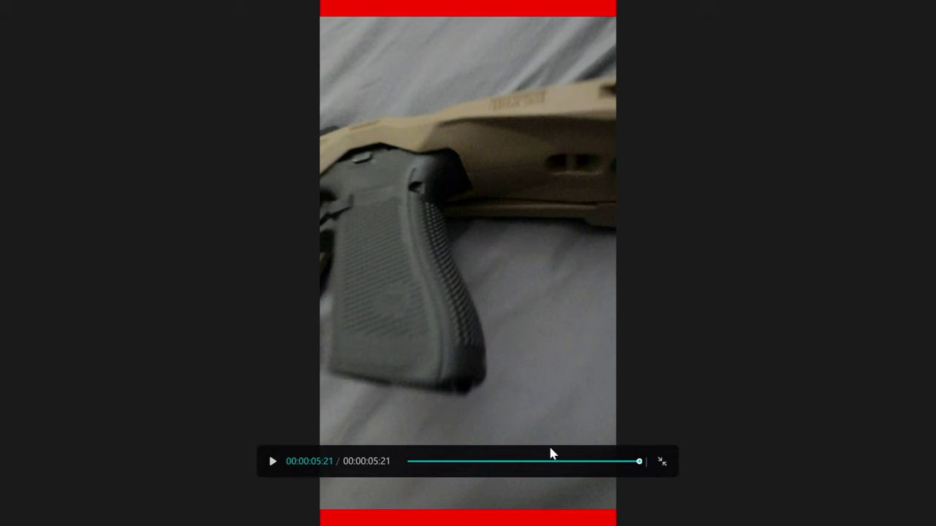
{"action": "left_click", "coordinate": [663, 463]}
Step: Move the red image down onto the main track, and set the last footage piece's scale to 167%
{"action": "left_click_drag", "start_coordinate": [297, 378], "coordinate": [284, 434]}
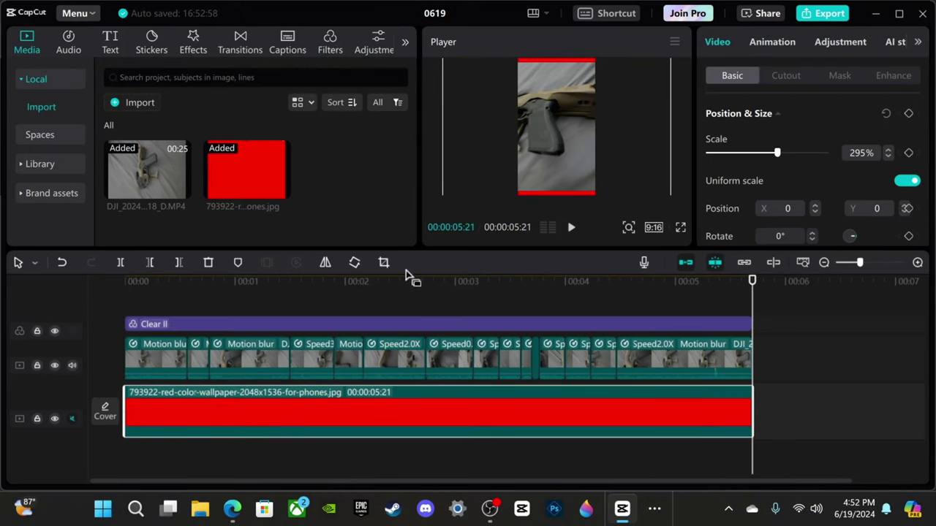
{"action": "left_click", "coordinate": [550, 185]}
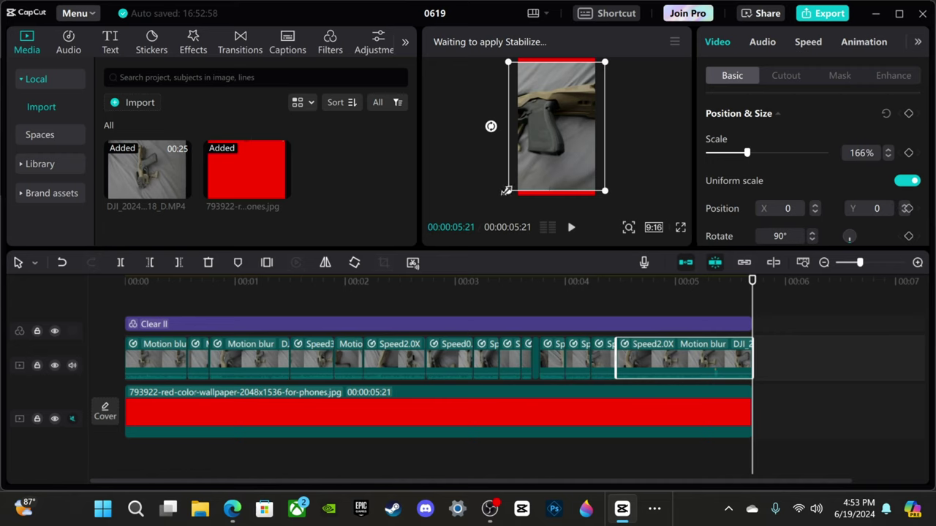
{"action": "left_click_drag", "start_coordinate": [505, 191], "coordinate": [510, 191]}
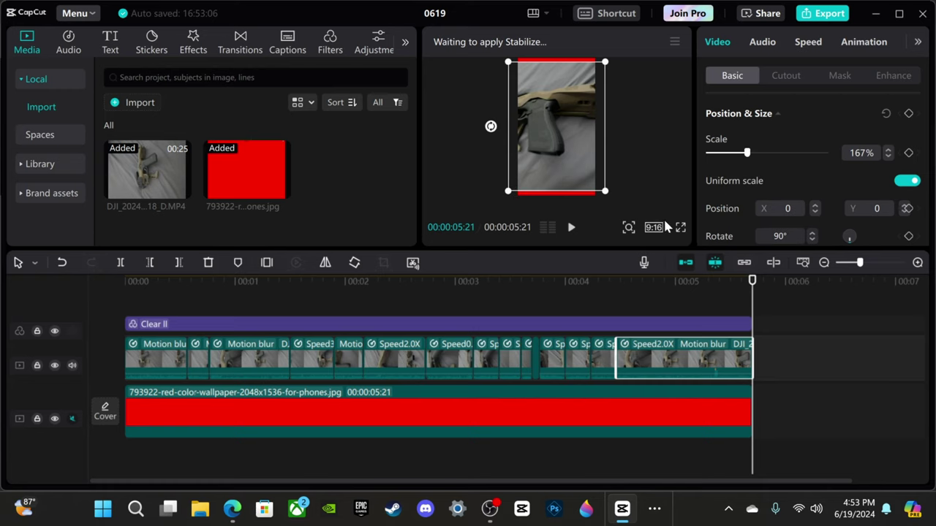
{"action": "left_click_drag", "start_coordinate": [560, 251], "coordinate": [556, 398]}
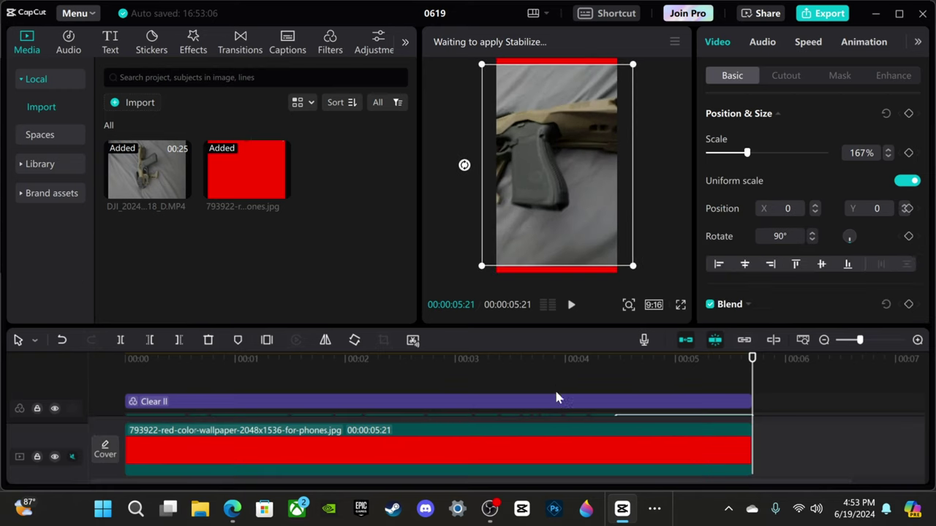
{"action": "left_click_drag", "start_coordinate": [482, 266], "coordinate": [446, 273]}
{"action": "left_click", "coordinate": [447, 277]}
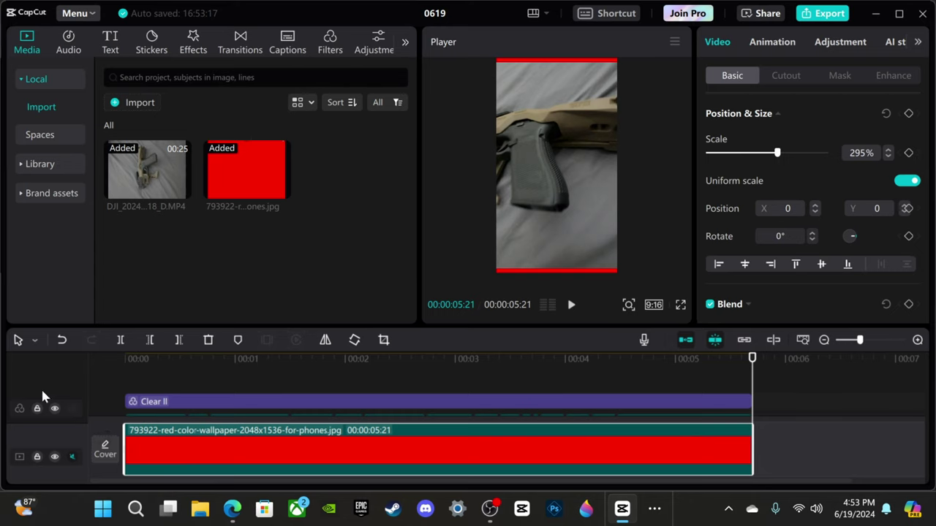
{"action": "scroll", "coordinate": [37, 406], "scroll_direction": "down", "scroll_amount": 1}
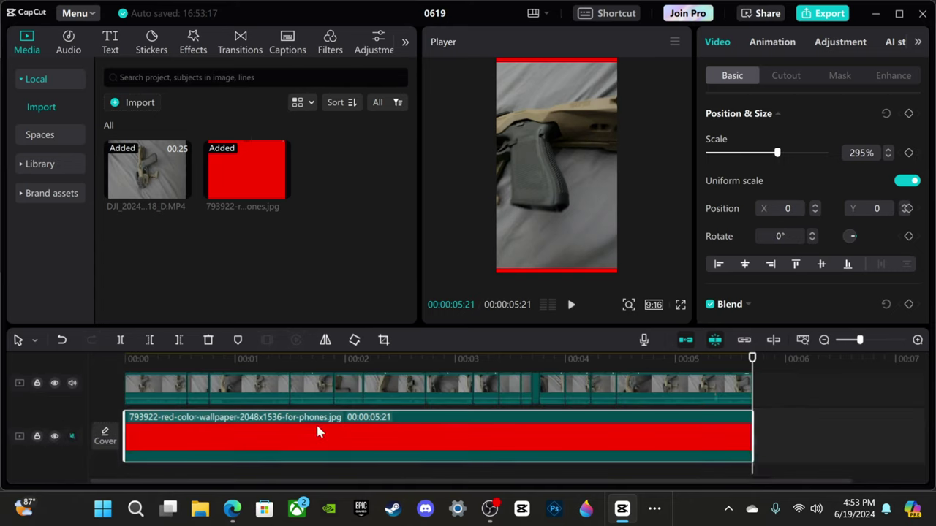
Step: Import the JUHEBLA INTRO video from the Videos folder into the project media
{"action": "left_click", "coordinate": [128, 102]}
{"action": "scroll", "coordinate": [43, 270], "scroll_direction": "down", "scroll_amount": 3}
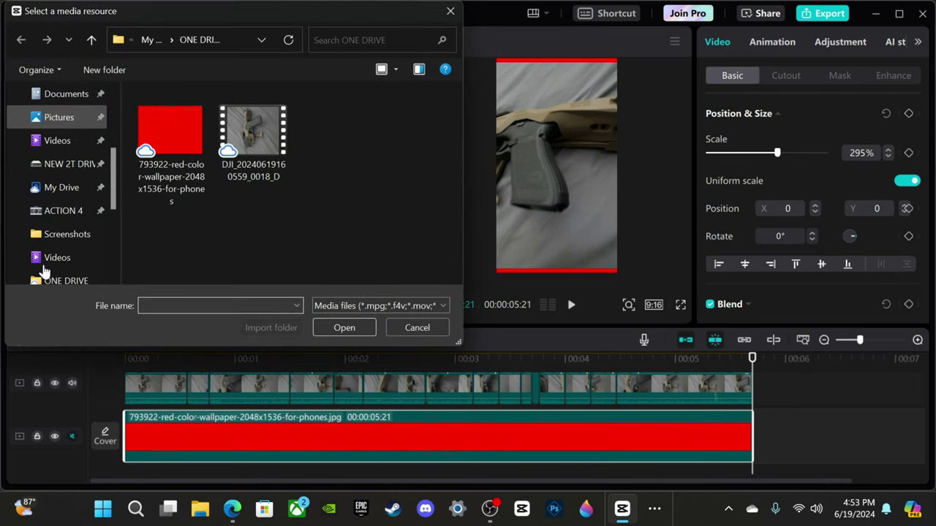
{"action": "scroll", "coordinate": [44, 271], "scroll_direction": "down", "scroll_amount": 1}
{"action": "left_click", "coordinate": [69, 192]}
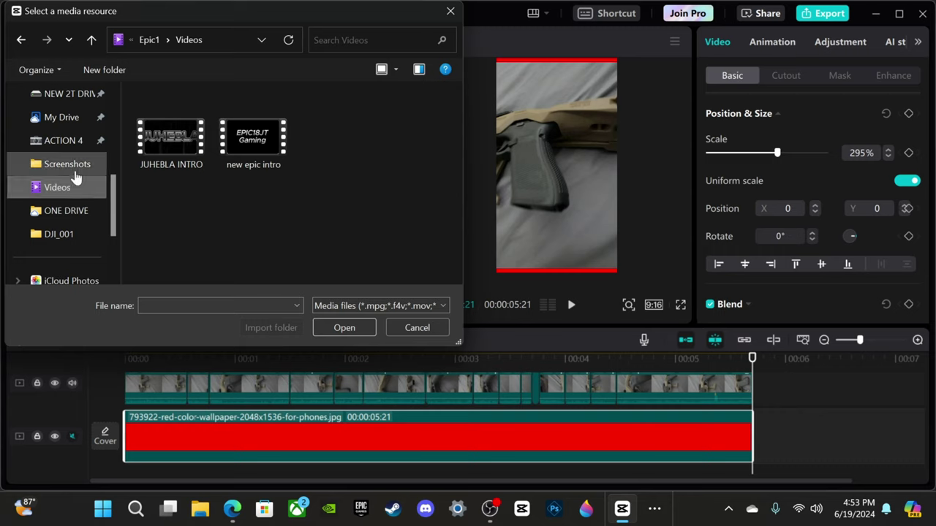
{"action": "scroll", "coordinate": [59, 167], "scroll_direction": "up", "scroll_amount": 3}
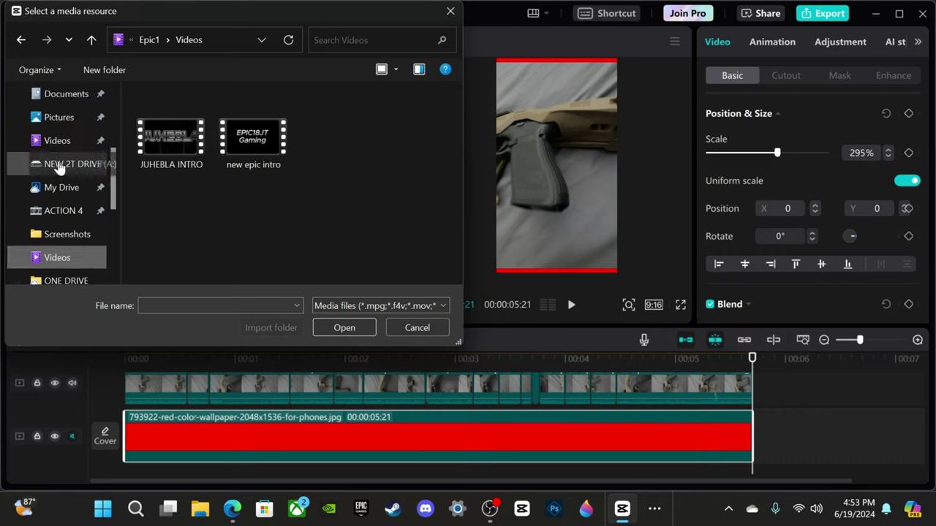
{"action": "left_click", "coordinate": [50, 141]}
{"action": "scroll", "coordinate": [66, 187], "scroll_direction": "down", "scroll_amount": 2}
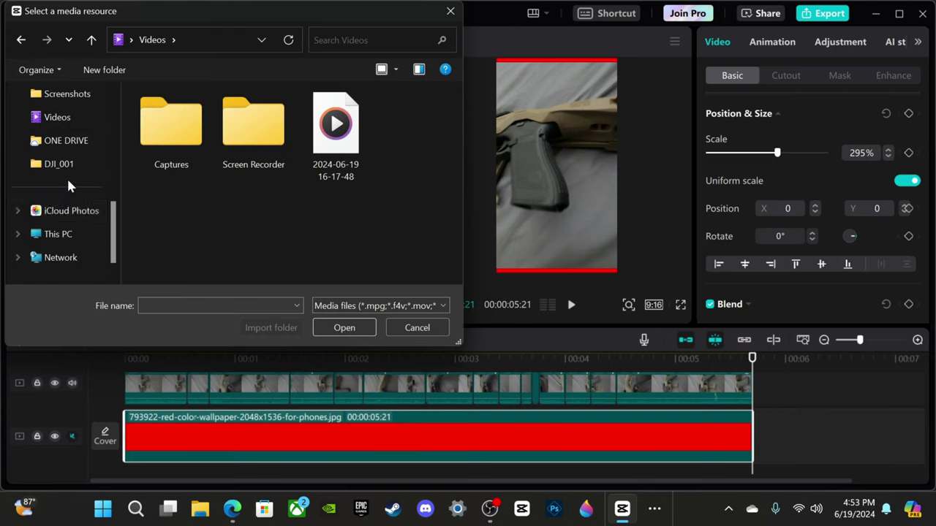
{"action": "left_click", "coordinate": [63, 120]}
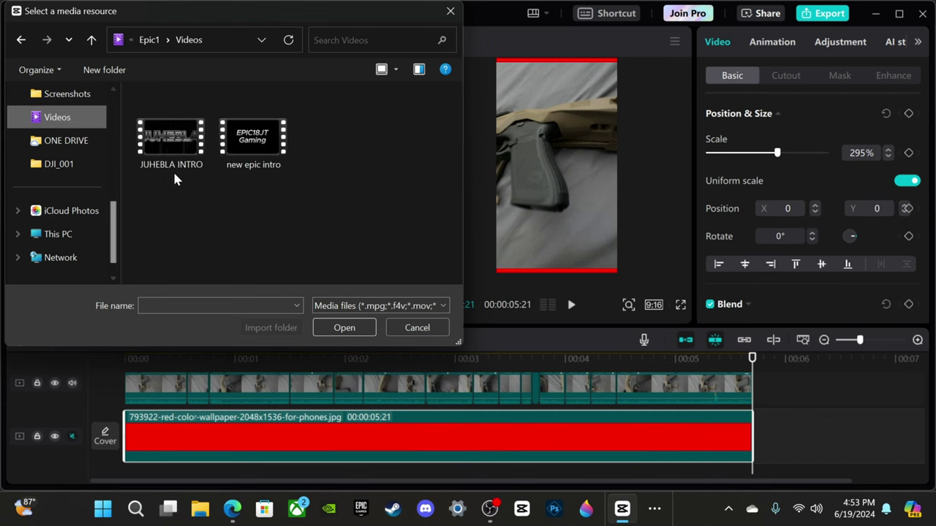
{"action": "left_click", "coordinate": [179, 171]}
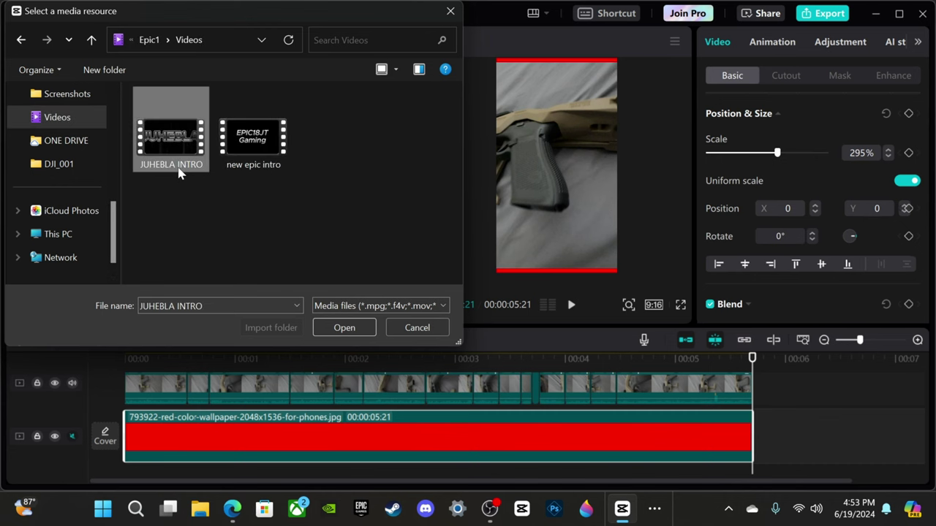
{"action": "left_click", "coordinate": [355, 331]}
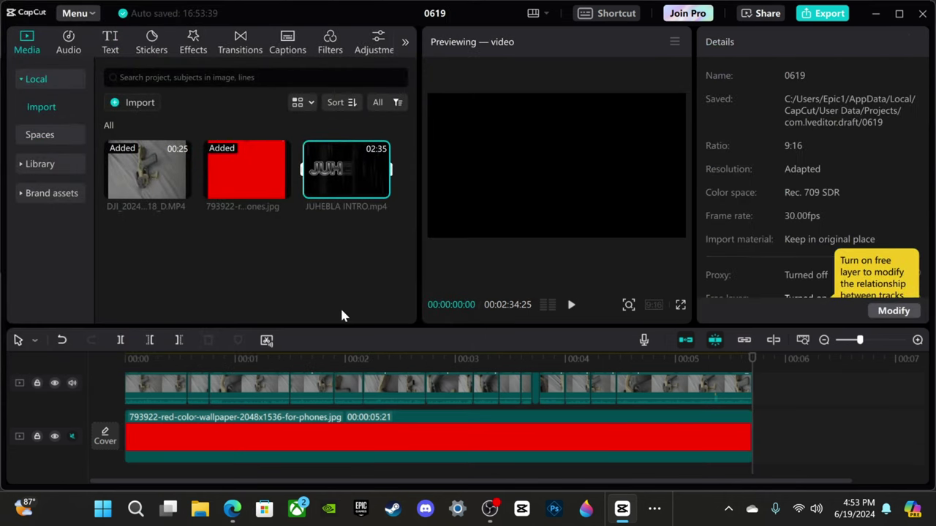
Step: Enlarge the timeline area, place the JUHEBLA INTRO video on a track between the footage and the red image, and extract its audio
{"action": "scroll", "coordinate": [358, 432], "scroll_direction": "down", "scroll_amount": 1}
{"action": "left_click_drag", "start_coordinate": [550, 324], "coordinate": [549, 234]}
{"action": "left_click_drag", "start_coordinate": [325, 171], "coordinate": [142, 471]}
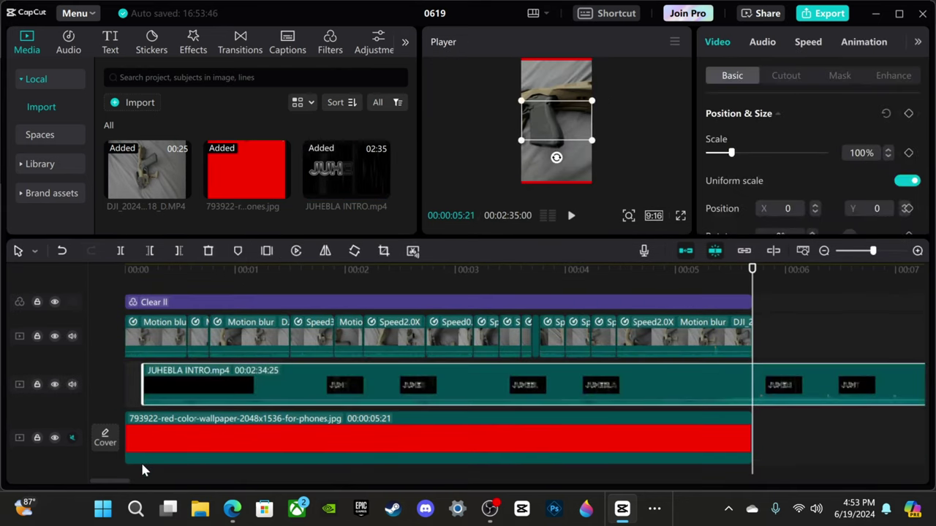
{"action": "right_click", "coordinate": [232, 383]}
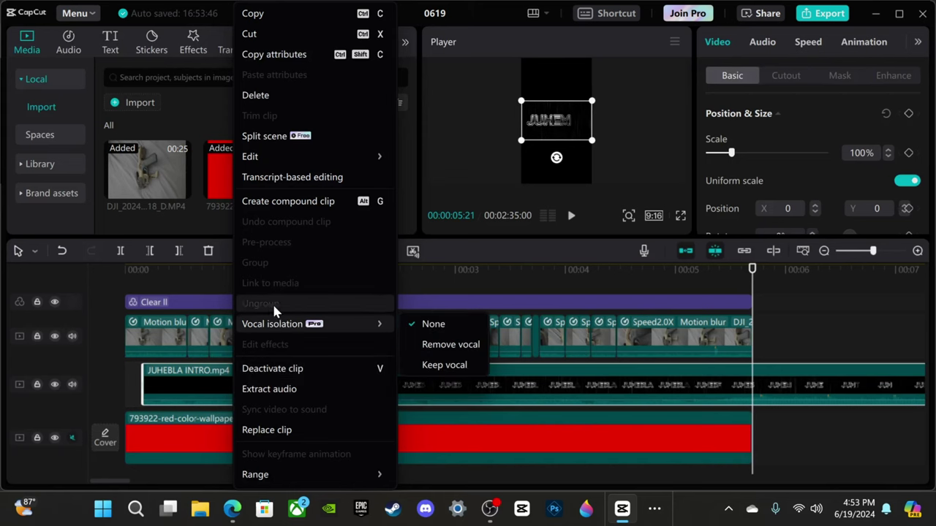
{"action": "left_click", "coordinate": [291, 389]}
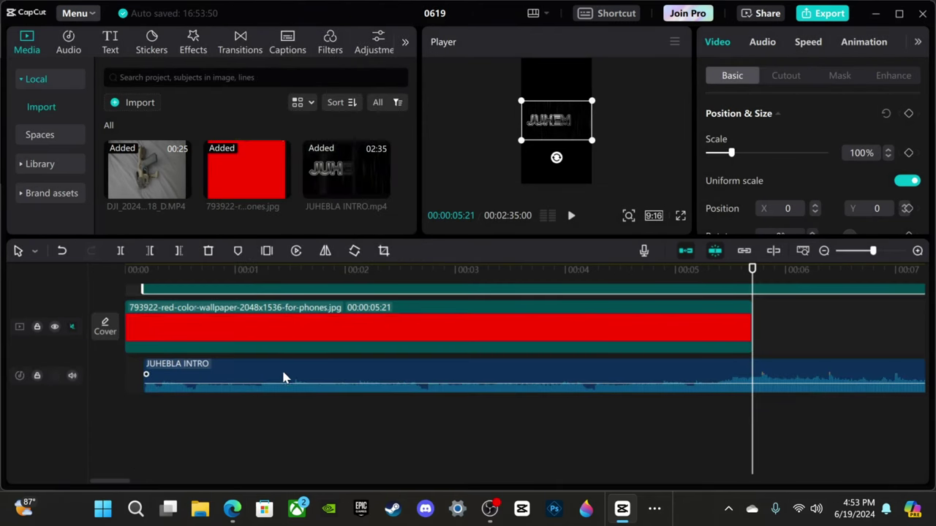
Step: Move the extracted JUHEBLA INTRO audio to the start of the timeline, and delete the JUHEBLA INTRO video clip
{"action": "left_click", "coordinate": [251, 376]}
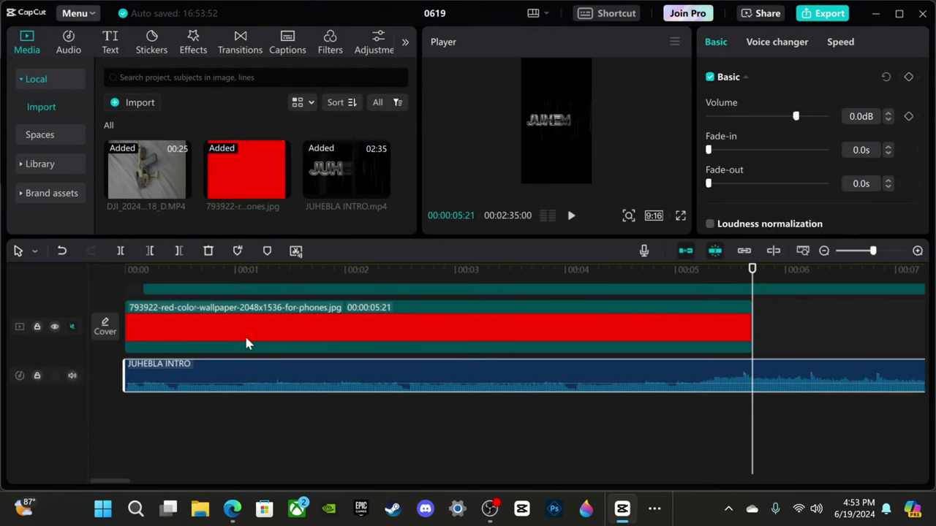
{"action": "scroll", "coordinate": [244, 336], "scroll_direction": "up", "scroll_amount": 2}
{"action": "left_click", "coordinate": [274, 324]}
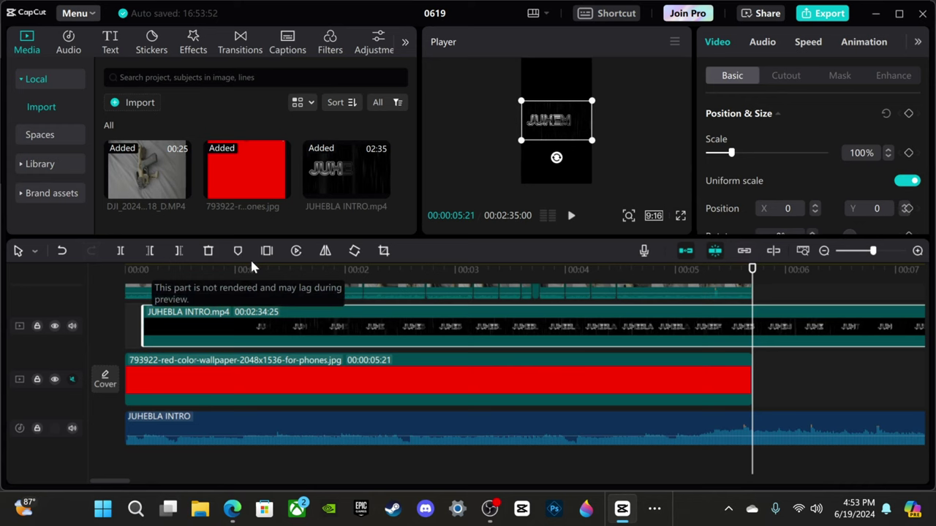
{"action": "left_click", "coordinate": [209, 251]}
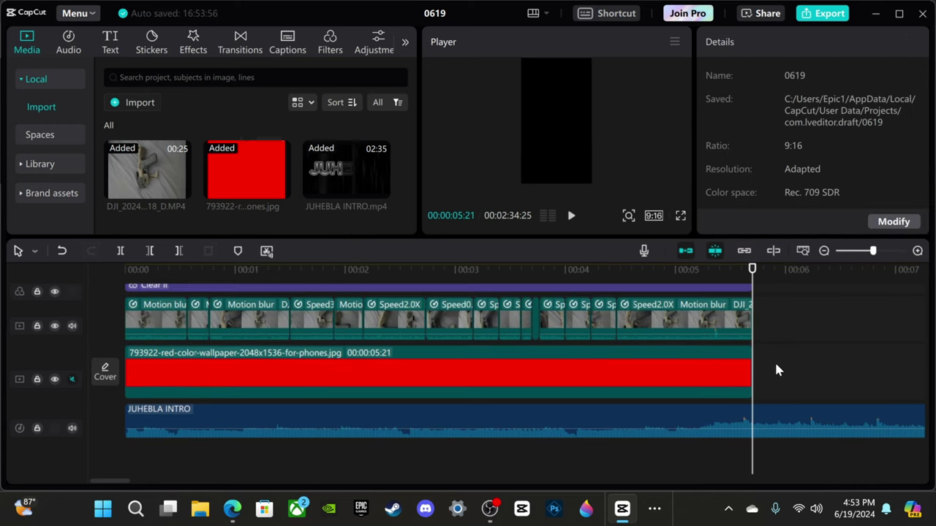
Step: Trim the end of the JUHEBLA INTRO audio to the playhead at 00:00:05:21 so it matches the footage length
{"action": "left_click", "coordinate": [802, 250]}
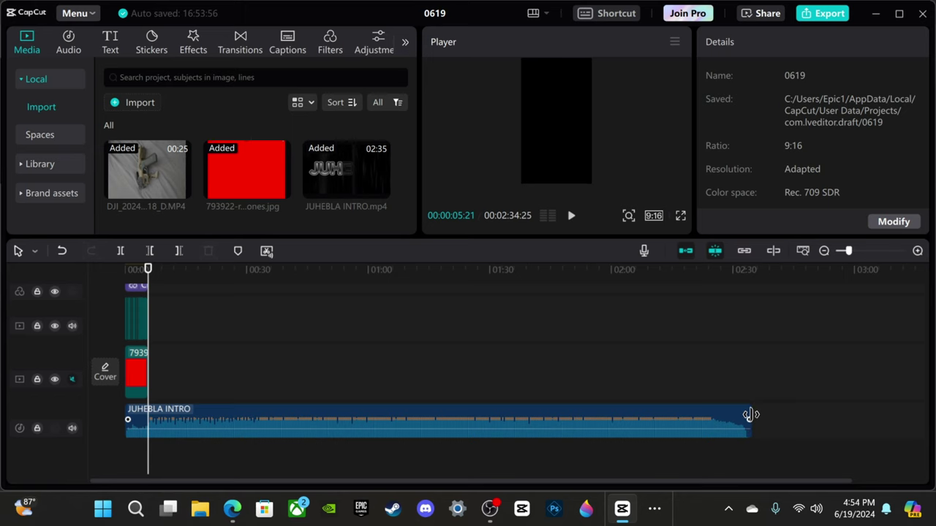
{"action": "left_click_drag", "start_coordinate": [751, 414], "coordinate": [150, 453]}
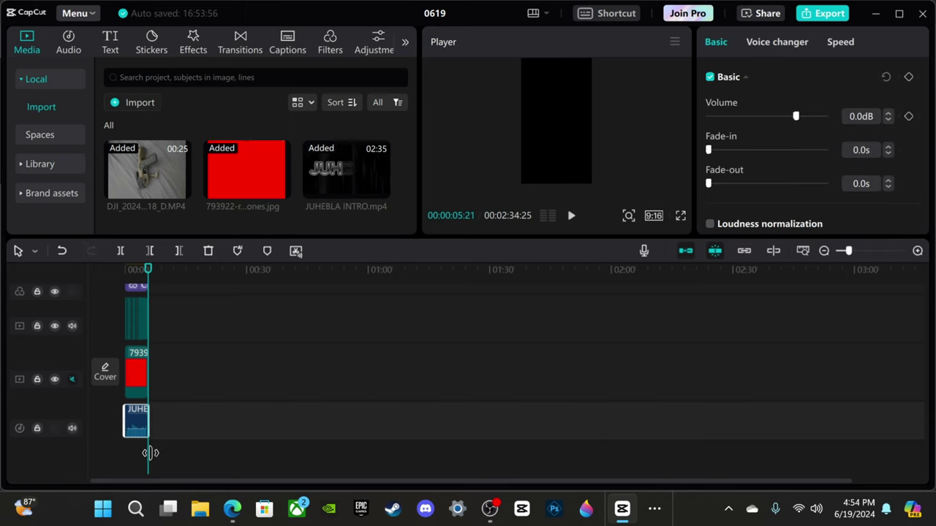
{"action": "left_click", "coordinate": [802, 253]}
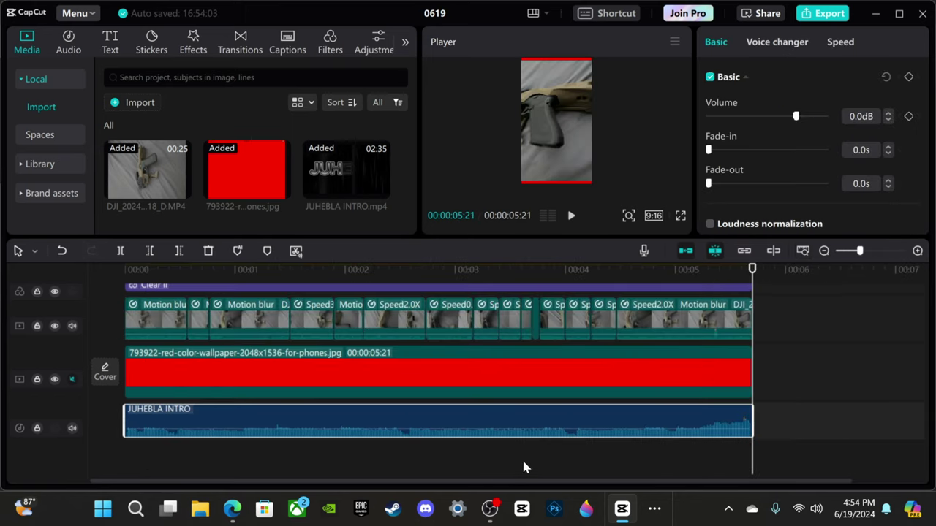
Step: Return the playhead to the start, and lock the red image, footage and Clear II tracks with the footage track muted
{"action": "left_click_drag", "start_coordinate": [751, 272], "coordinate": [5, 331]}
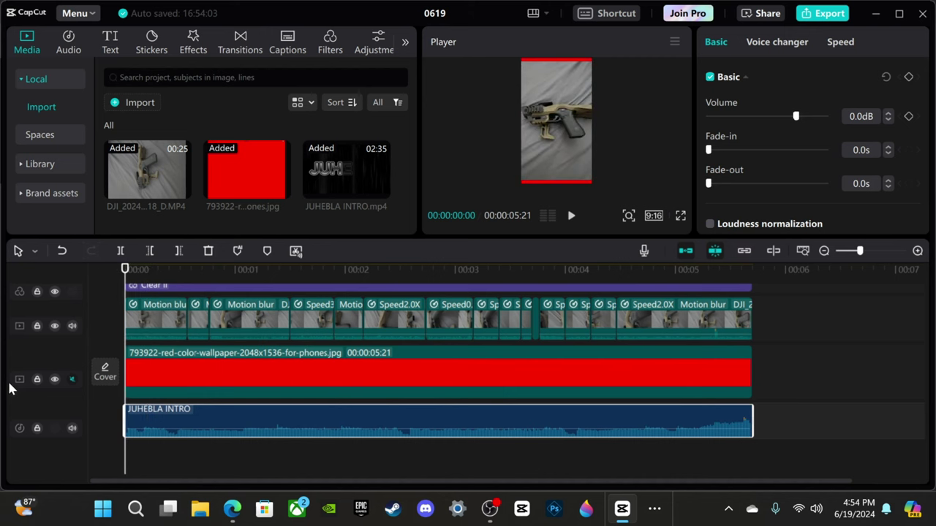
{"action": "left_click", "coordinate": [37, 380]}
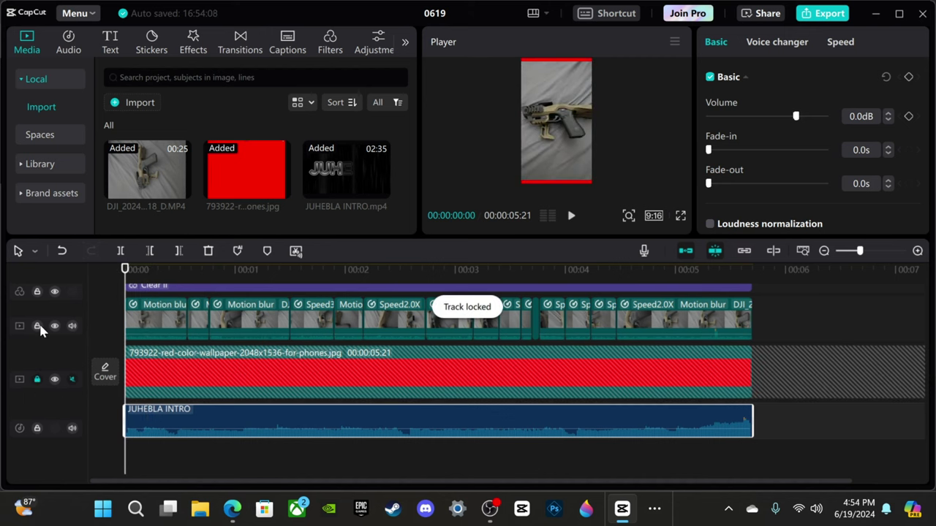
{"action": "left_click", "coordinate": [37, 326]}
{"action": "left_click", "coordinate": [37, 292]}
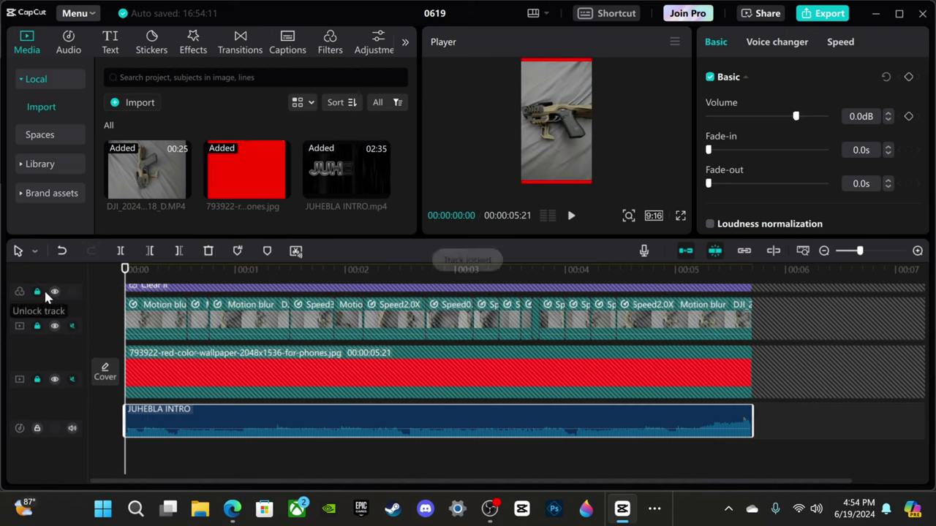
{"action": "scroll", "coordinate": [229, 349], "scroll_direction": "up", "scroll_amount": 1}
{"action": "scroll", "coordinate": [229, 348], "scroll_direction": "down", "scroll_amount": 2}
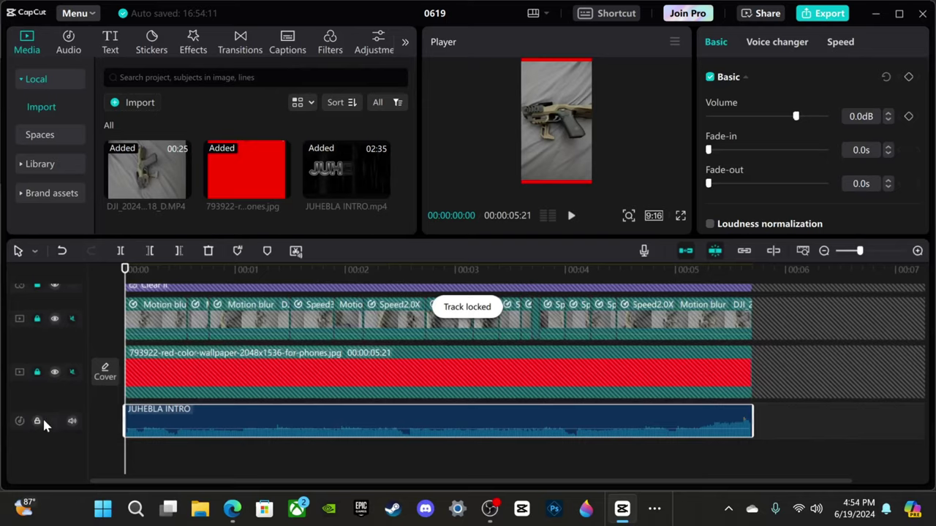
Step: Play the edit with its audio from the start in full screen, and return to the editing view
{"action": "left_click", "coordinate": [680, 217]}
{"action": "left_click", "coordinate": [271, 463]}
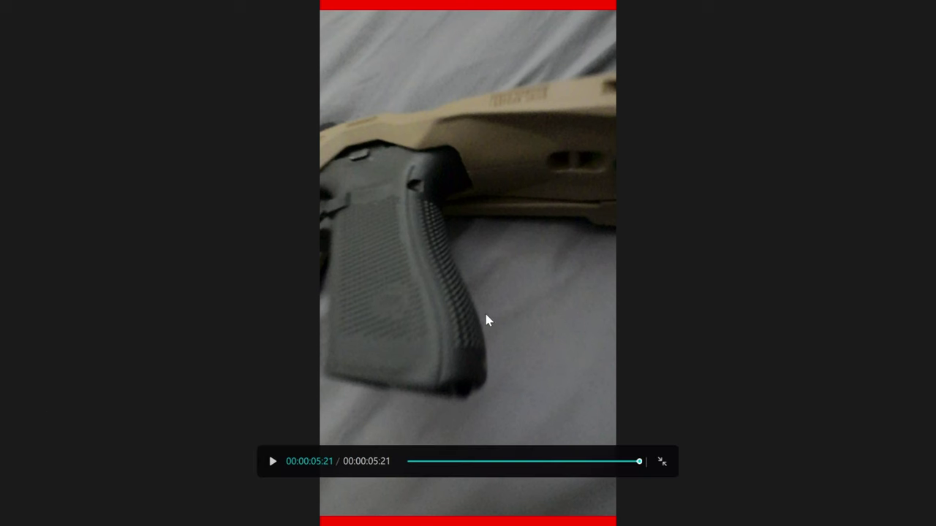
{"action": "left_click", "coordinate": [662, 464]}
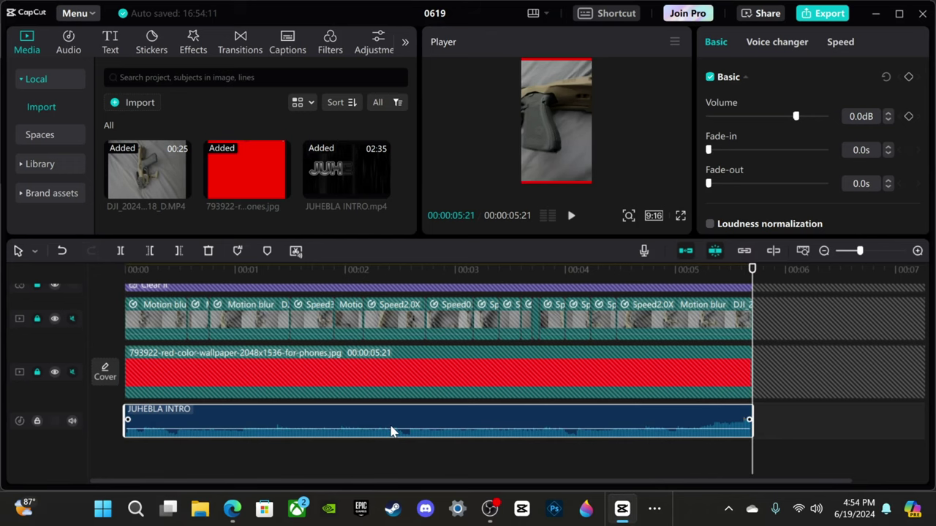
Step: Delete the JUHEBLA INTRO audio clip from the timeline
{"action": "left_click", "coordinate": [208, 251]}
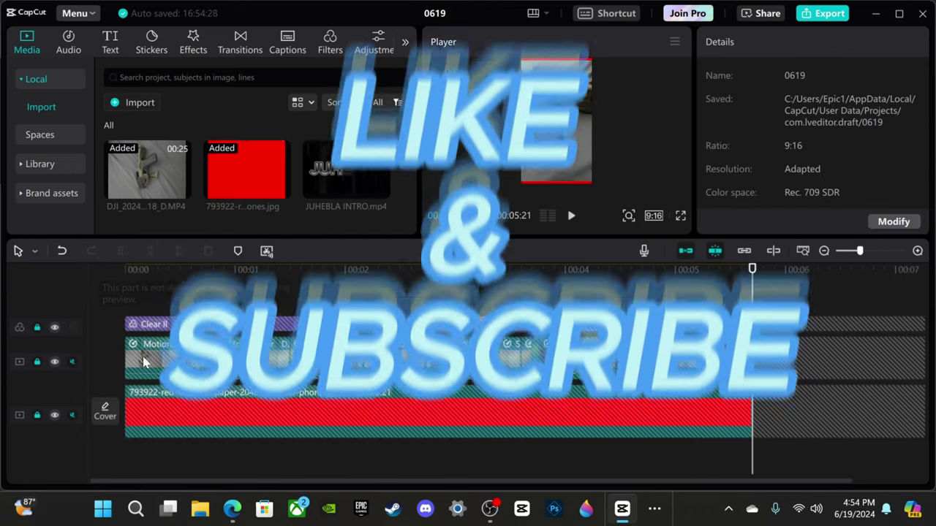